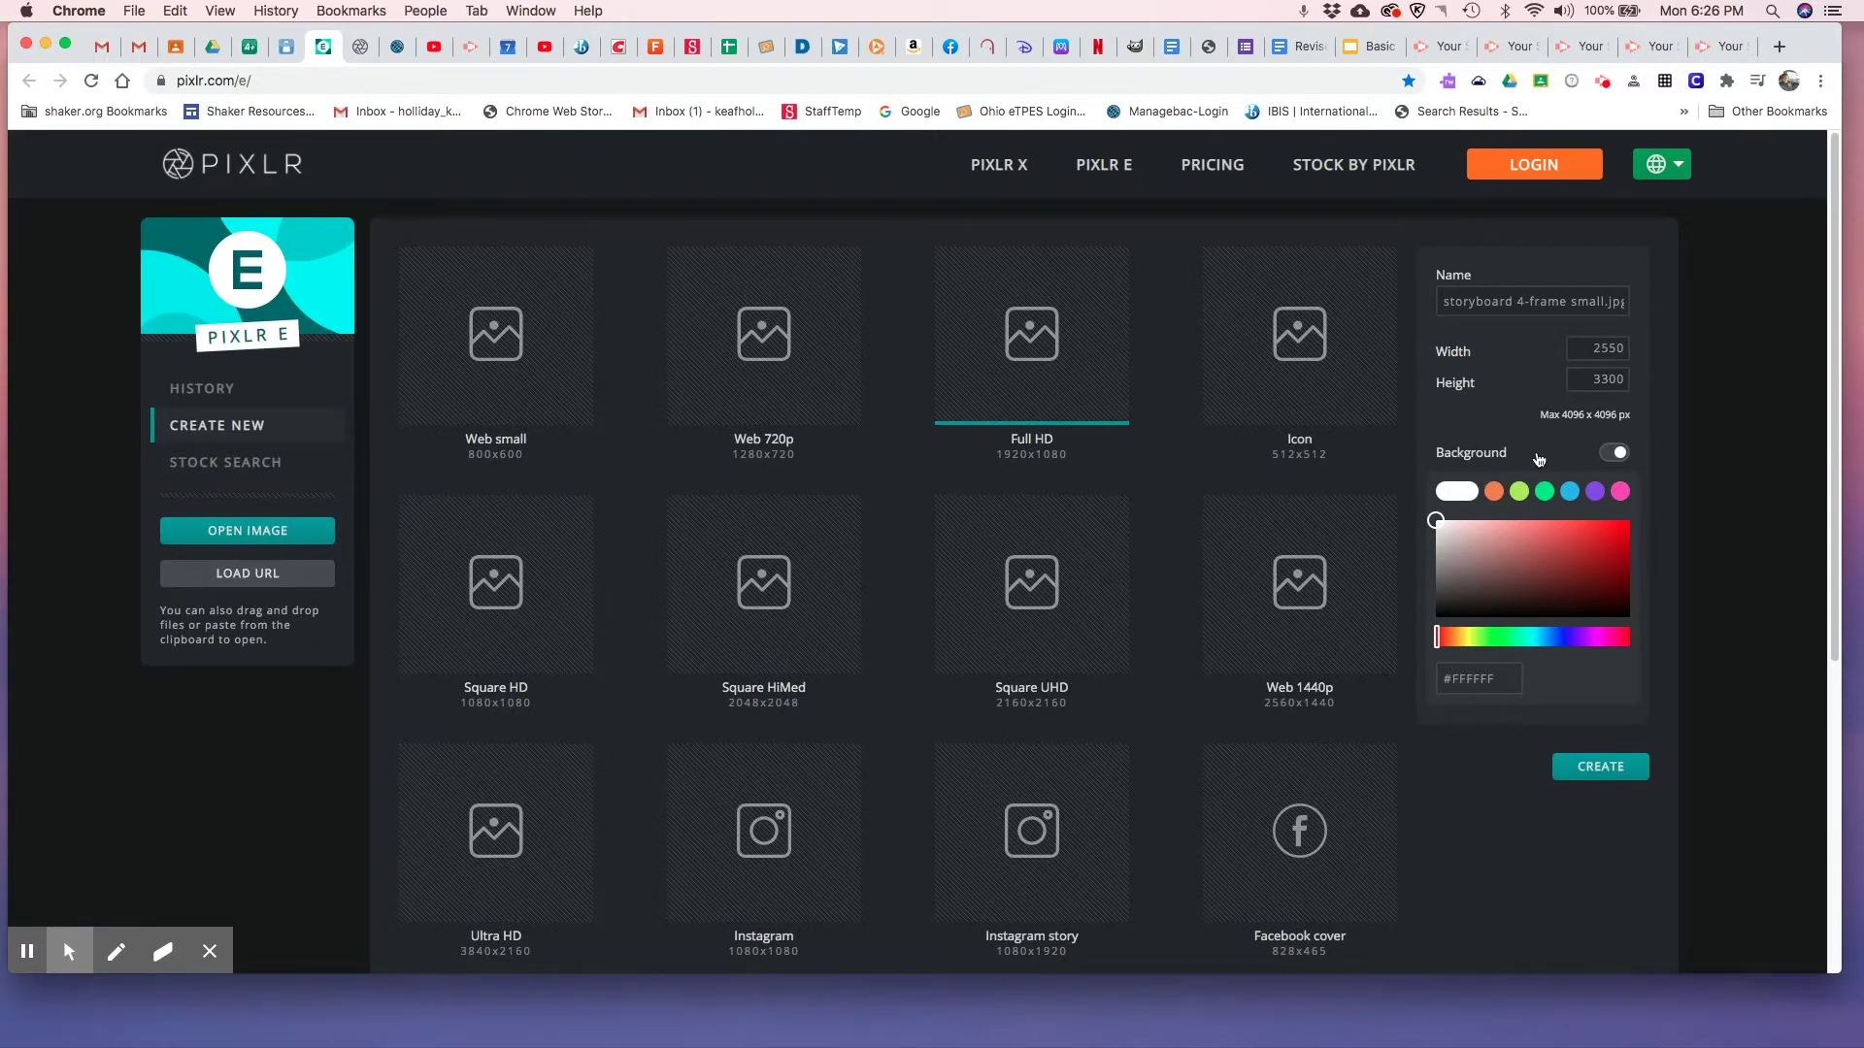
# - Create a blank 2550 x 3300 px image with a white background and add the text "ART" on it
pyautogui.click(1600, 766)
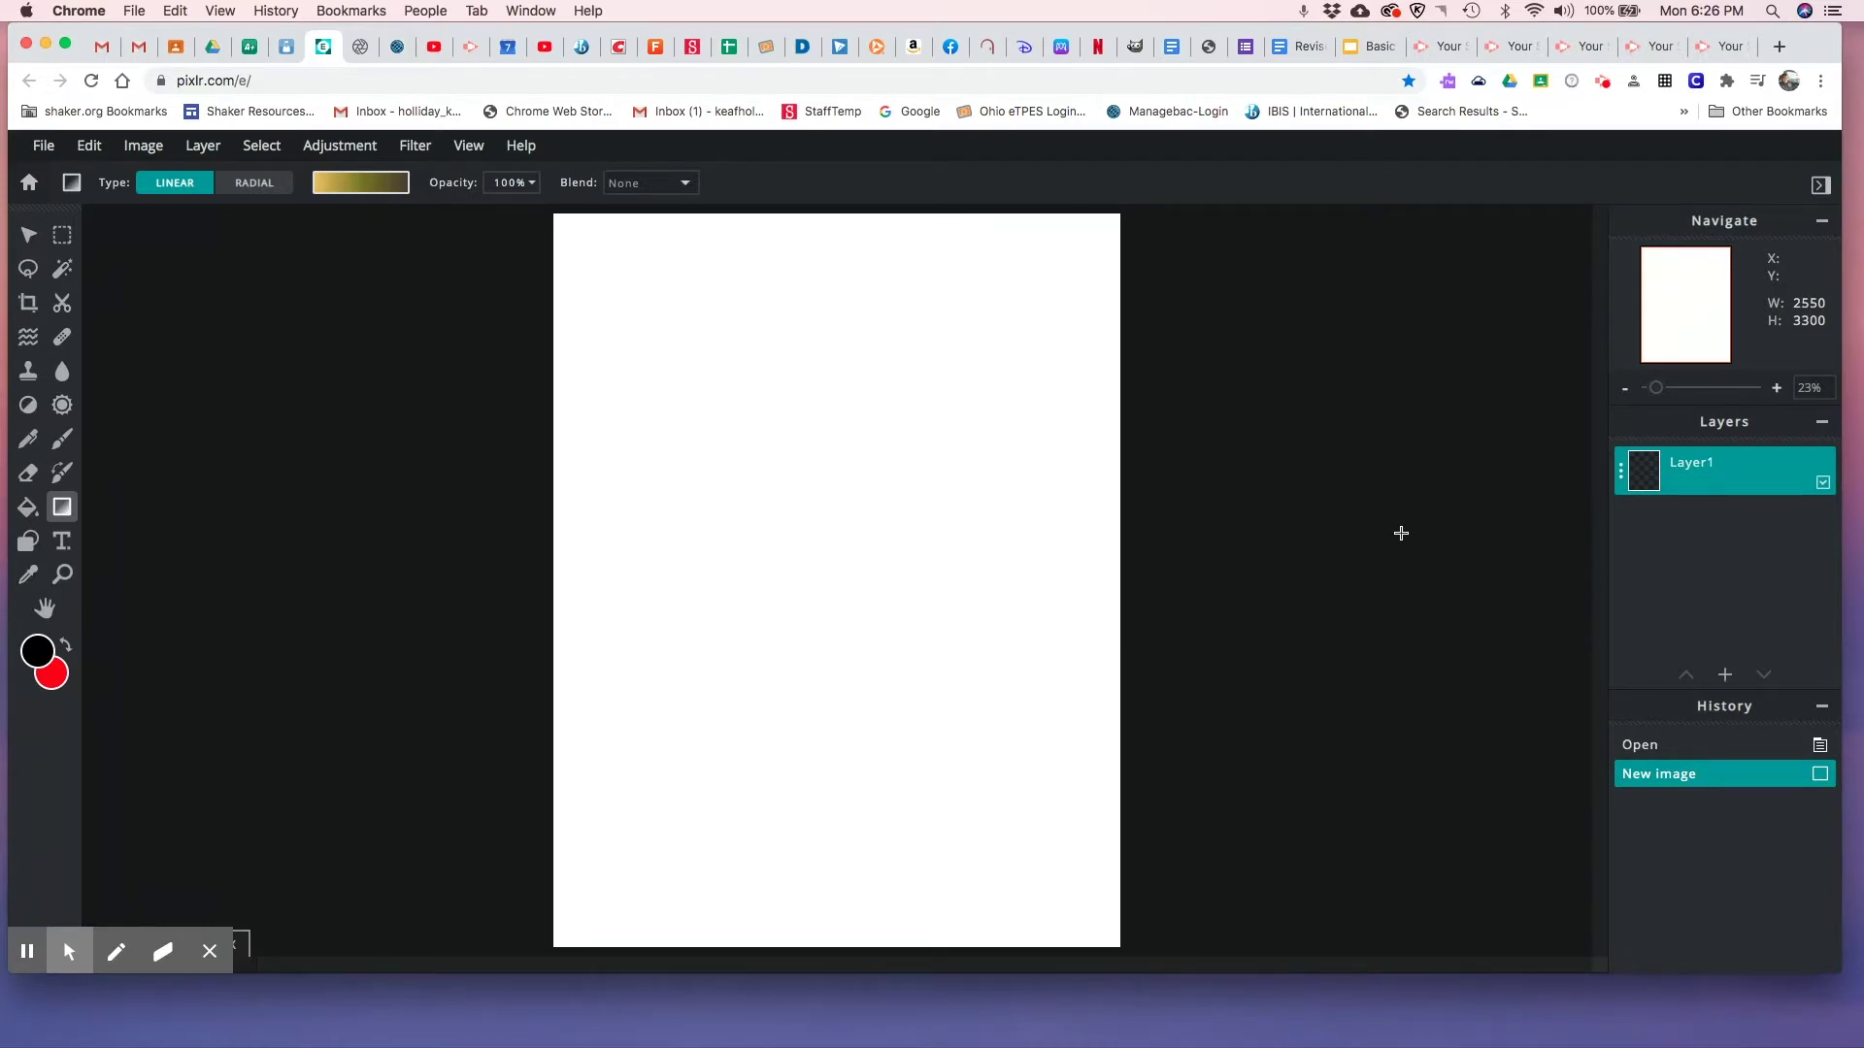
pyautogui.click(1724, 677)
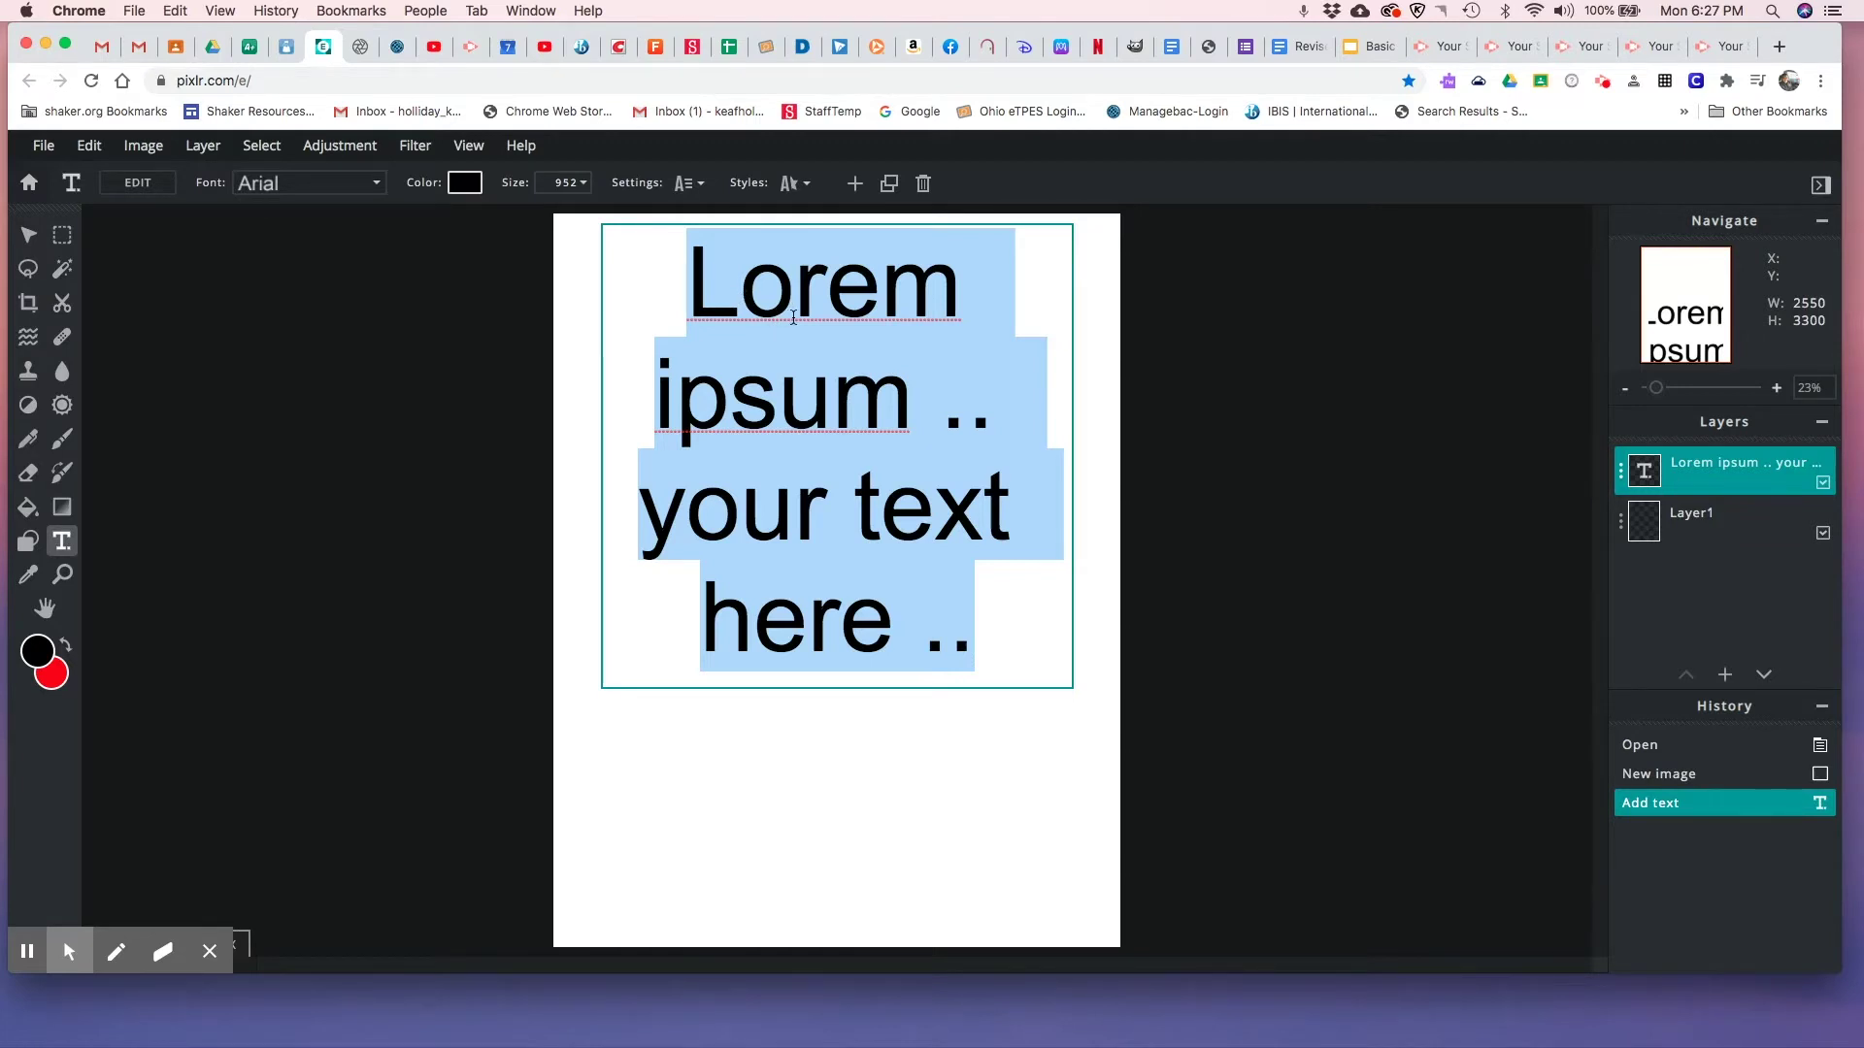
pyautogui.write('ART')
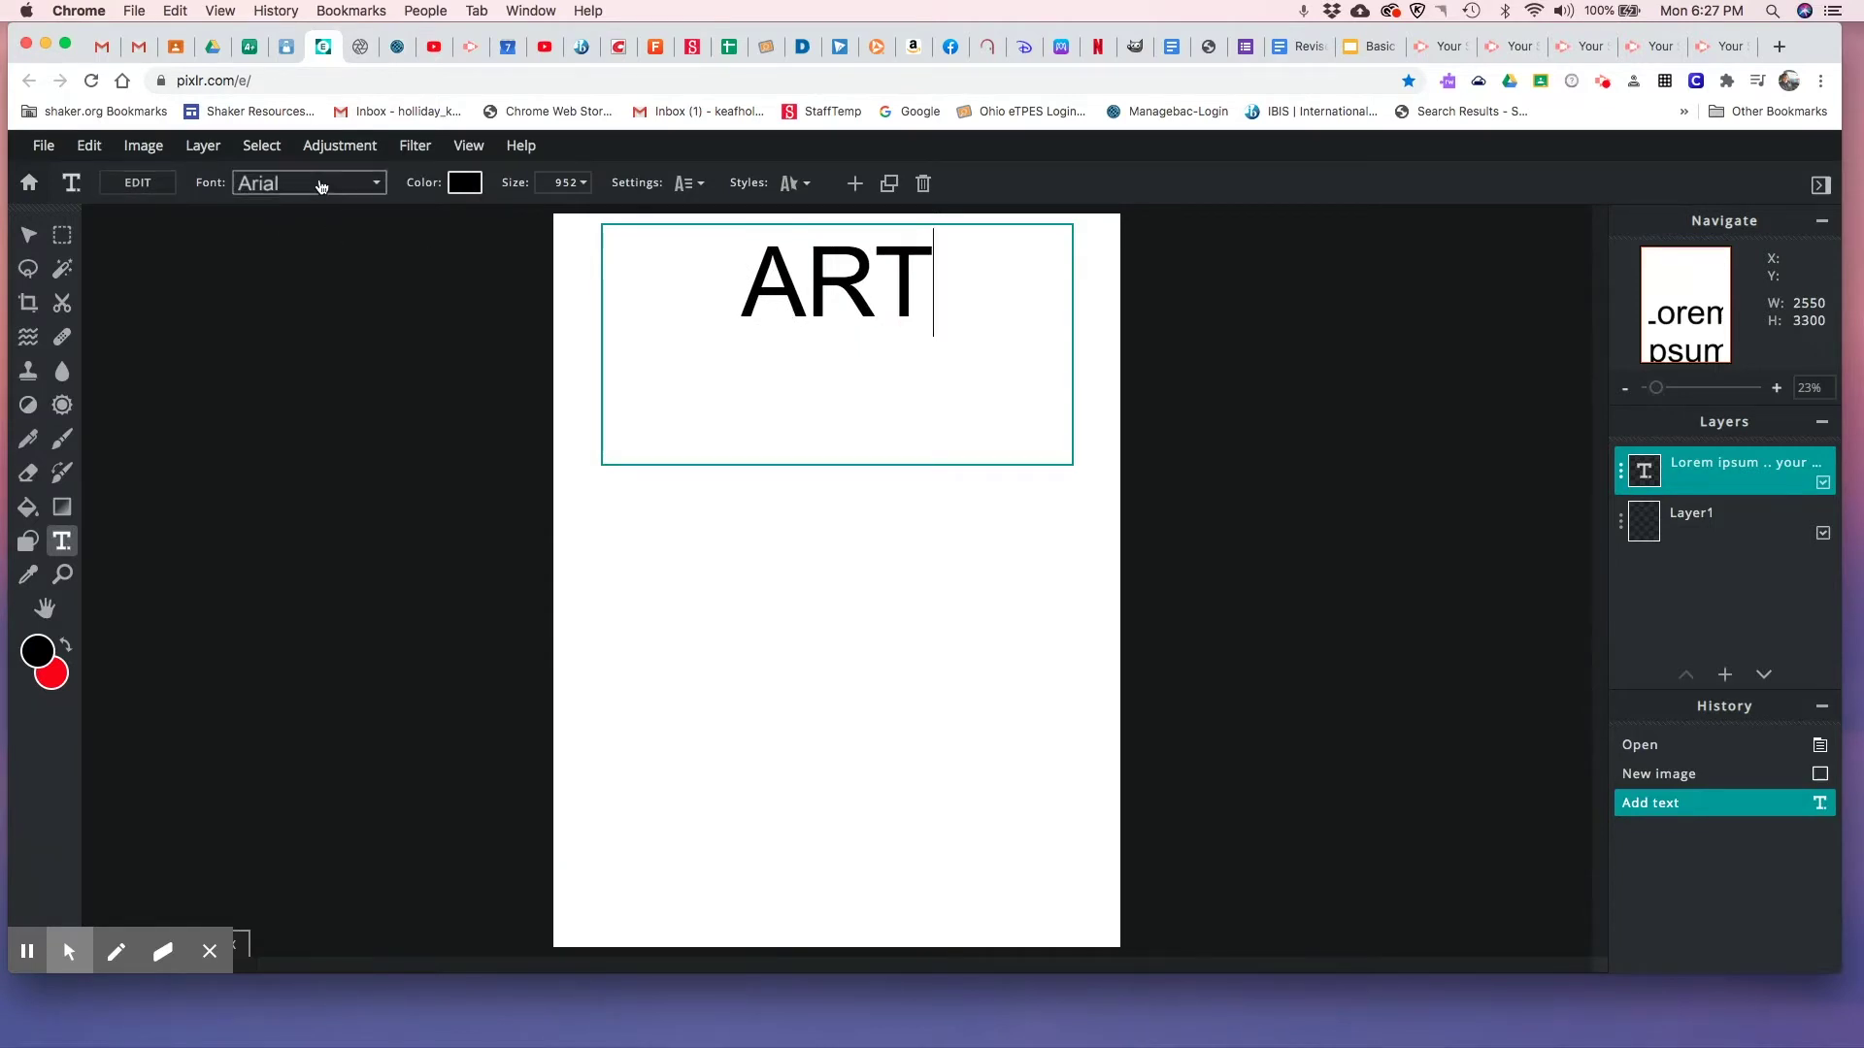
# - Set the font of the word ART to Hippo Letto and move the word to the upper edge of the page
pyautogui.click(378, 188)
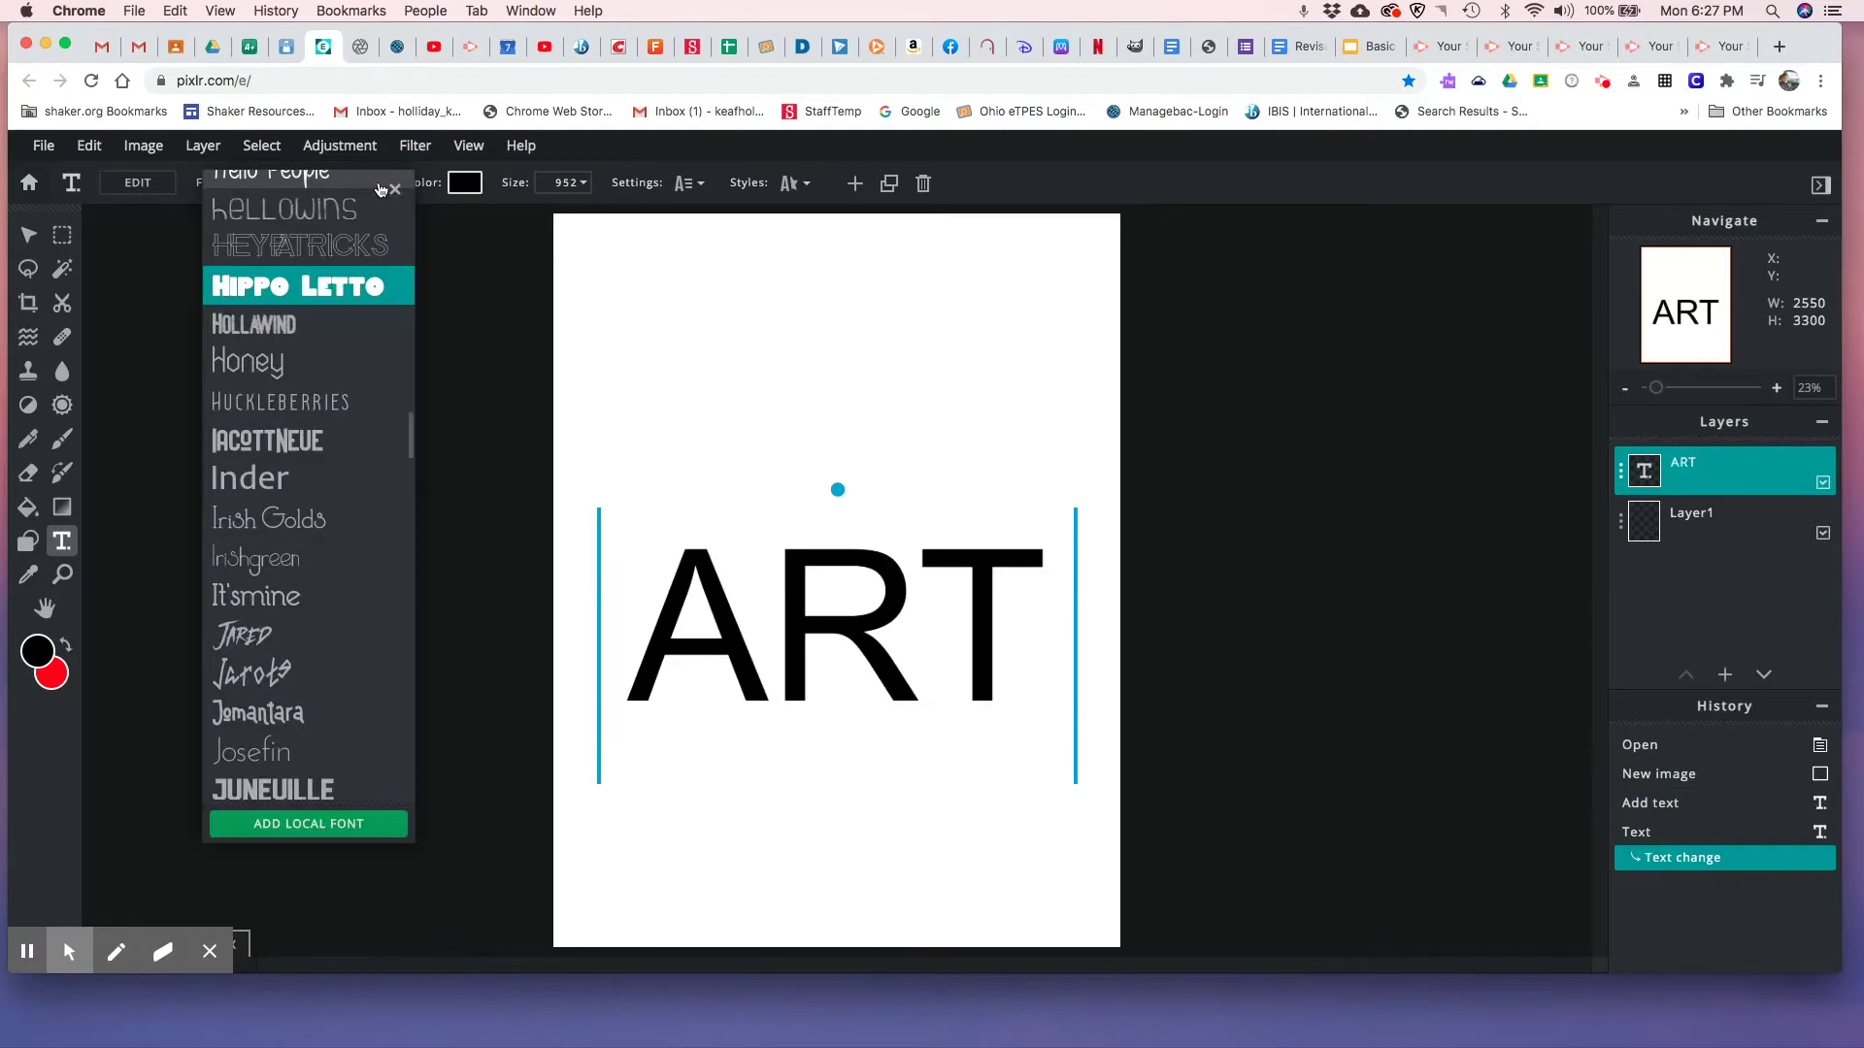
pyautogui.click(316, 288)
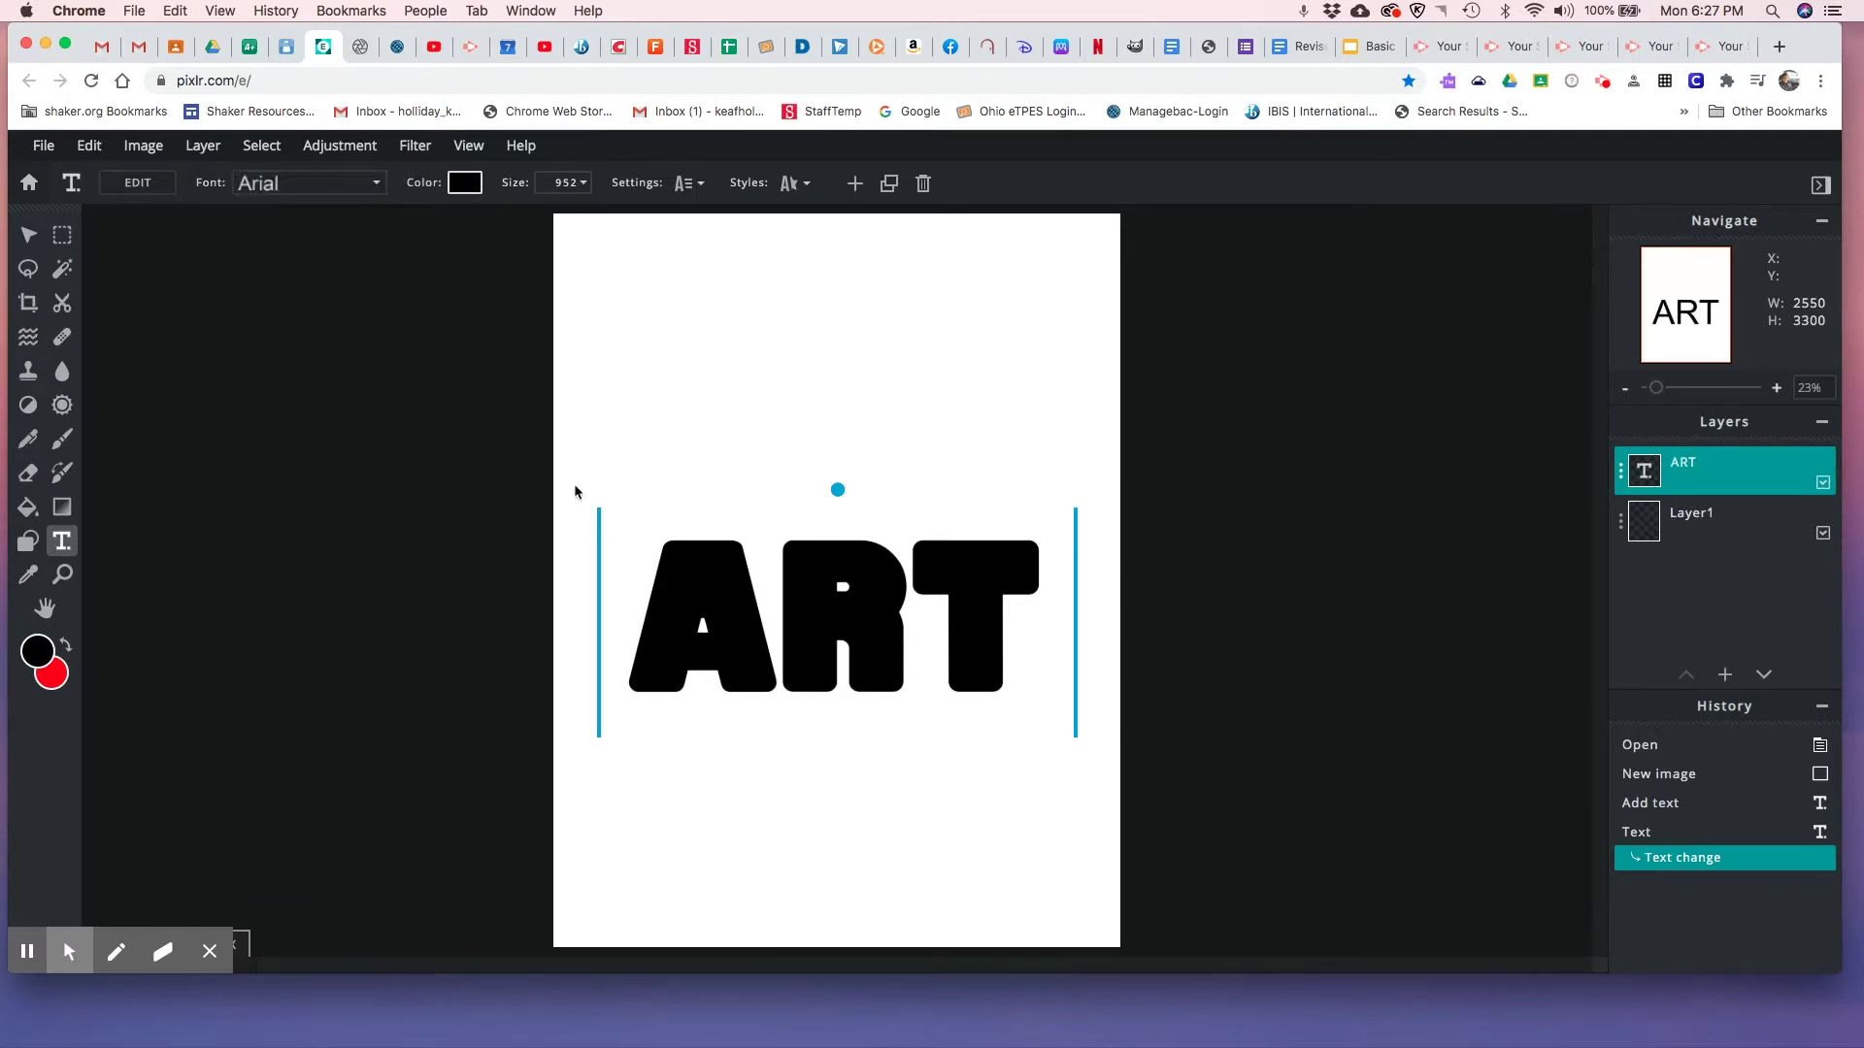
pyautogui.click(828, 582)
pyautogui.moveTo(828, 583); pyautogui.dragTo(825, 268)
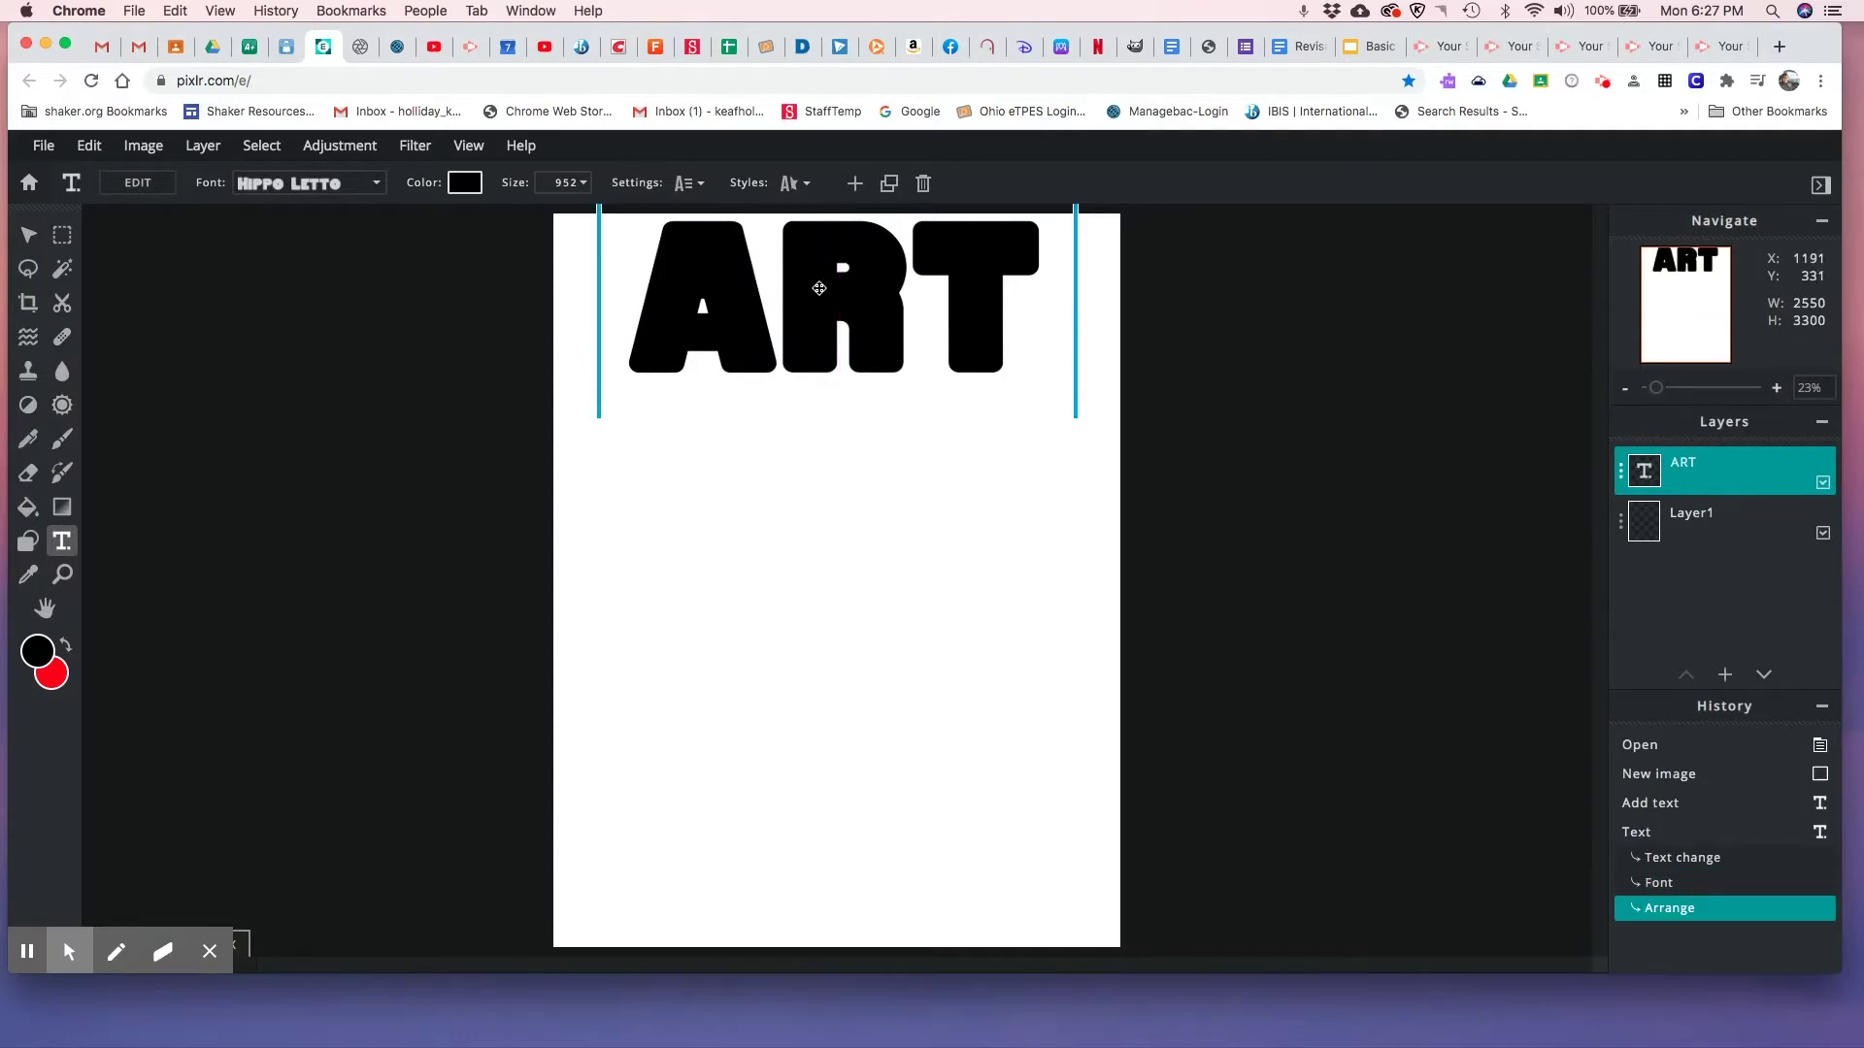
# - Rasterize the ART text layer
pyautogui.click(30, 237)
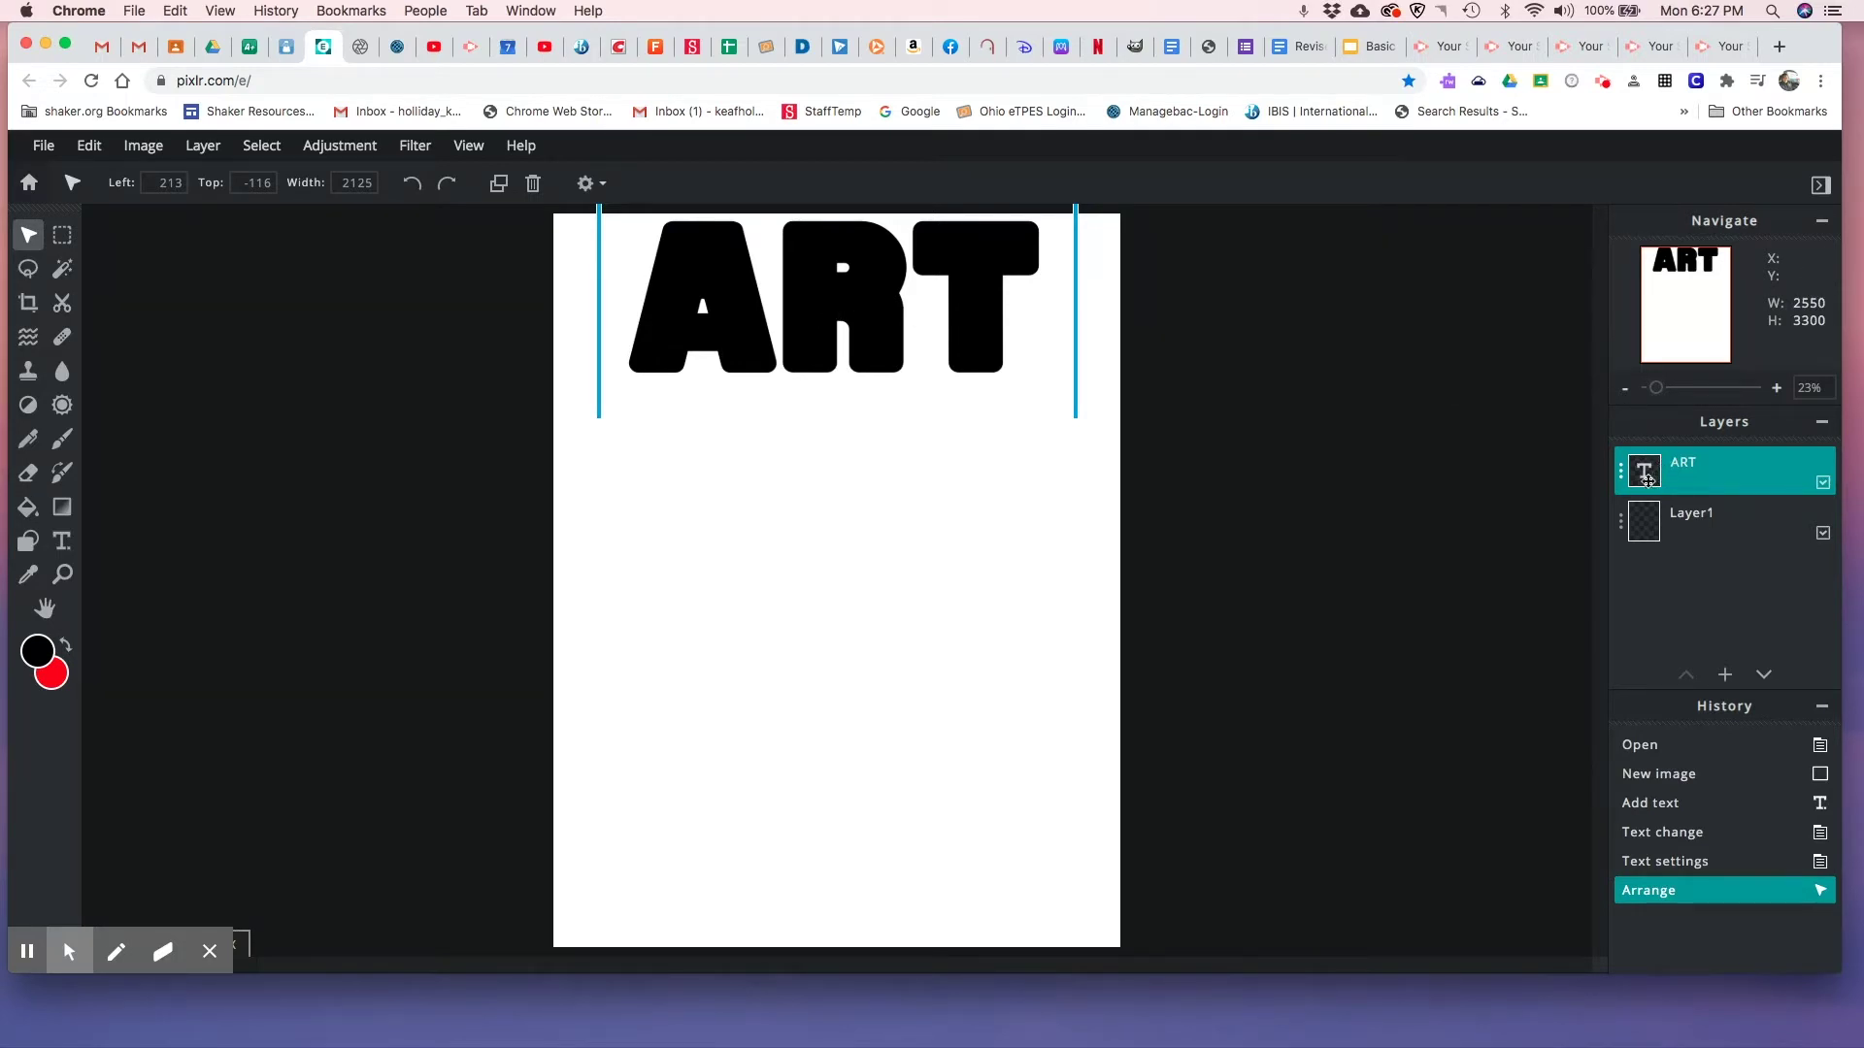
pyautogui.click(206, 148)
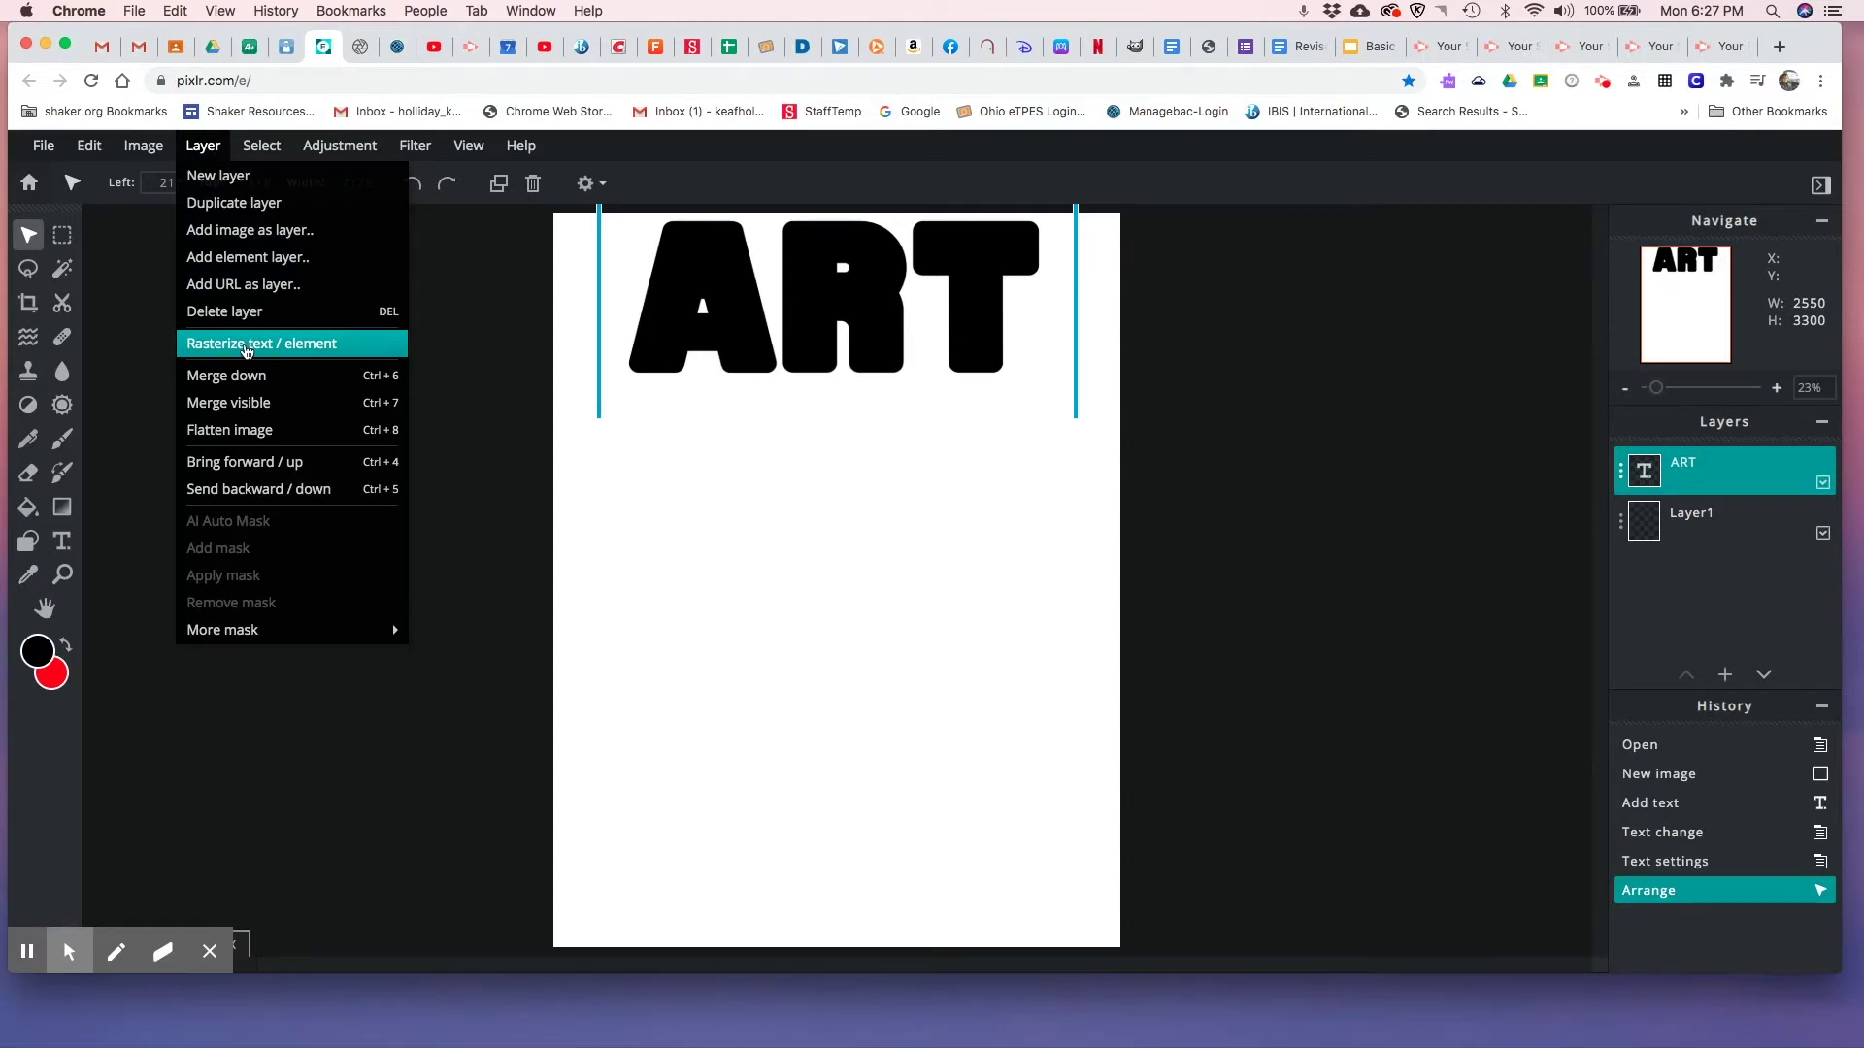
pyautogui.click(247, 344)
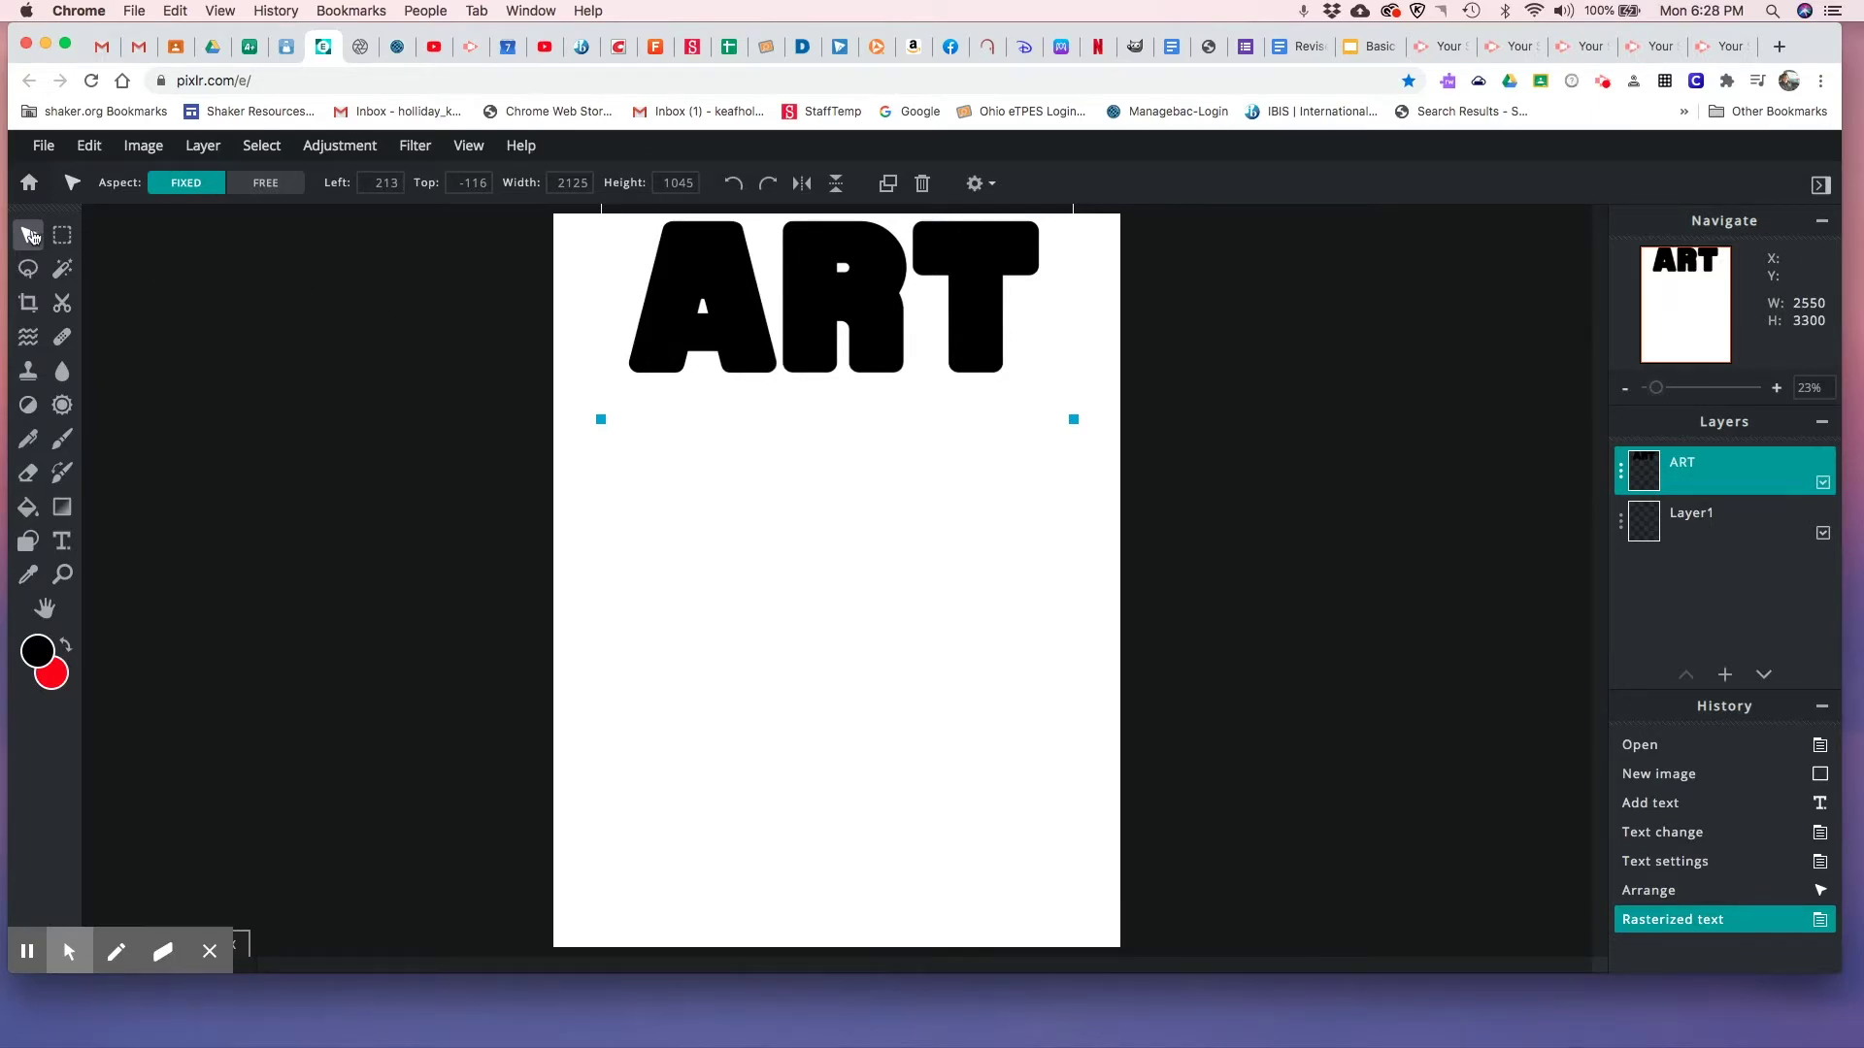
# - Duplicate the rasterized ART layer and place the copy directly below the original, around the middle of the page
pyautogui.click(741, 309)
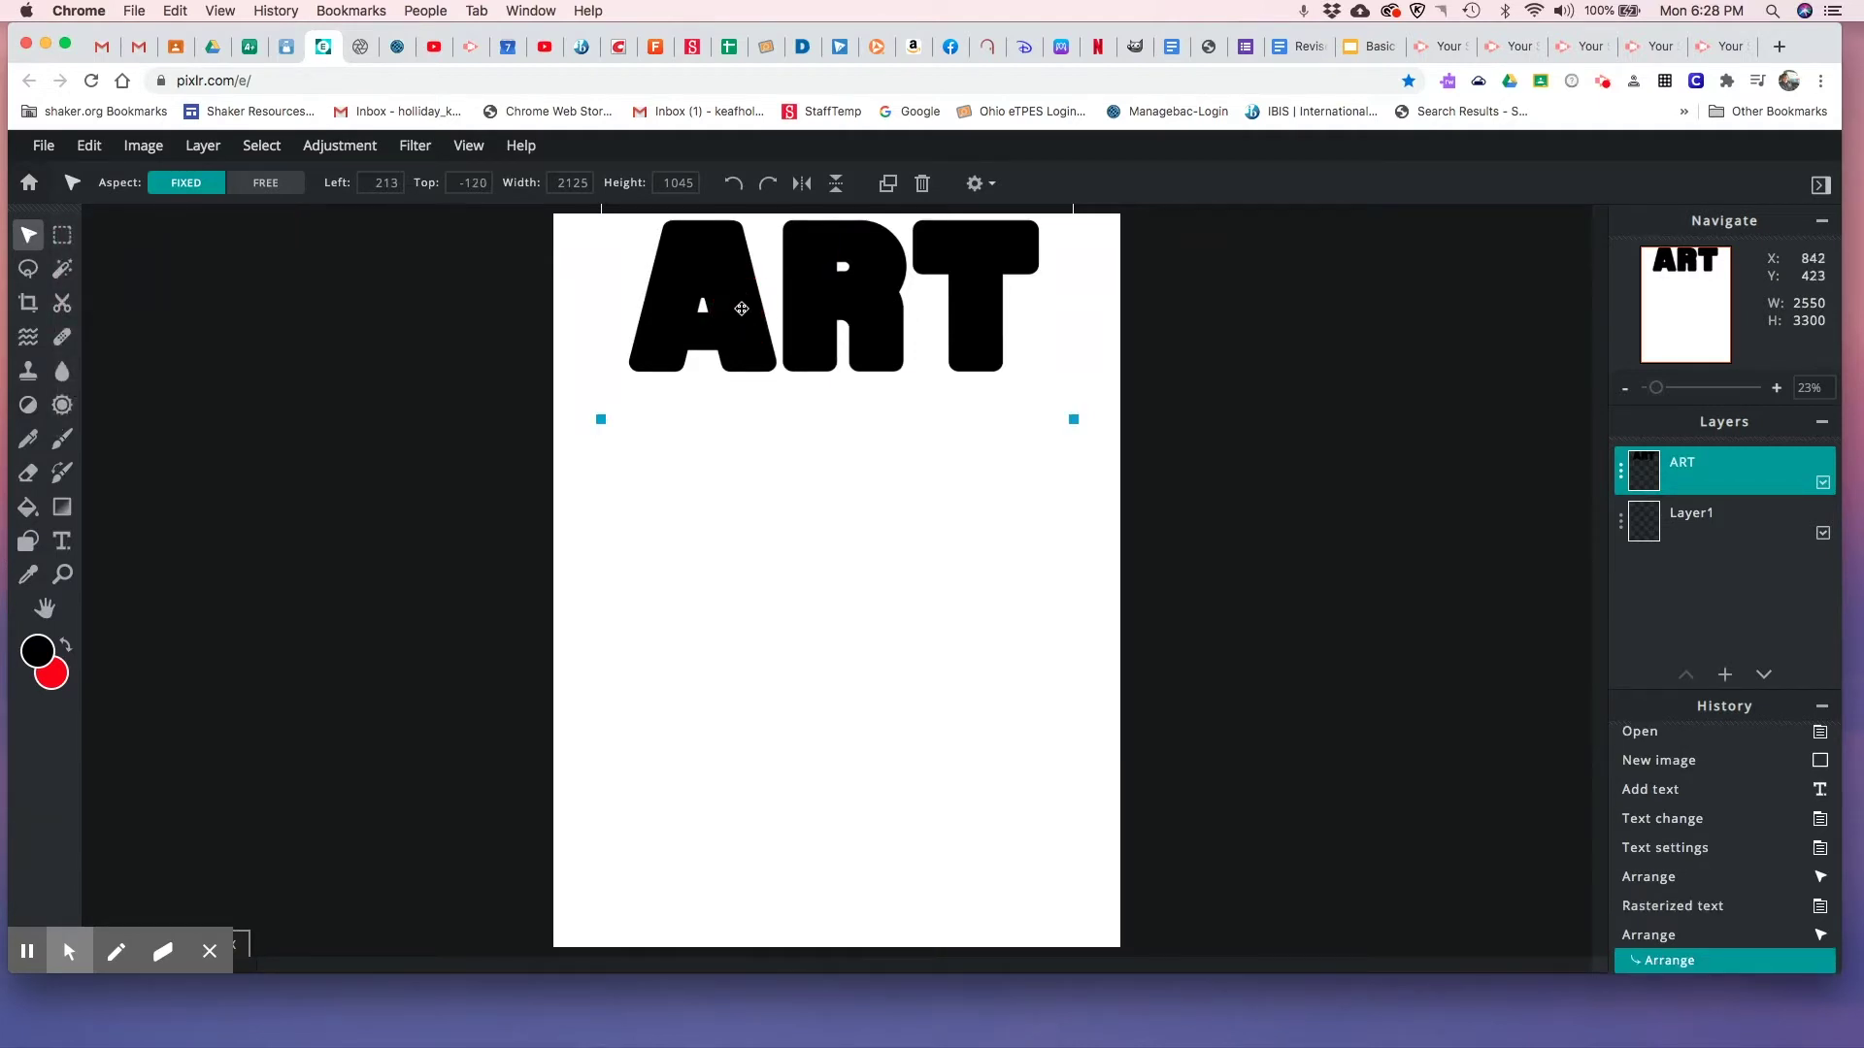
pyautogui.rightClick(741, 311)
pyautogui.click(1692, 479)
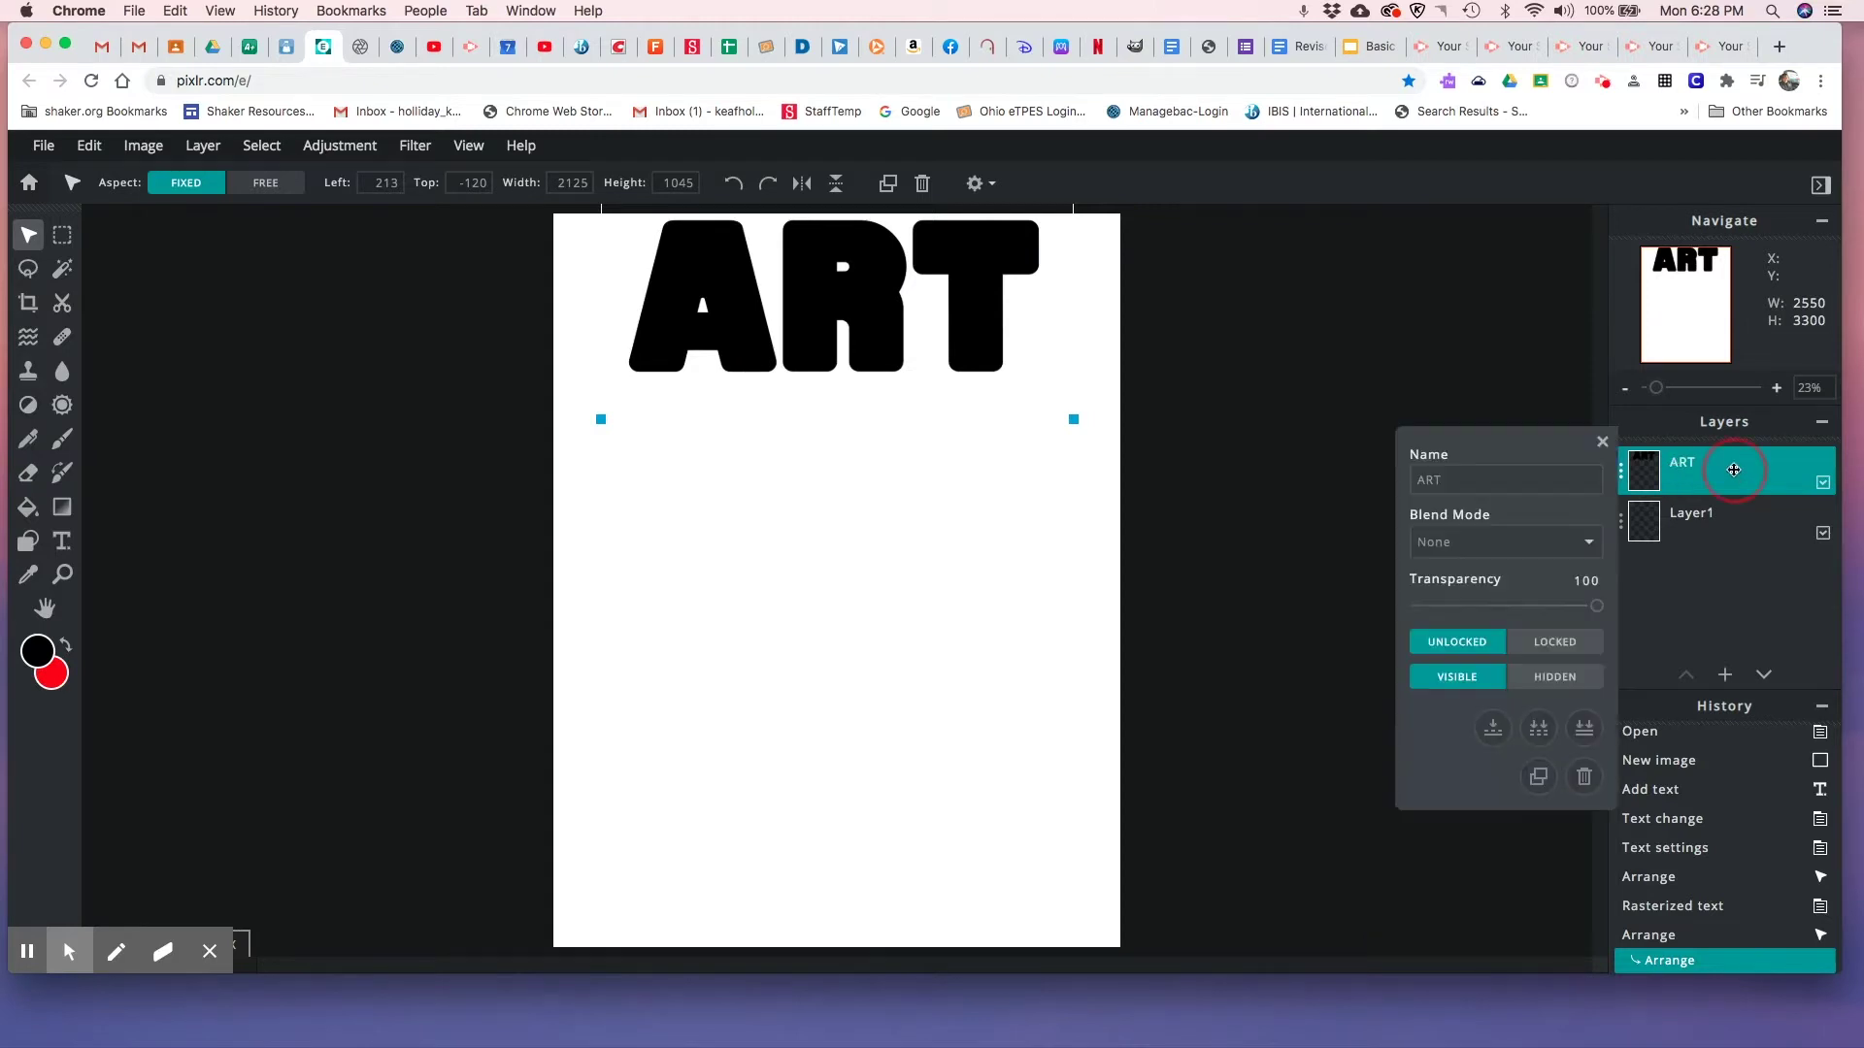
pyautogui.click(1602, 444)
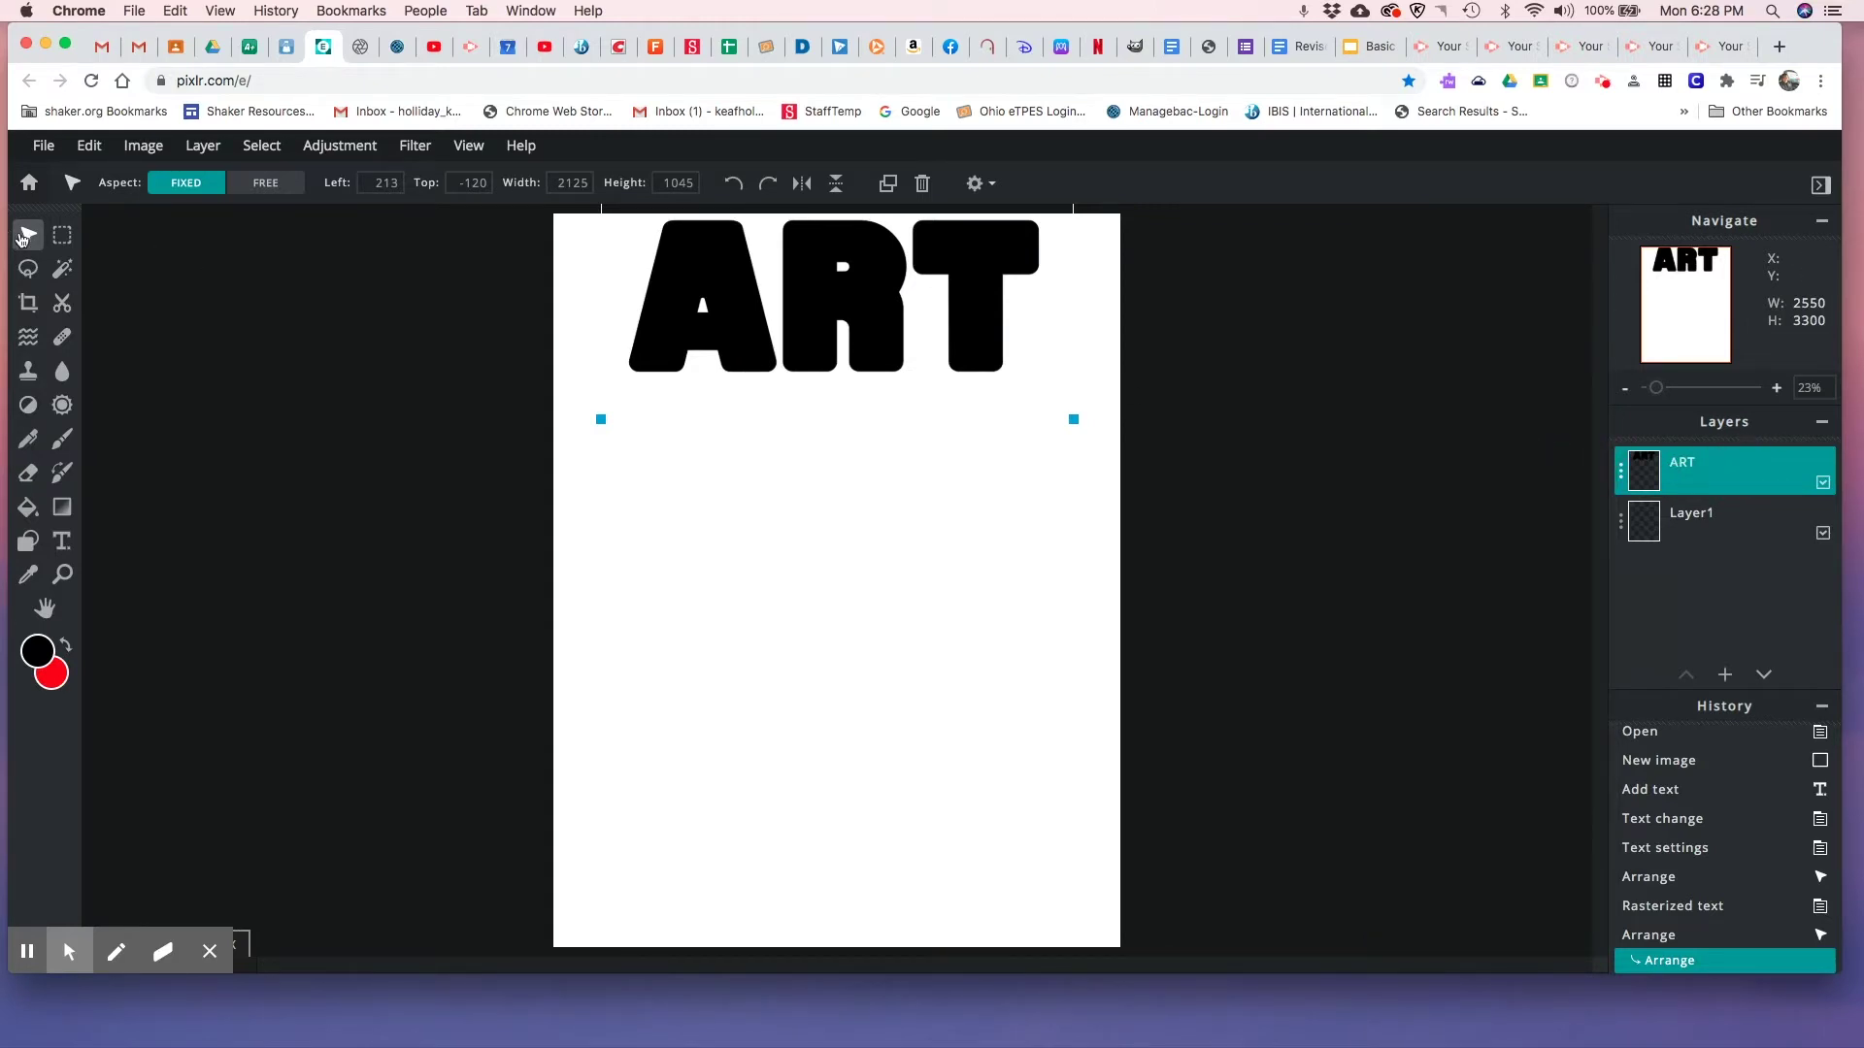
pyautogui.rightClick(764, 313)
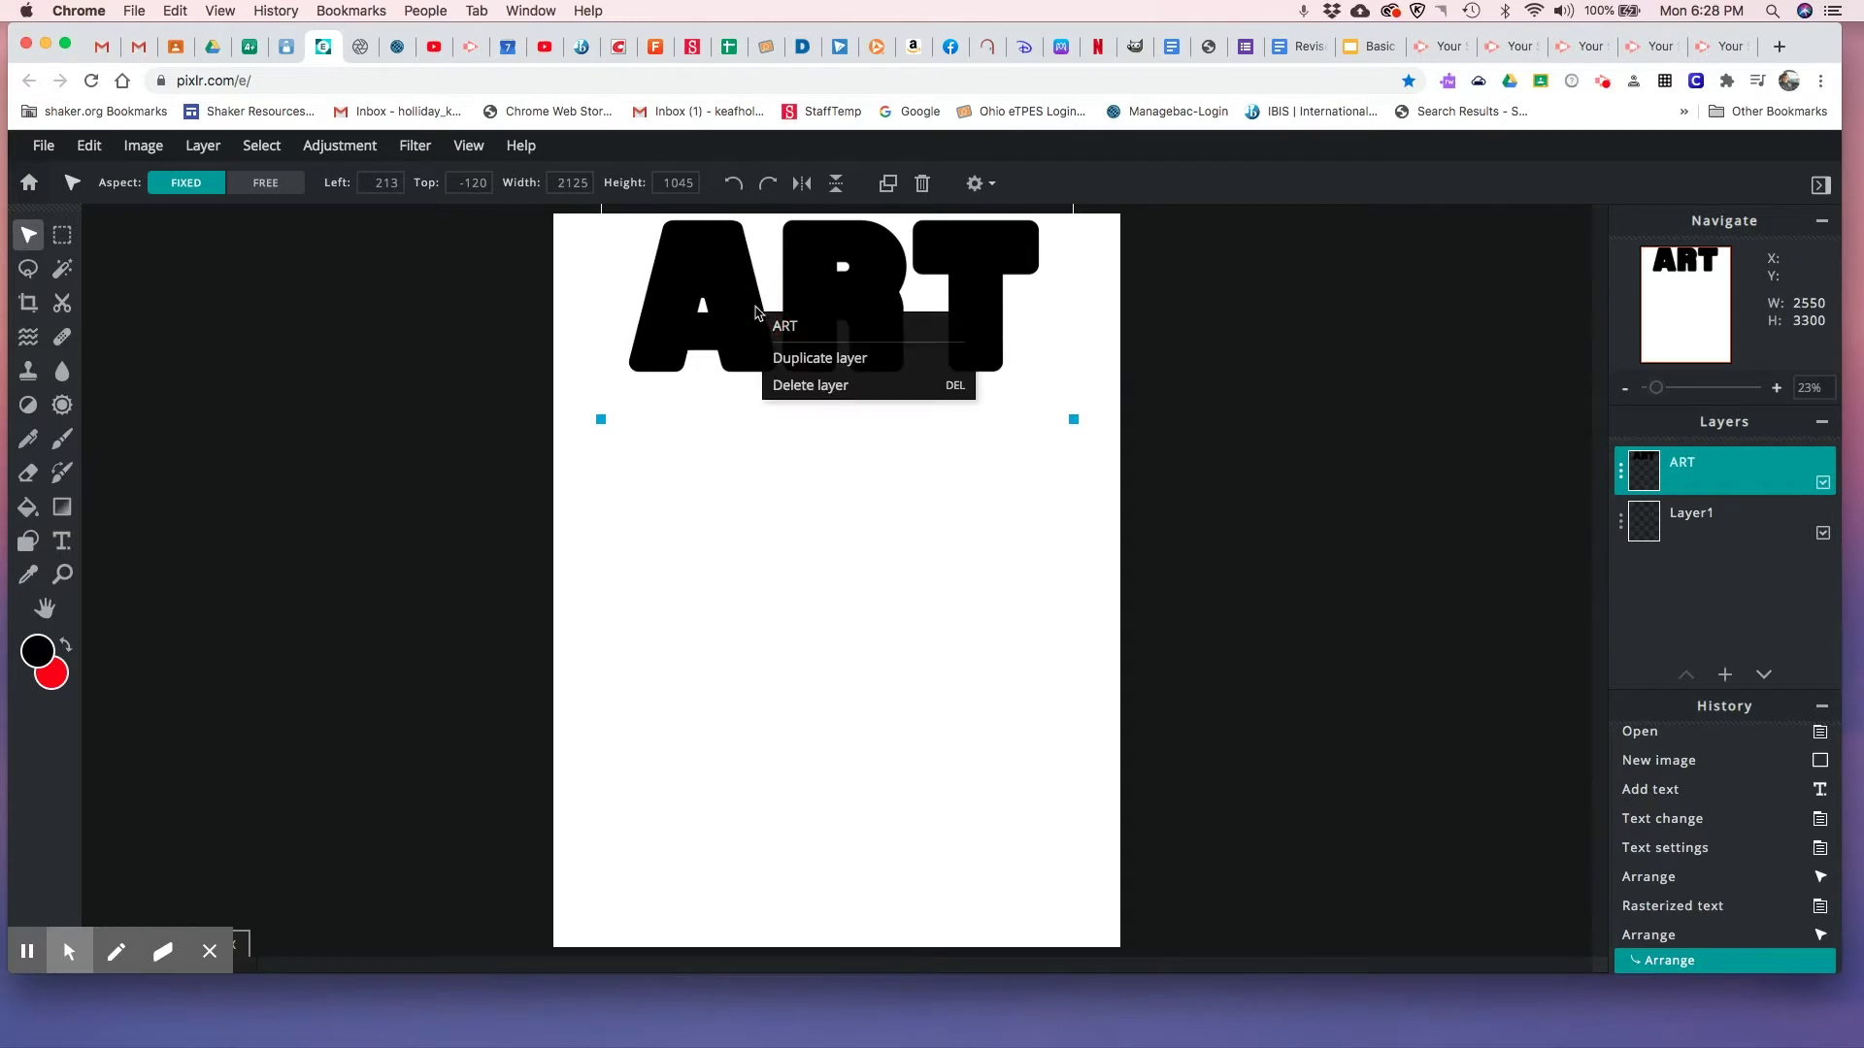
pyautogui.click(796, 360)
pyautogui.moveTo(815, 334); pyautogui.dragTo(813, 567)
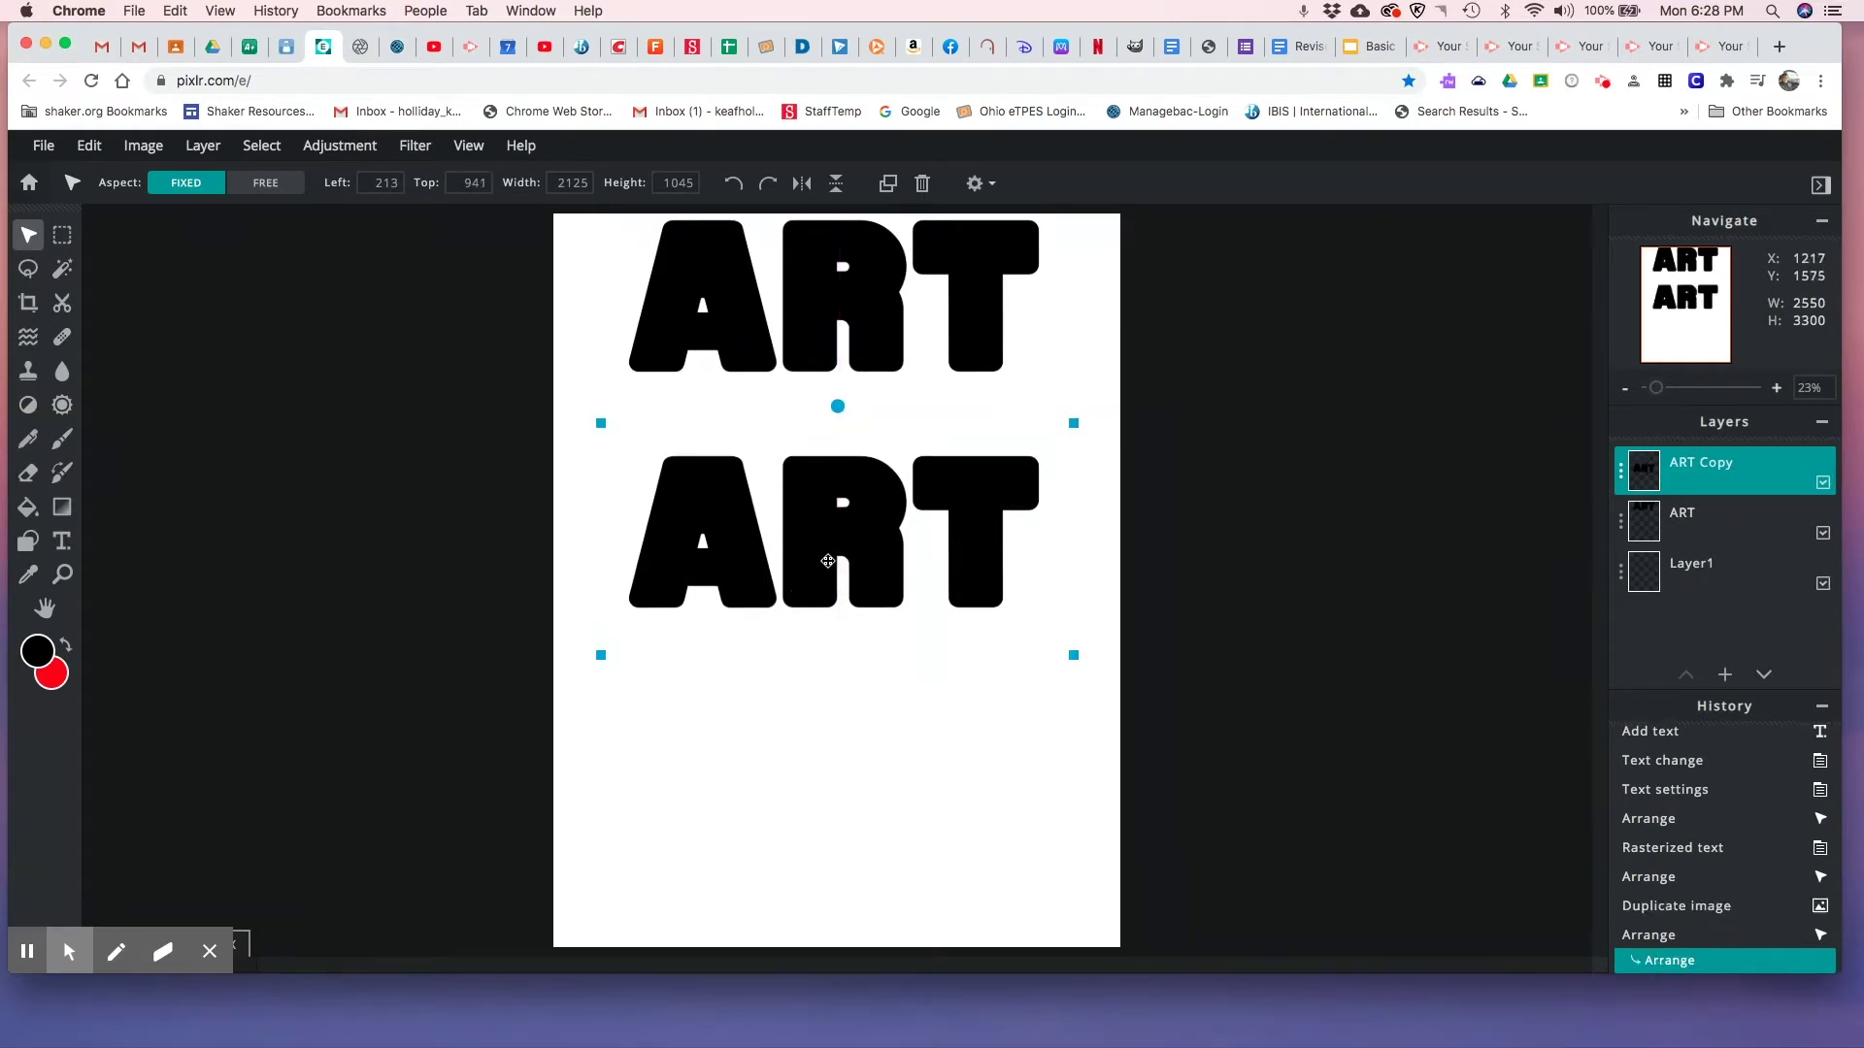
# - Duplicate the middle ART word and place the new copy below it, in the lower part of the page
pyautogui.rightClick(819, 487)
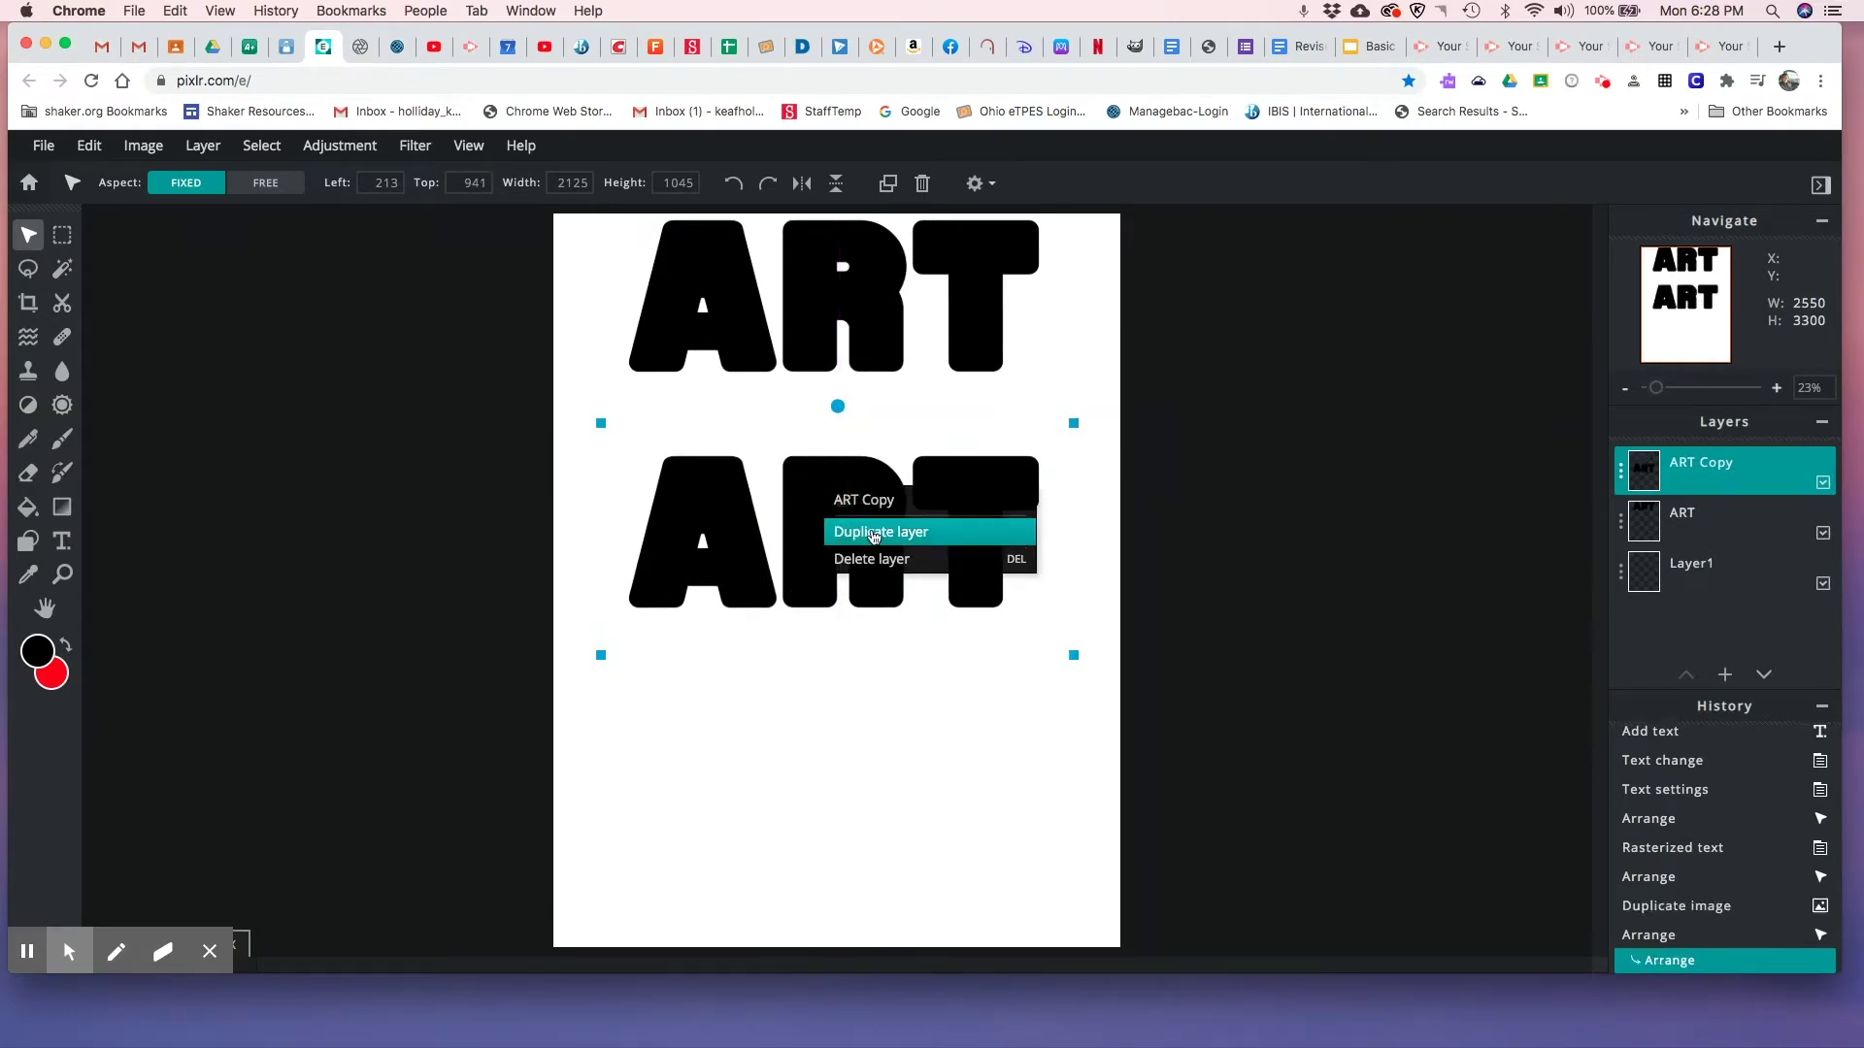
pyautogui.click(828, 527)
pyautogui.moveTo(828, 526); pyautogui.dragTo(831, 760)
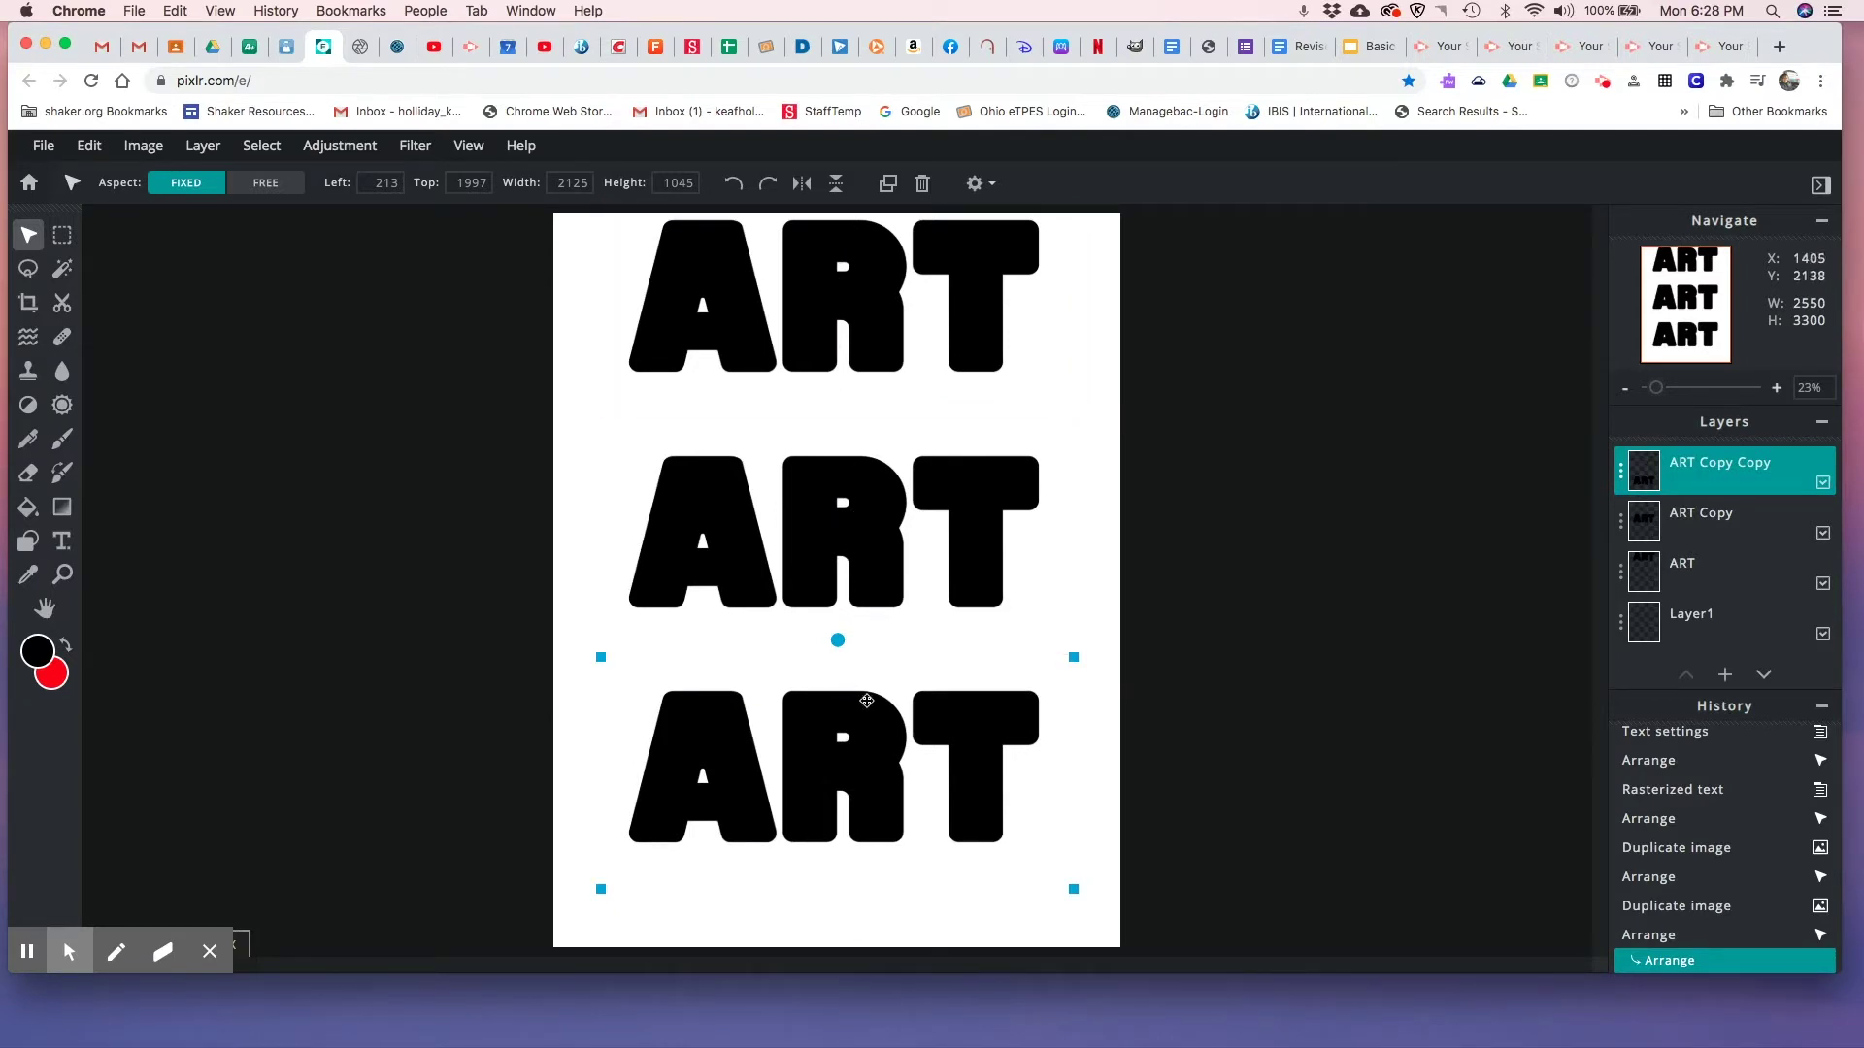
# - Select the pixels of the uppermost ART word on its layer
pyautogui.click(821, 292)
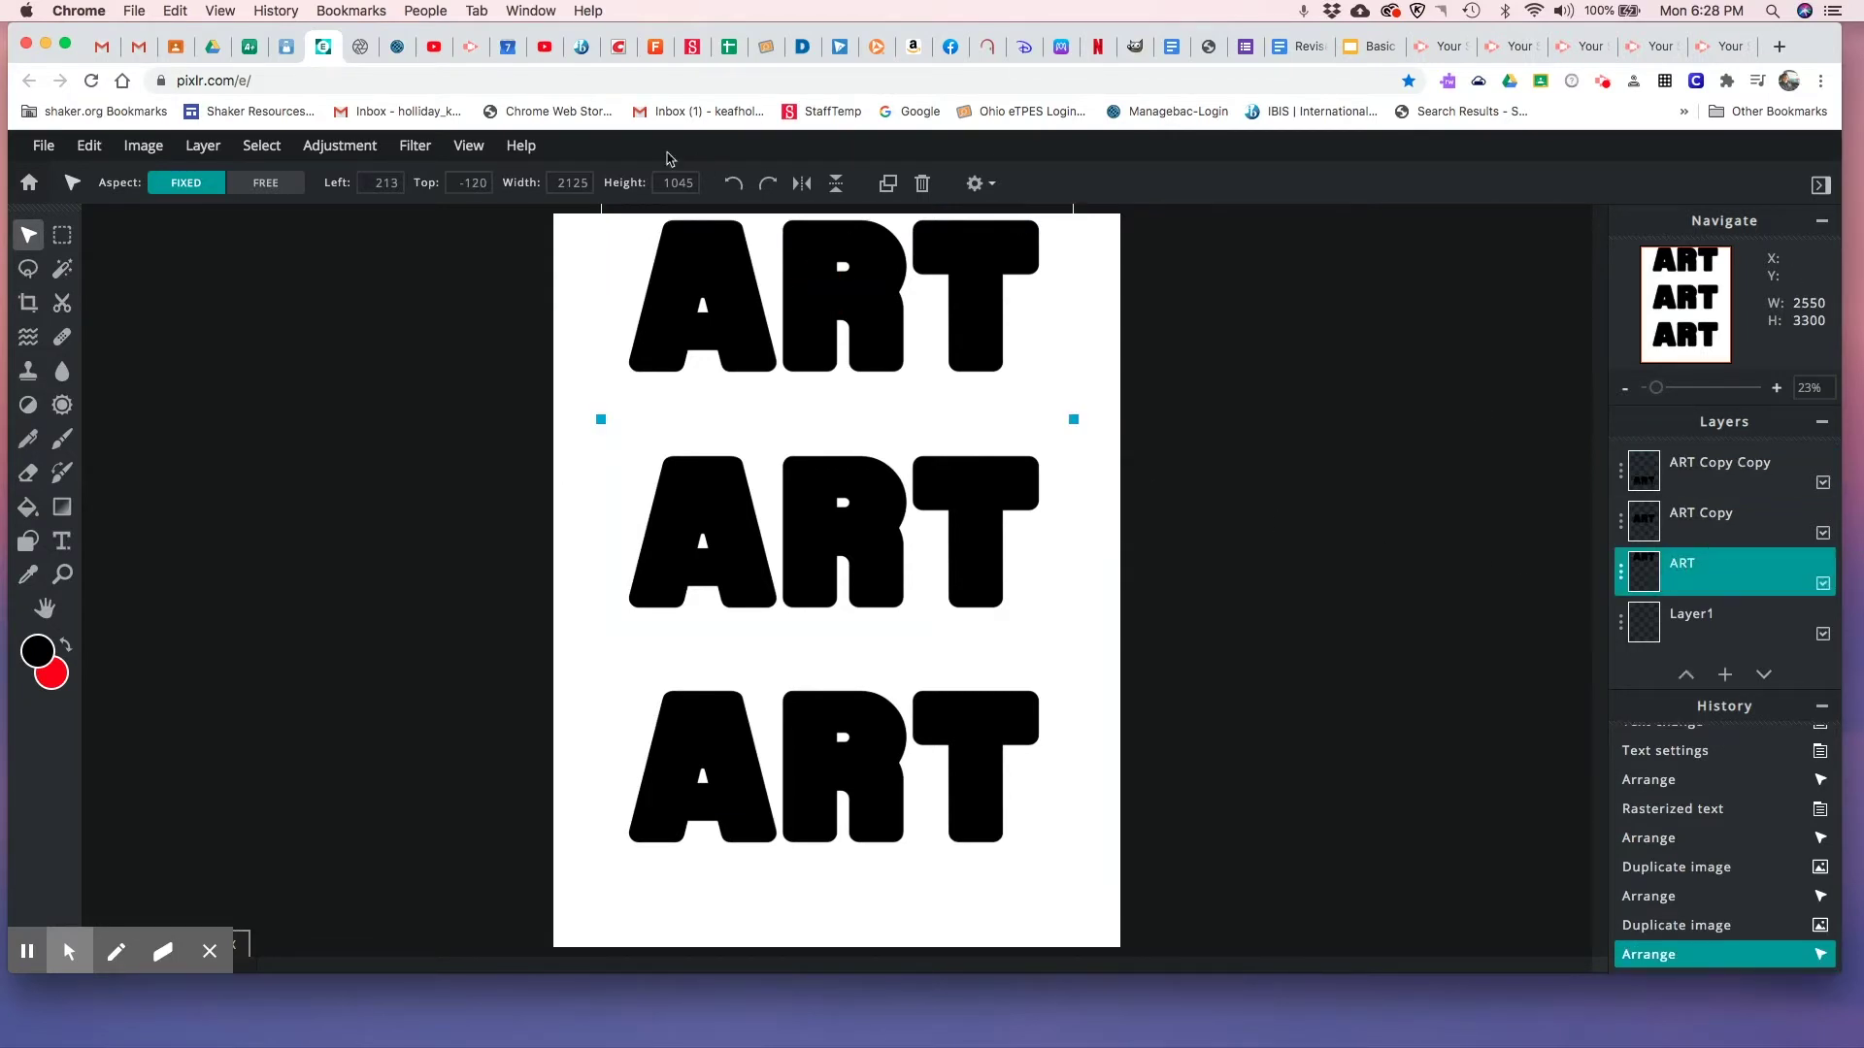
pyautogui.click(260, 148)
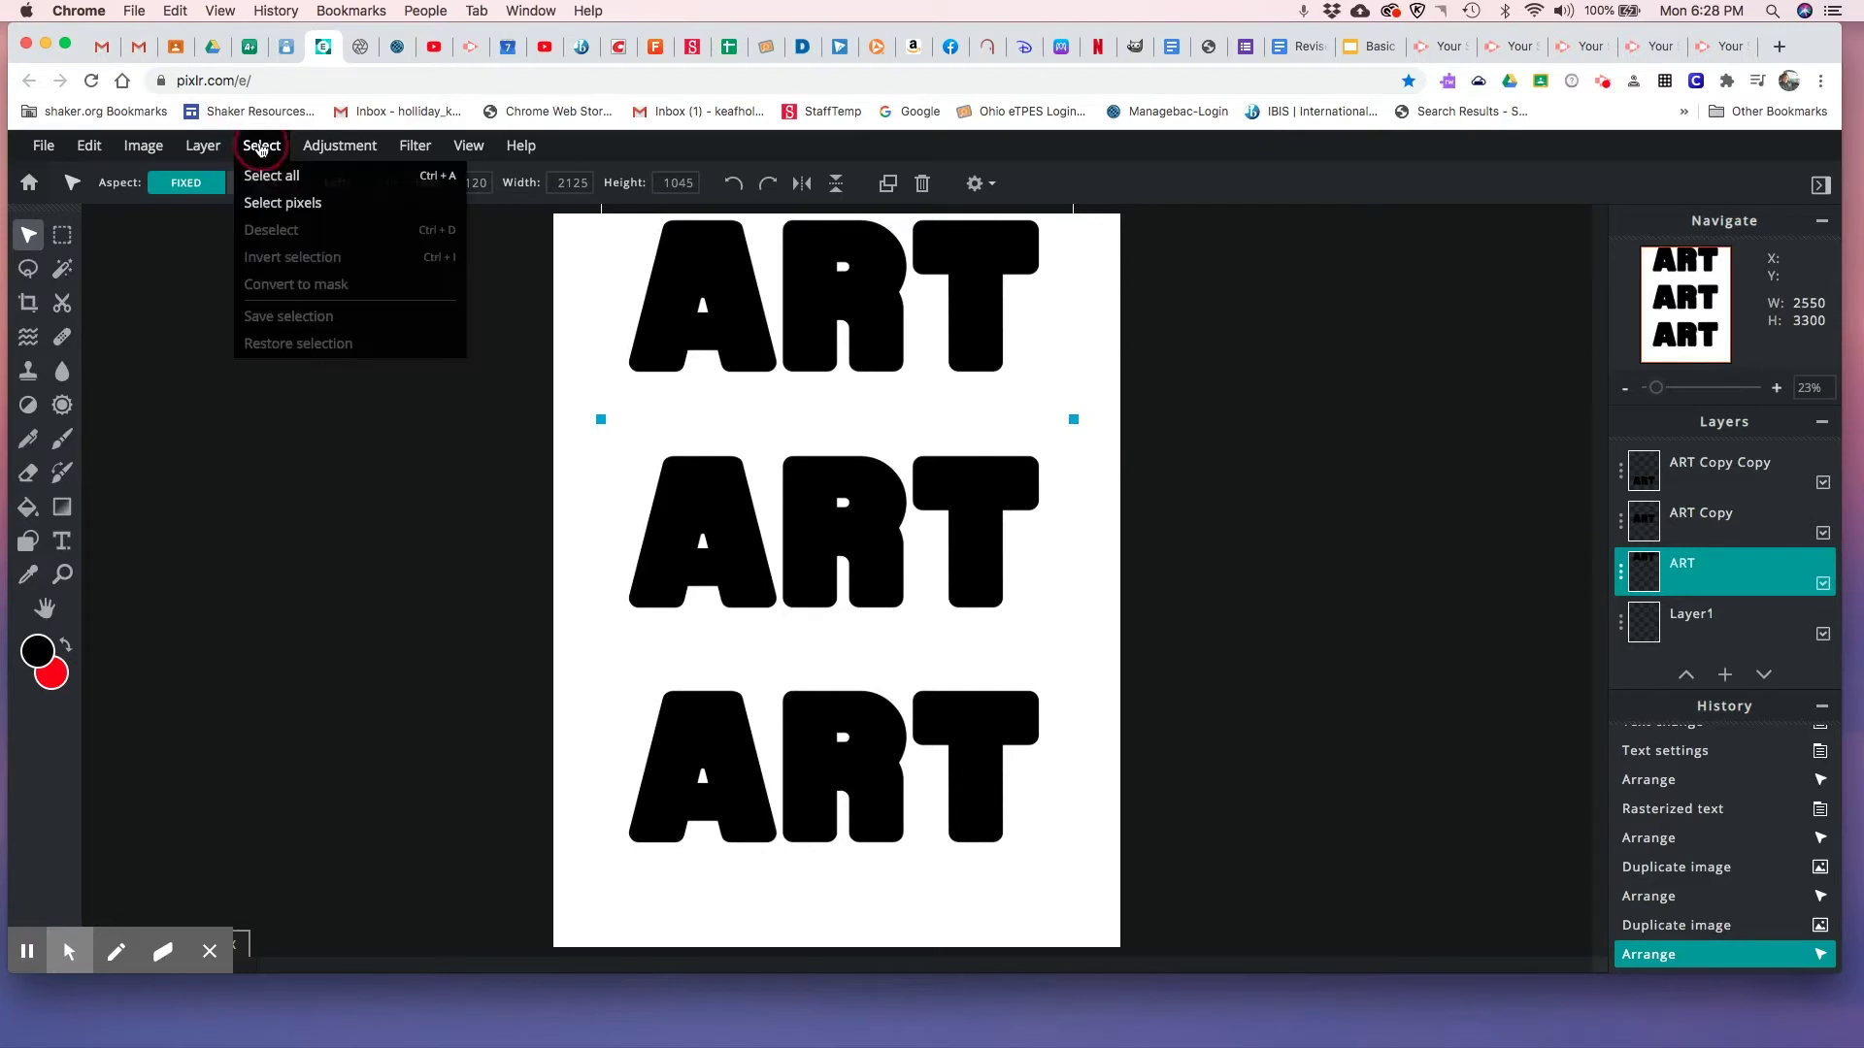
pyautogui.click(266, 204)
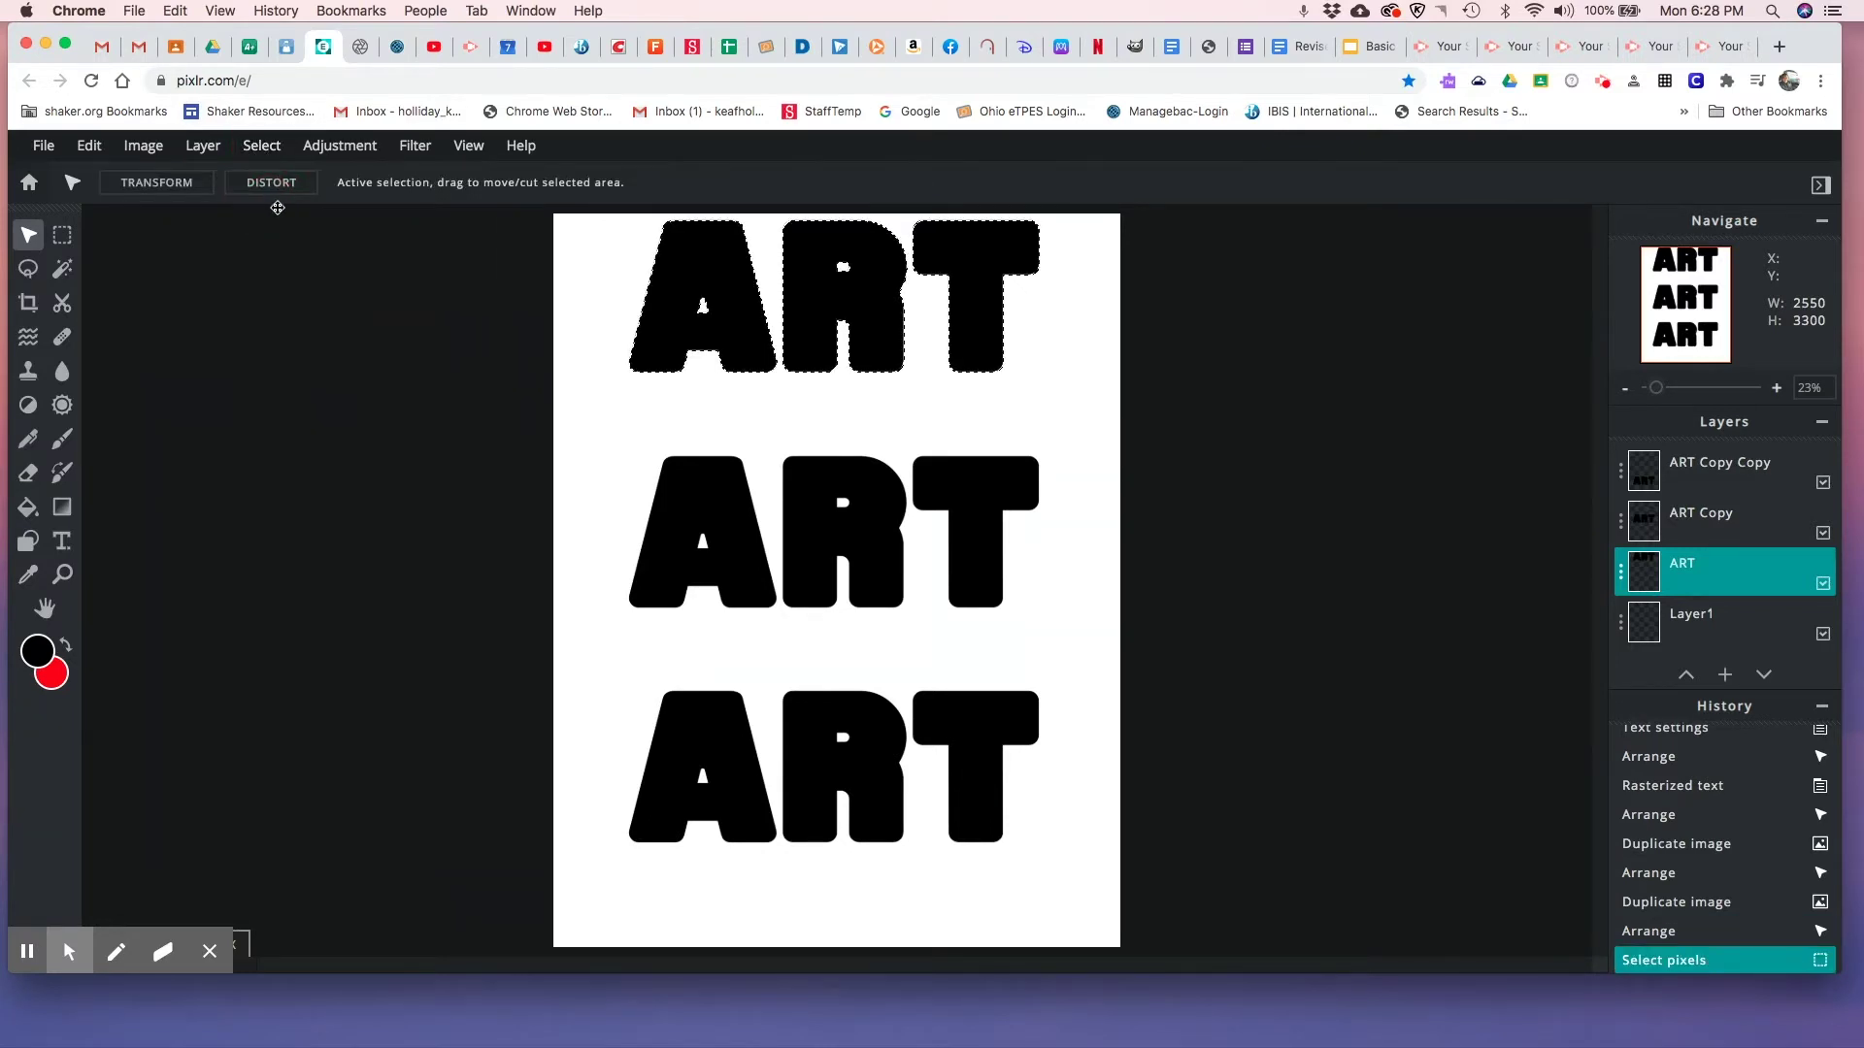
# - For a linear gradient, move the black color stop to about the middle of the ramp and recolor it orange, #FC8404
pyautogui.click(64, 510)
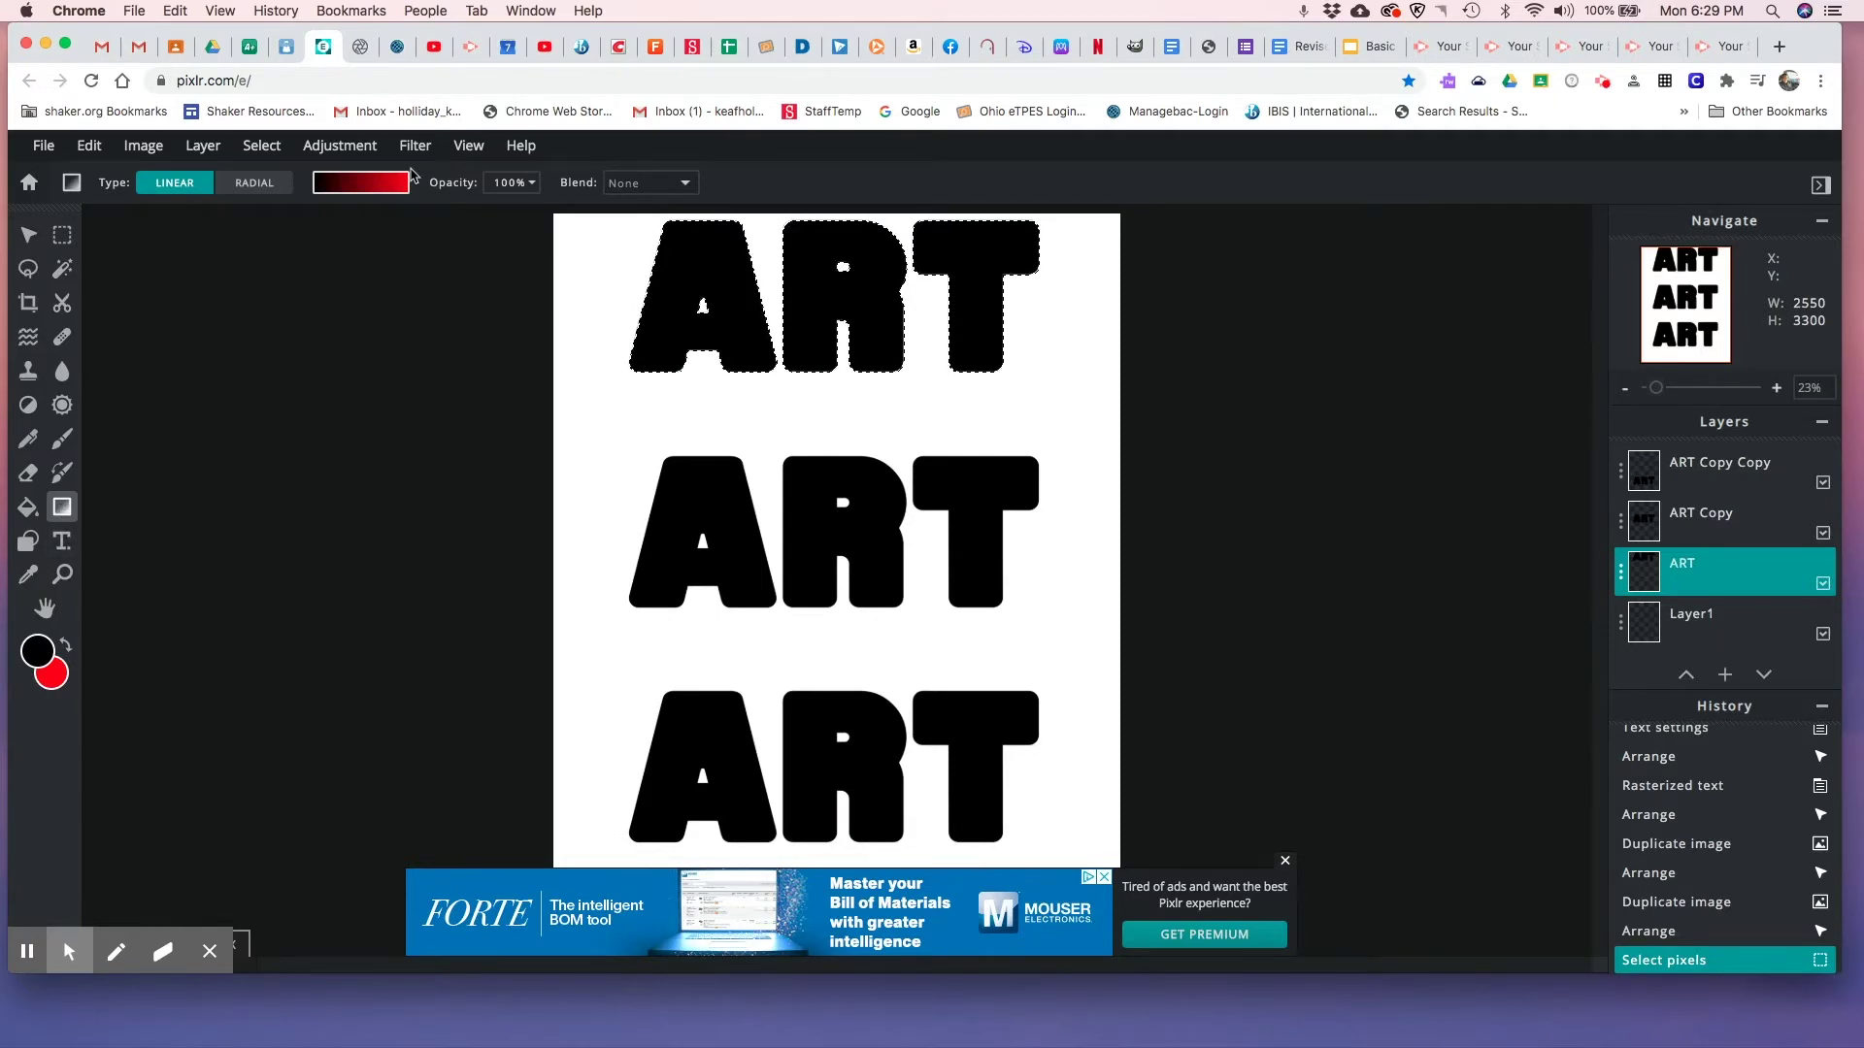
pyautogui.click(358, 189)
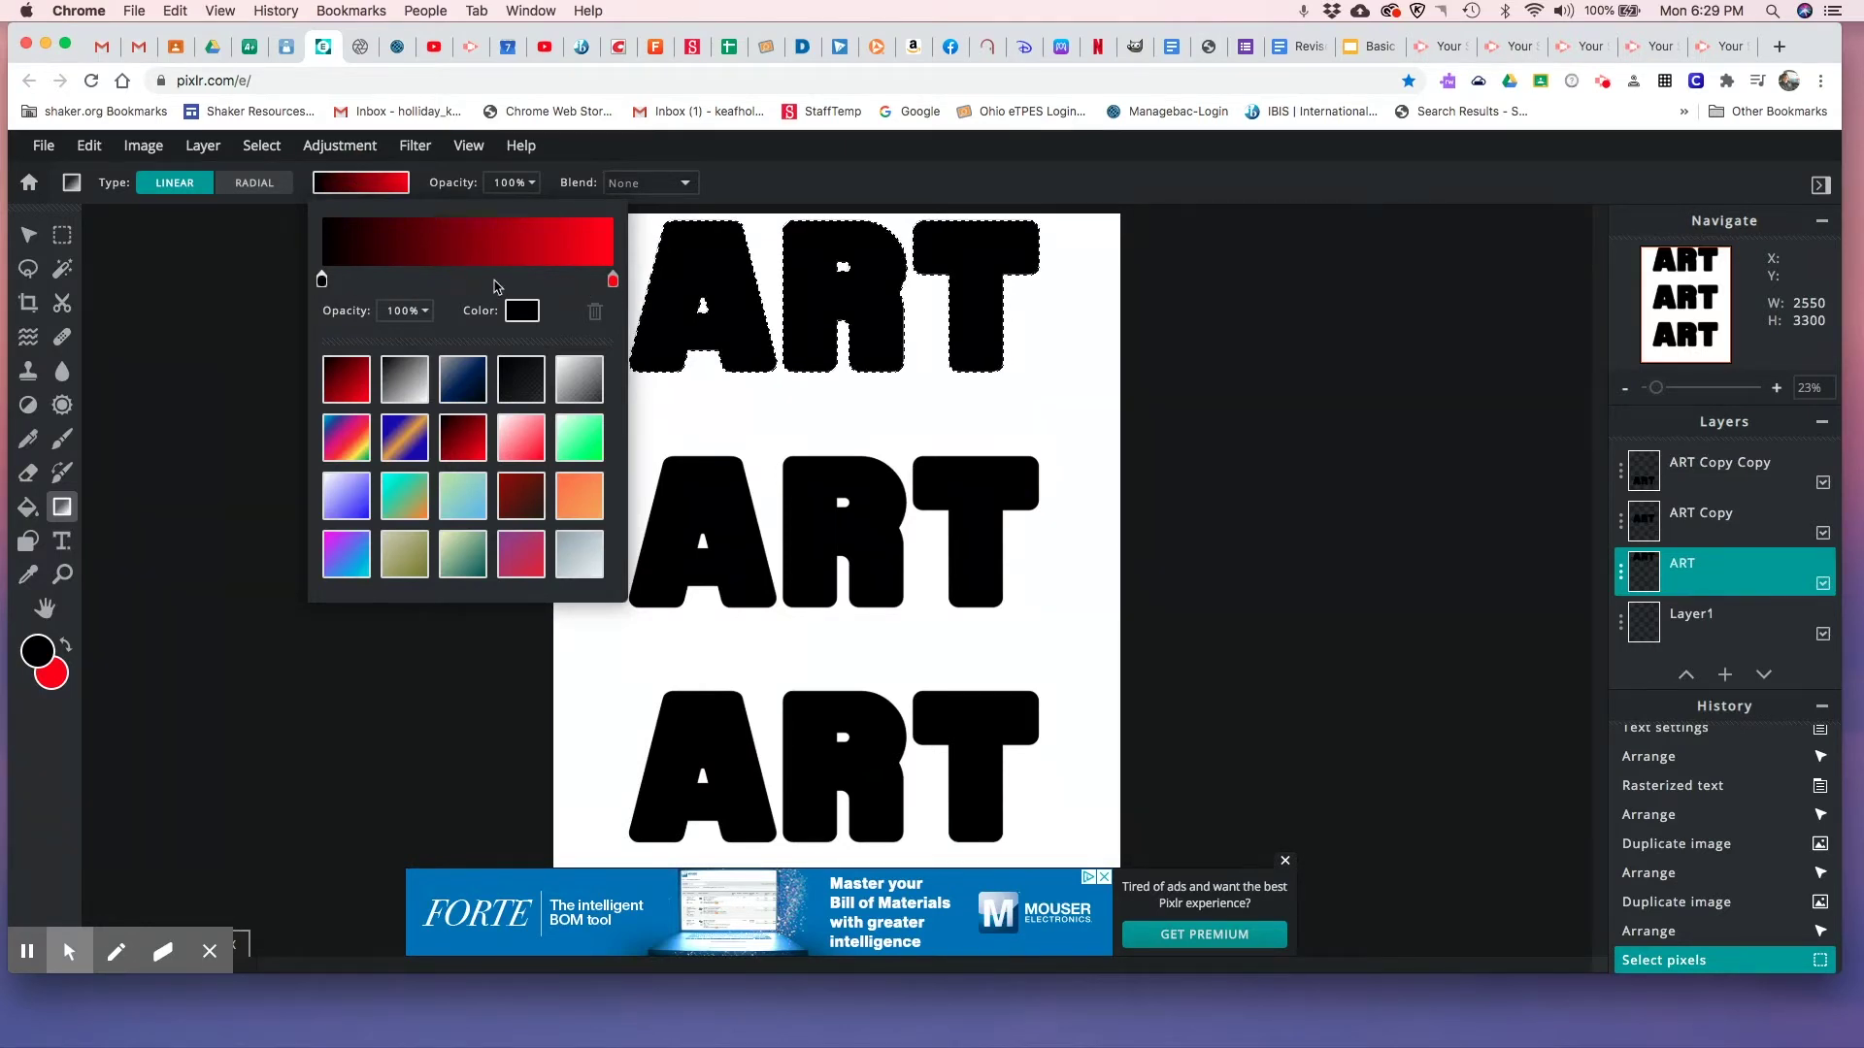
pyautogui.moveTo(323, 285); pyautogui.dragTo(473, 289)
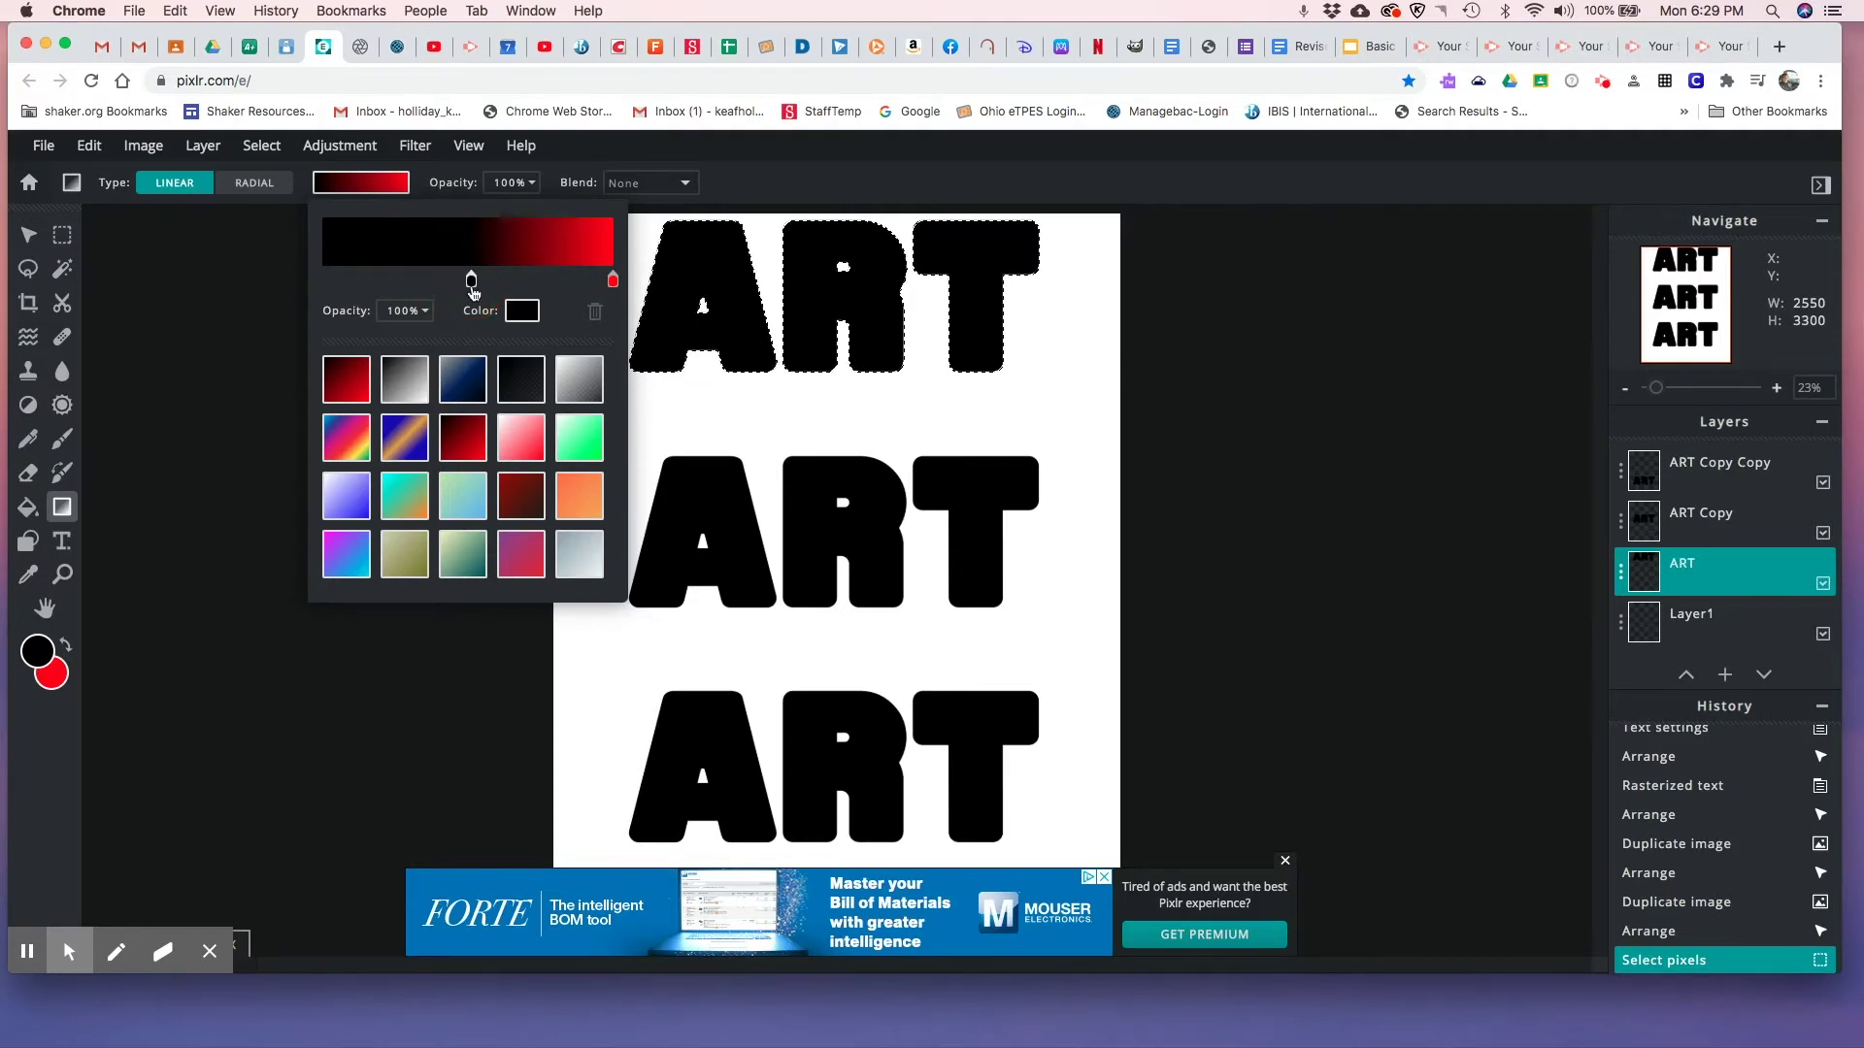
pyautogui.click(524, 310)
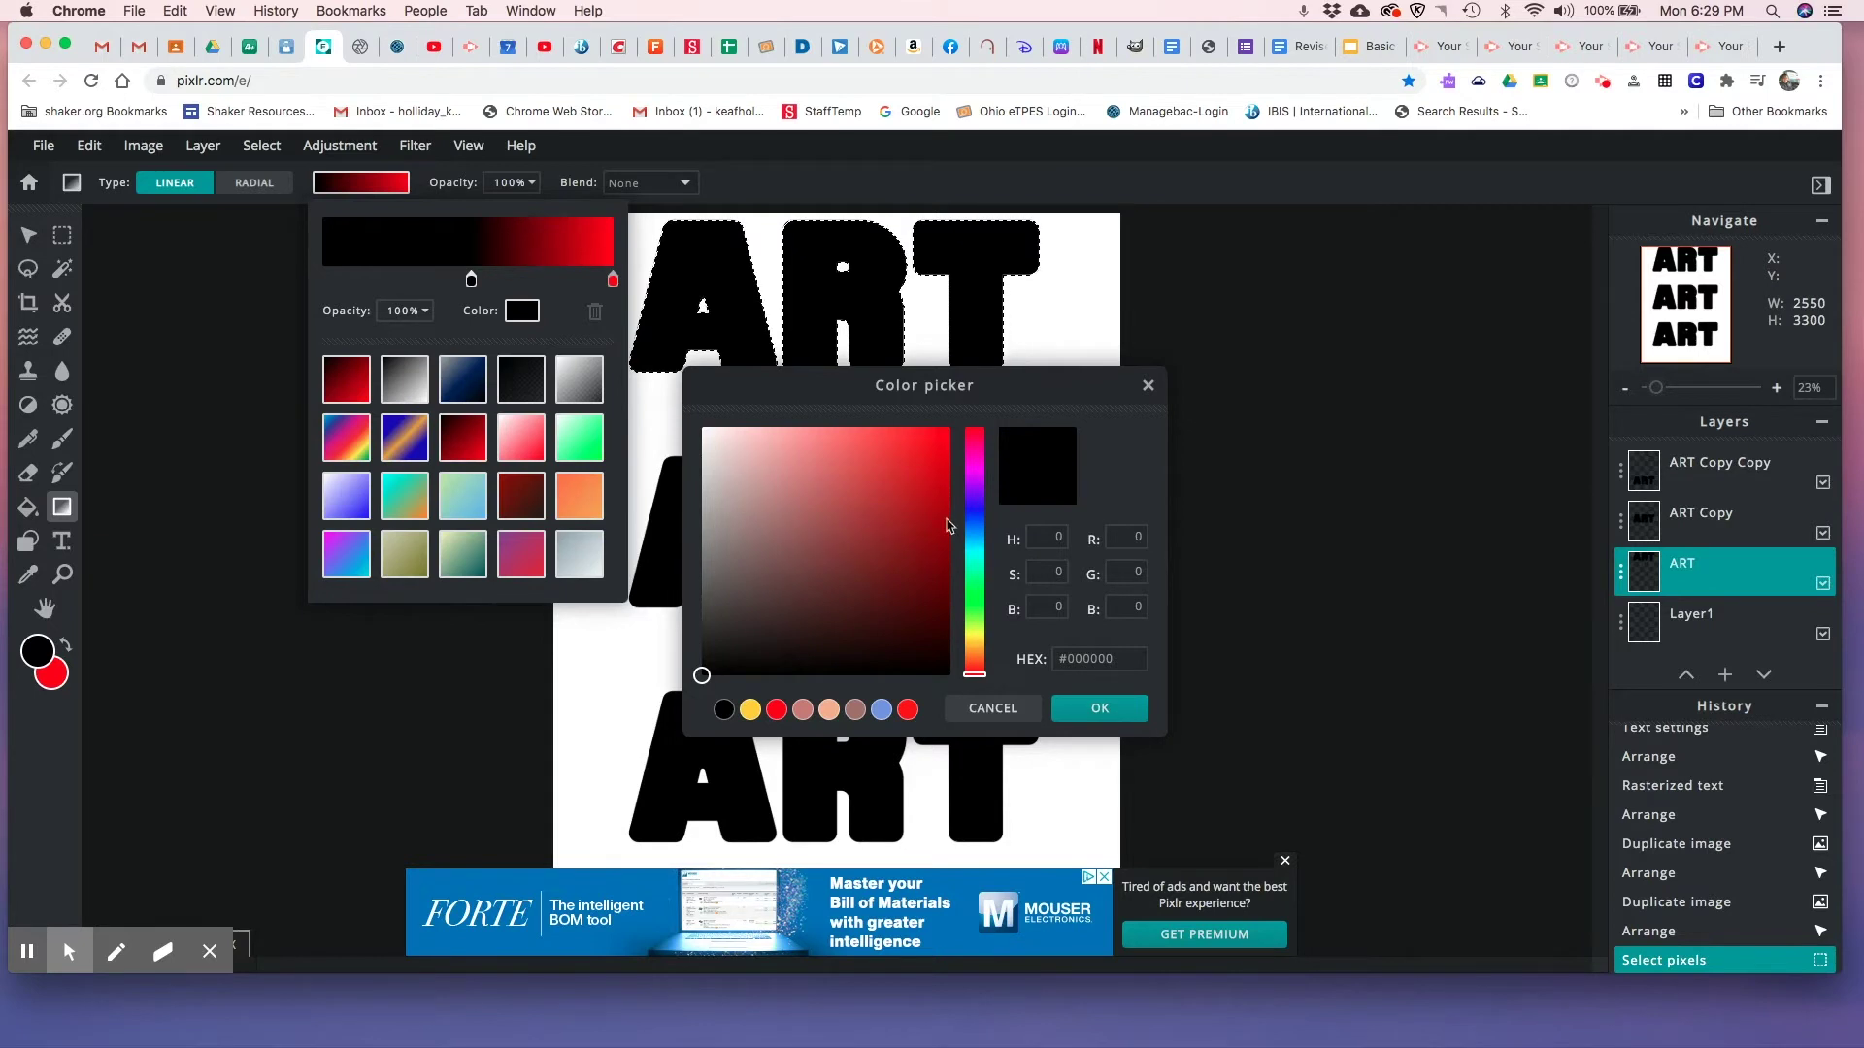
pyautogui.moveTo(979, 677); pyautogui.dragTo(979, 654)
pyautogui.click(944, 440)
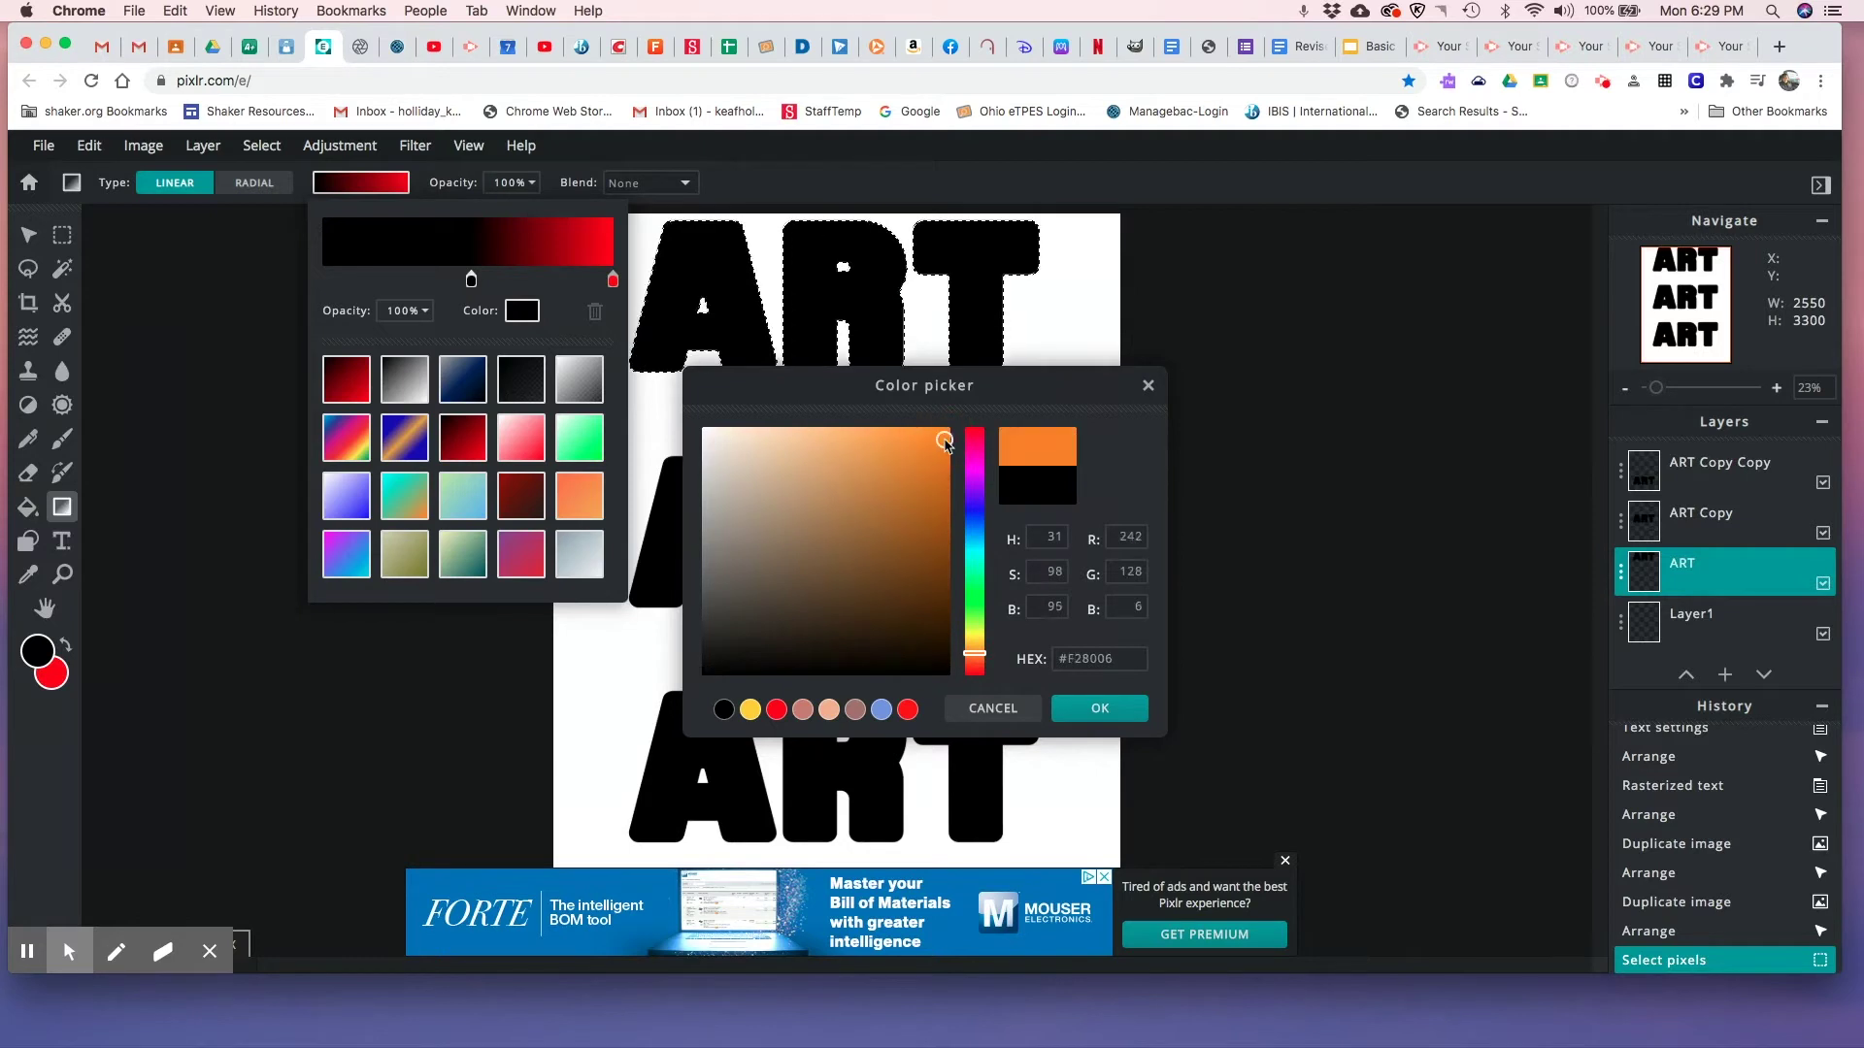
pyautogui.click(946, 432)
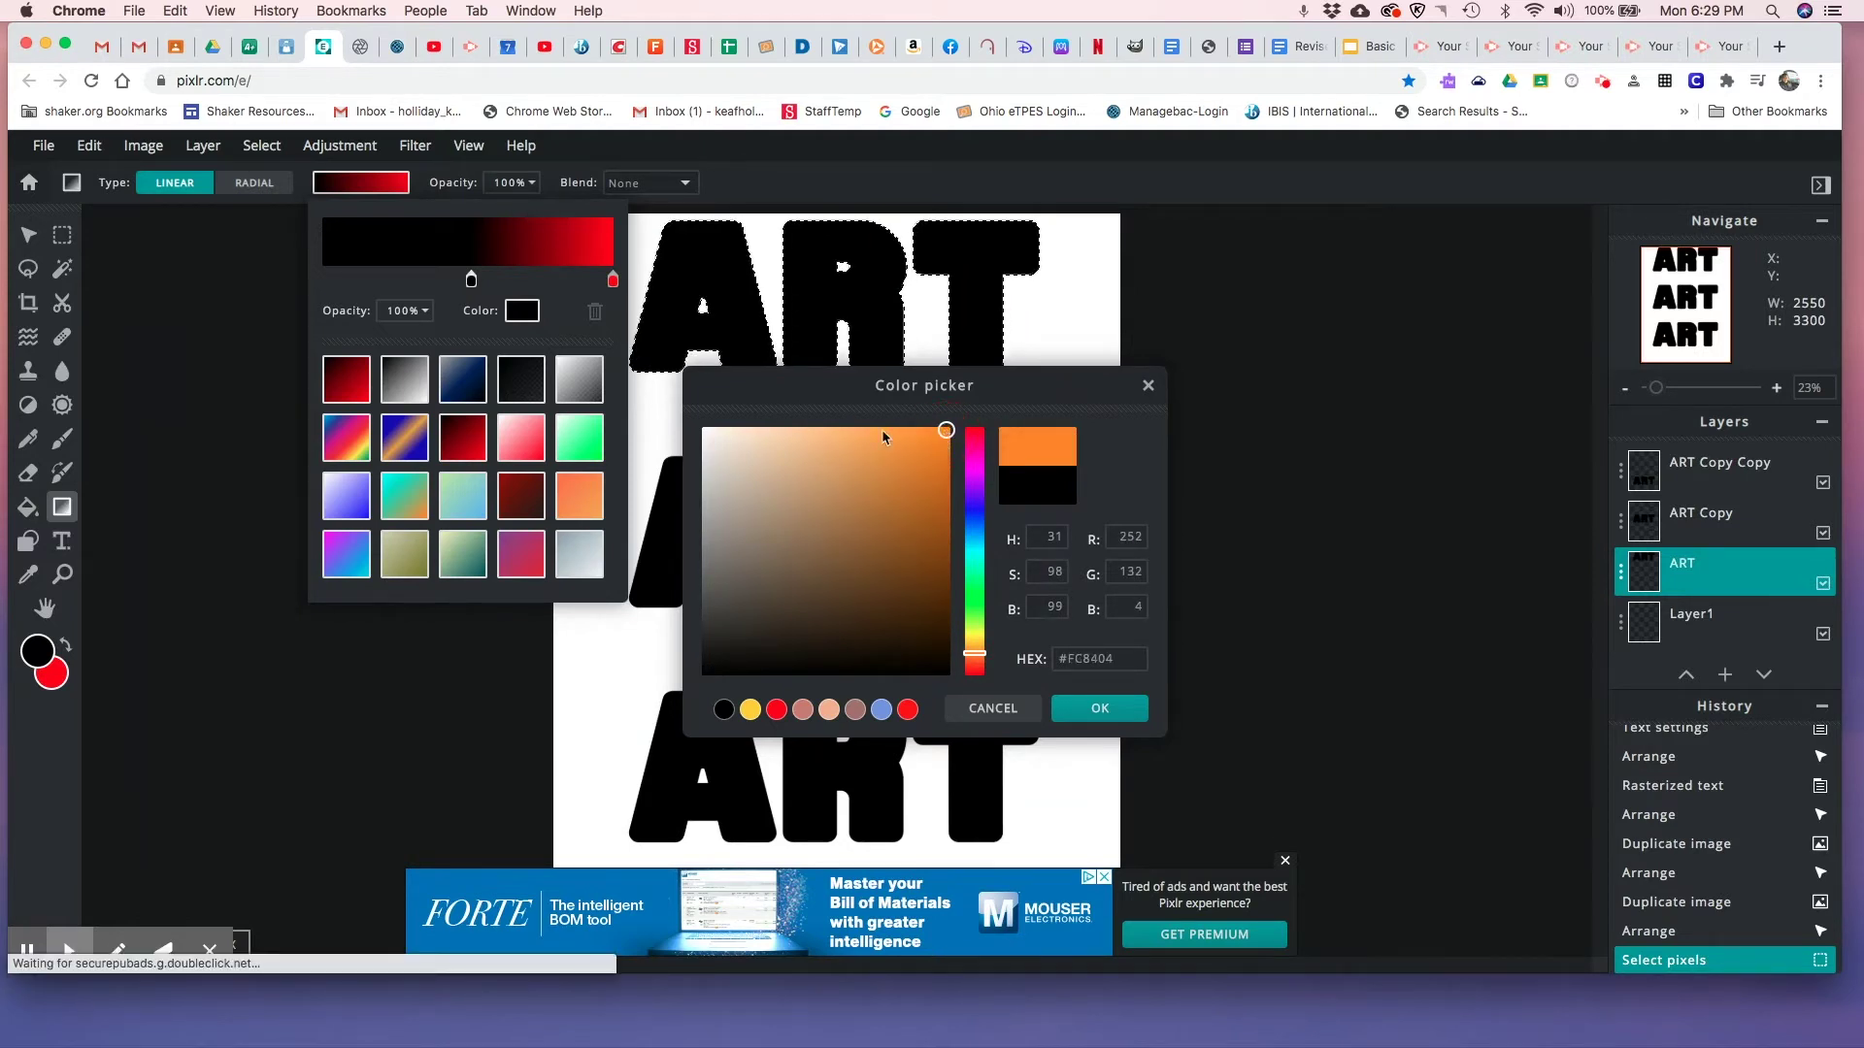
pyautogui.click(1096, 708)
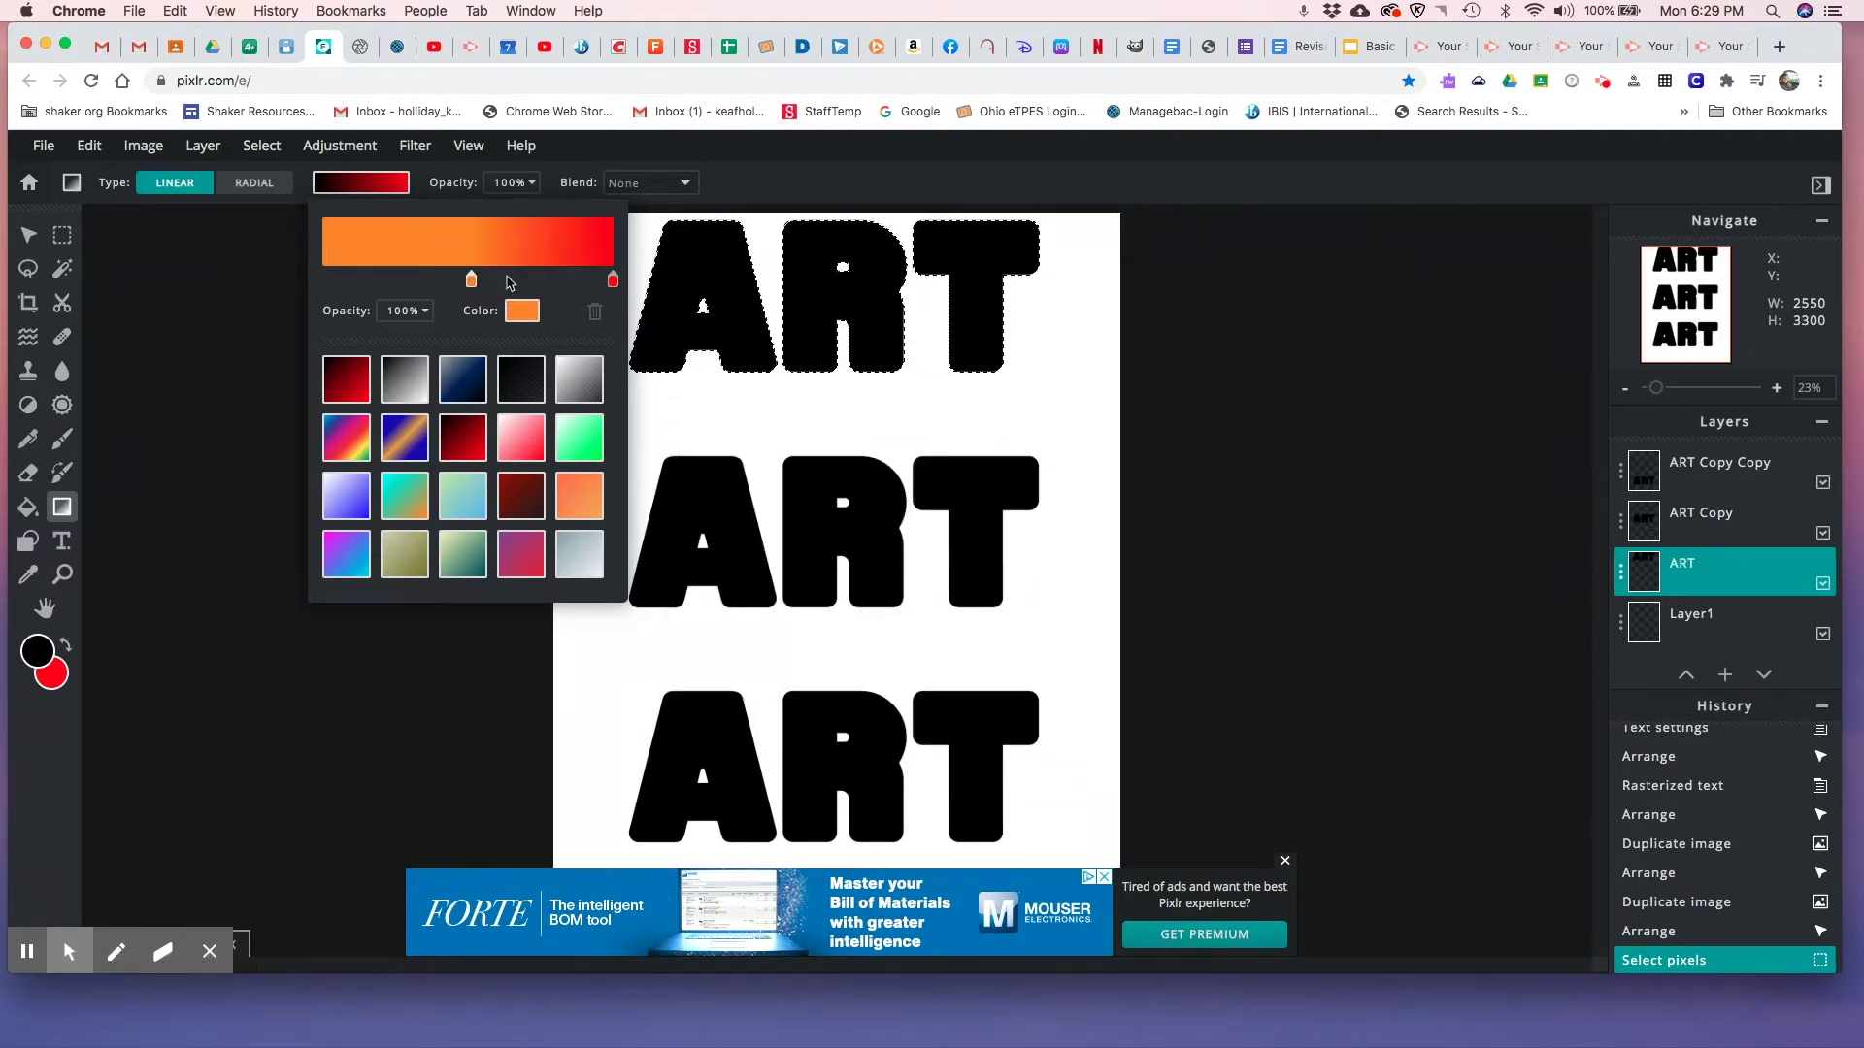
# - Shift the orange stop slightly toward the red end and add a yellow stop, #FCC204, at the start of the gradient
pyautogui.moveTo(471, 283); pyautogui.dragTo(486, 282)
pyautogui.click(327, 280)
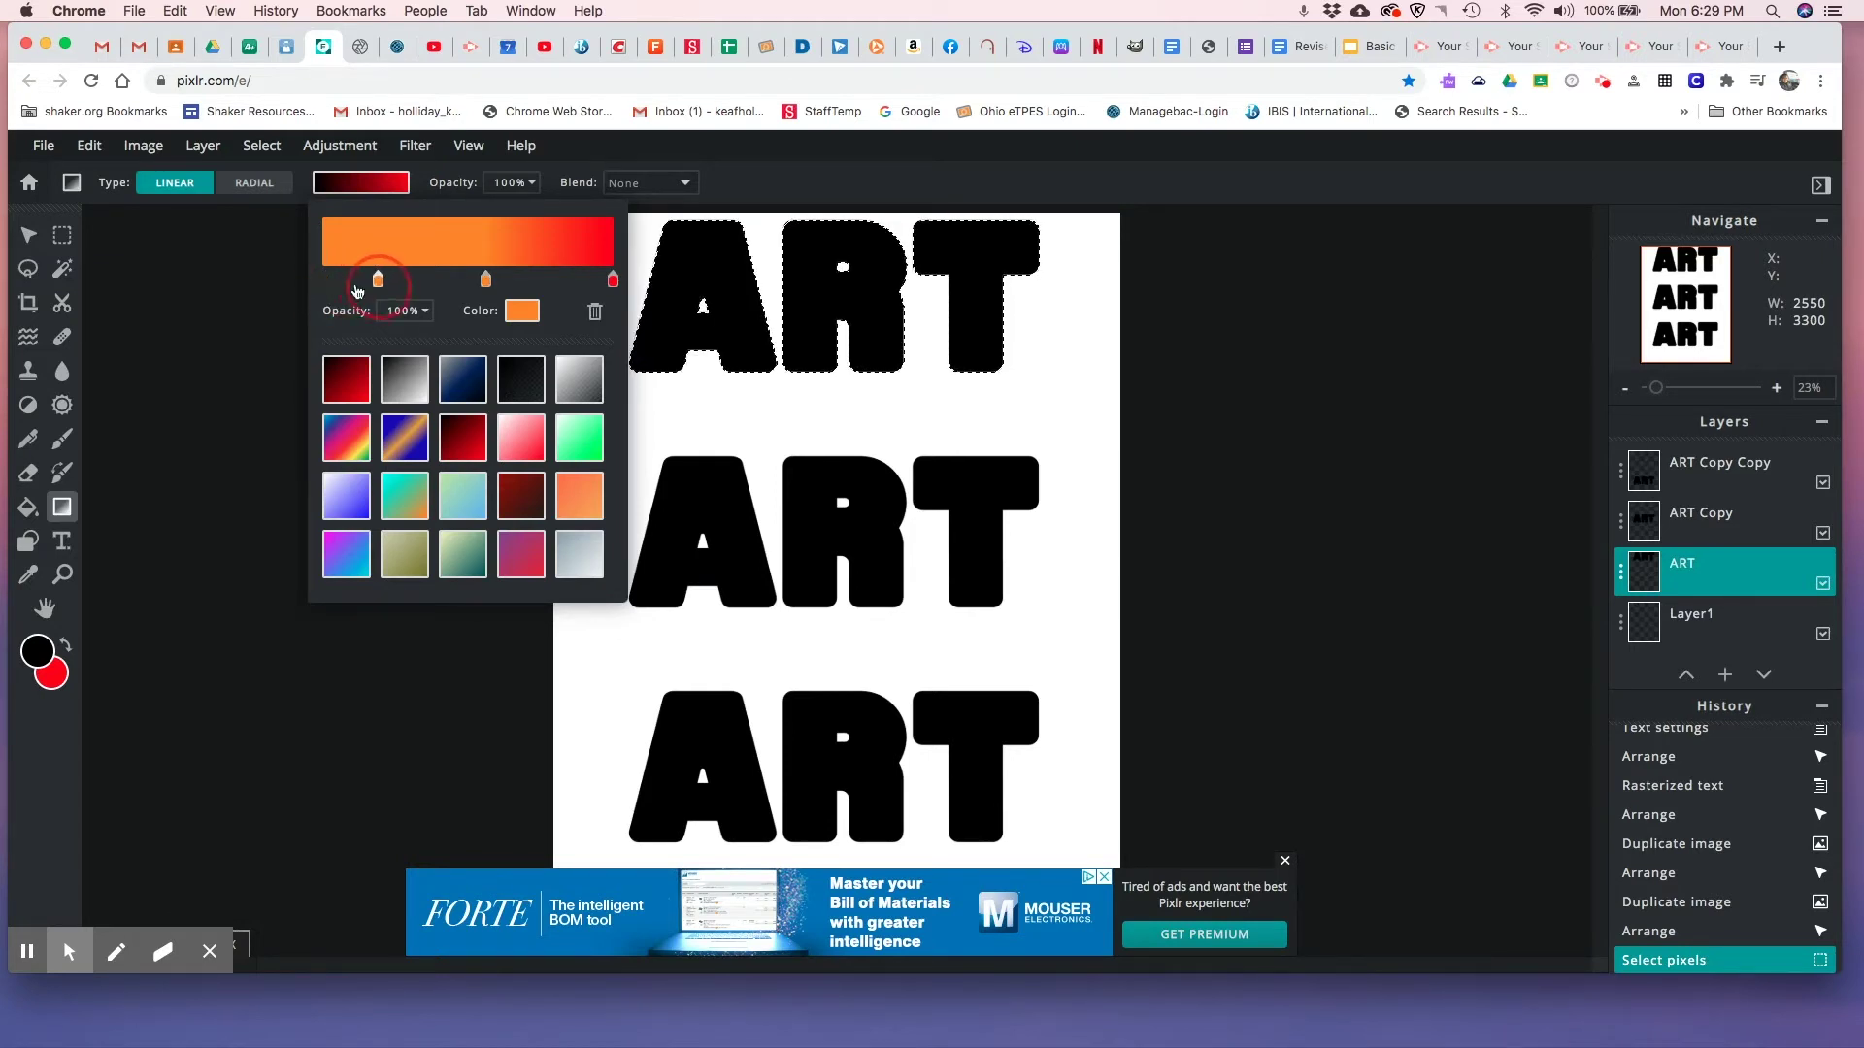
pyautogui.click(326, 282)
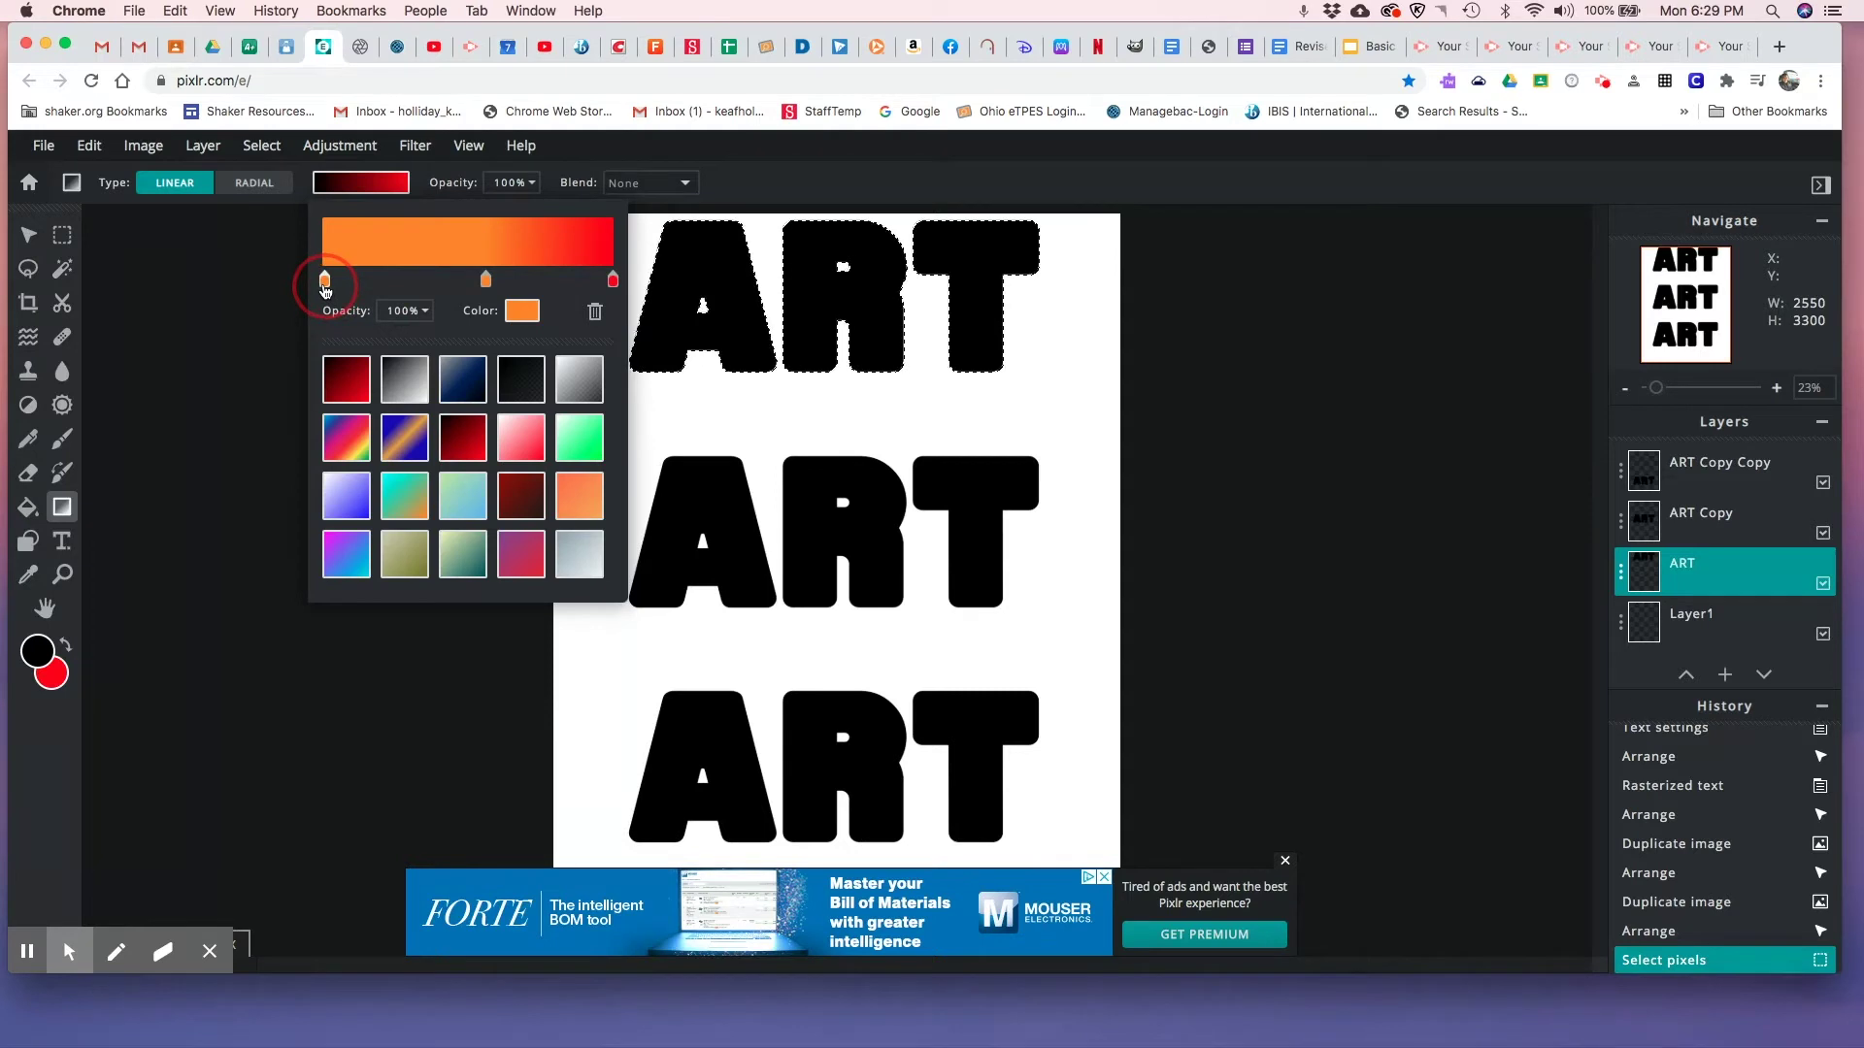
pyautogui.click(528, 320)
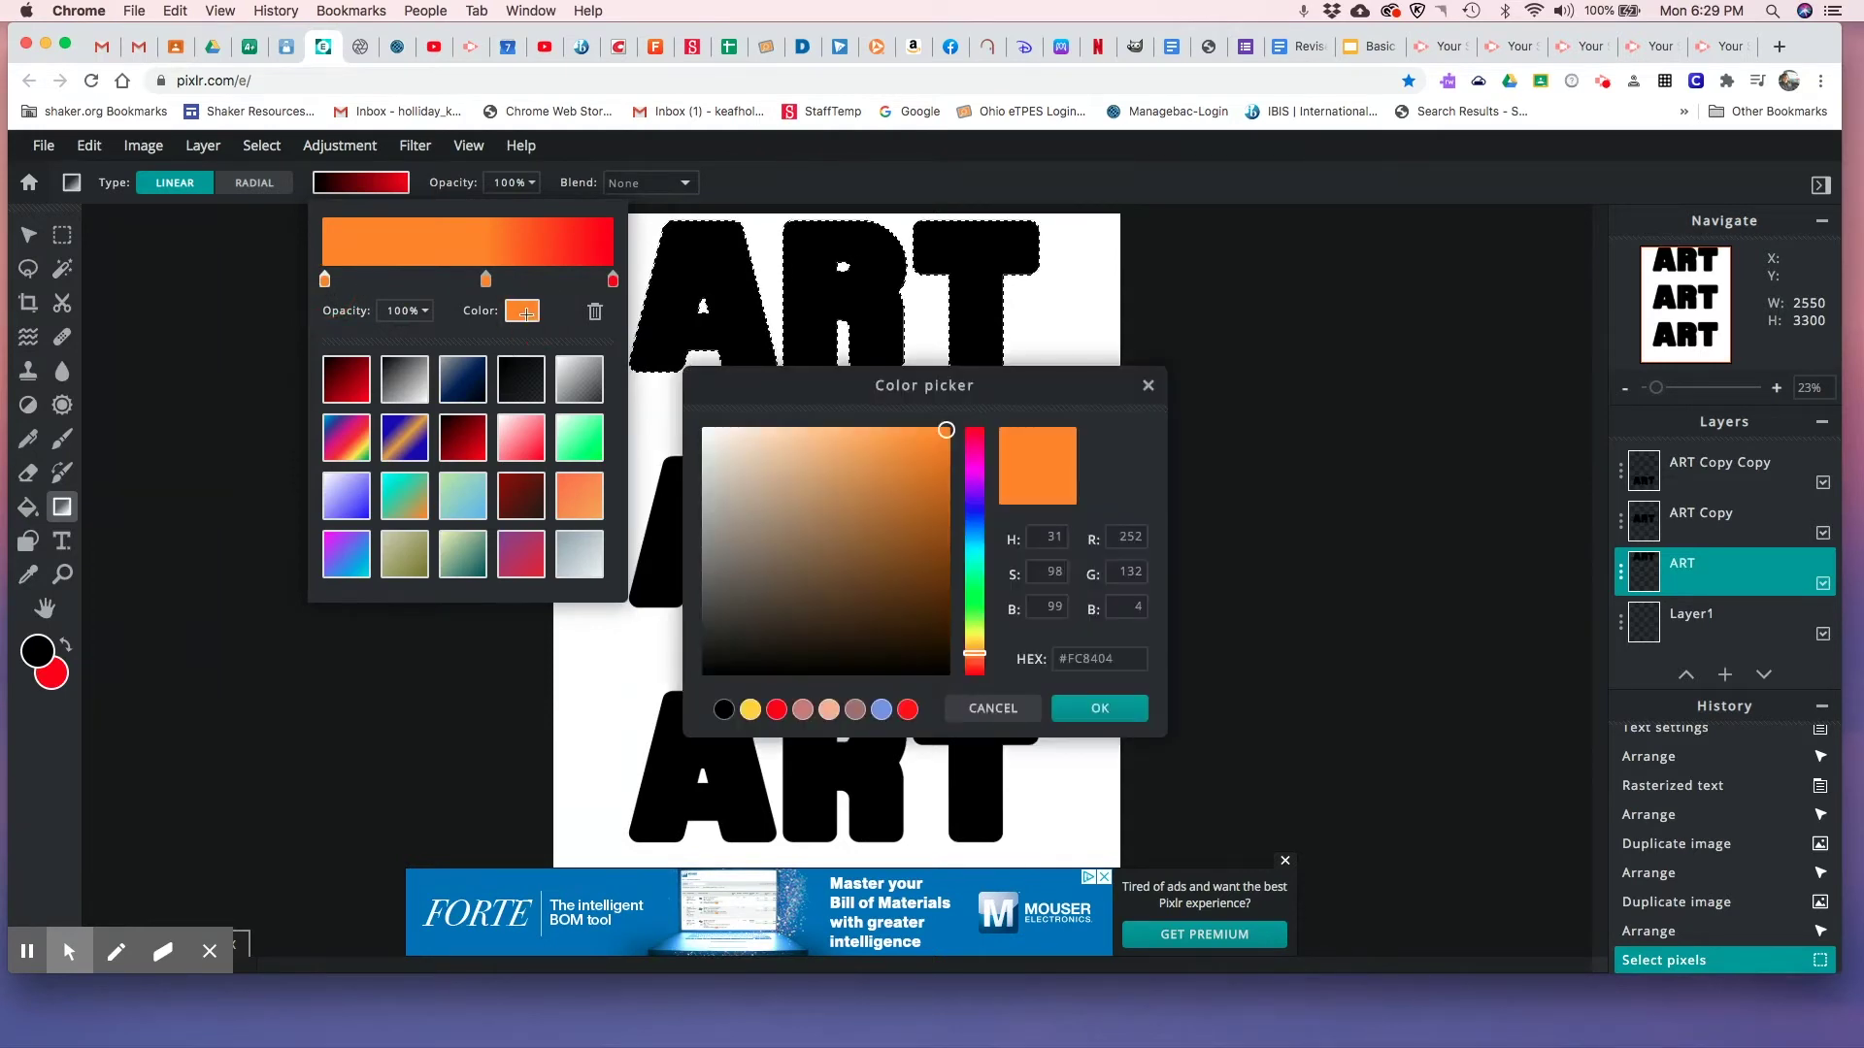
pyautogui.click(981, 652)
pyautogui.moveTo(980, 652); pyautogui.dragTo(979, 643)
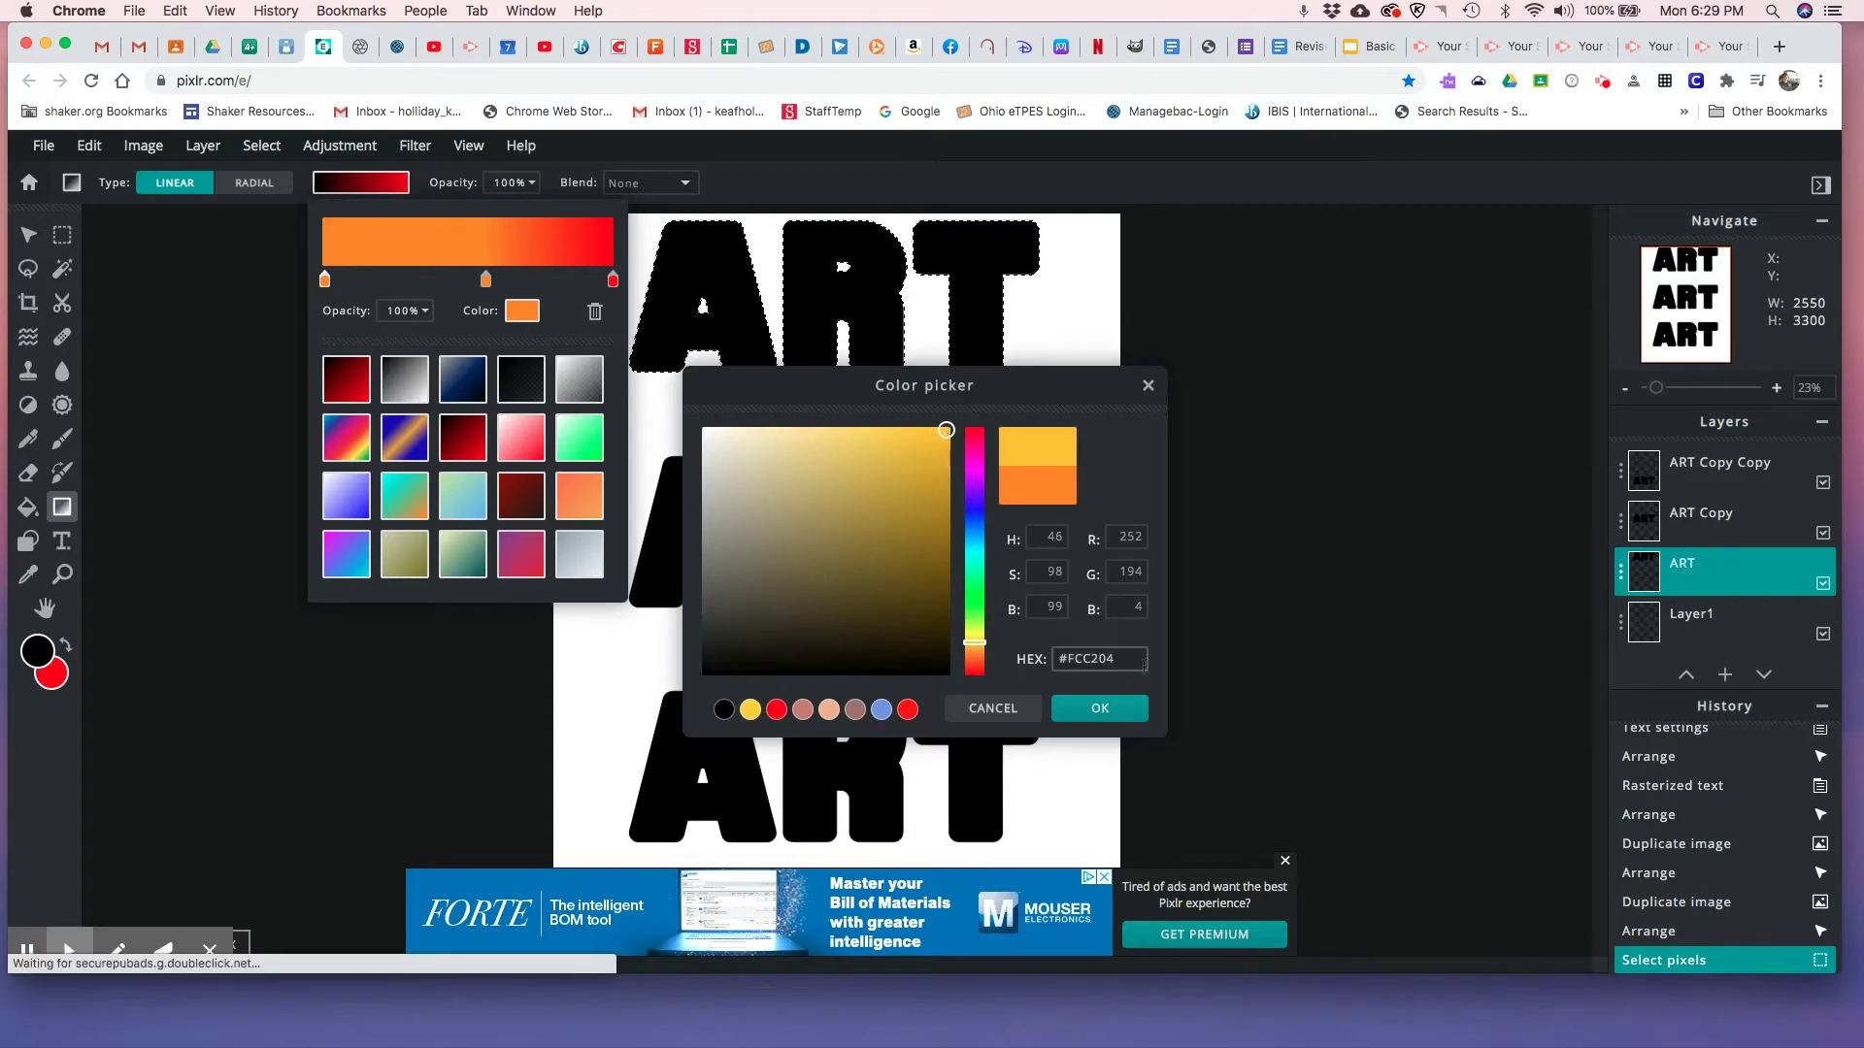
pyautogui.click(1102, 709)
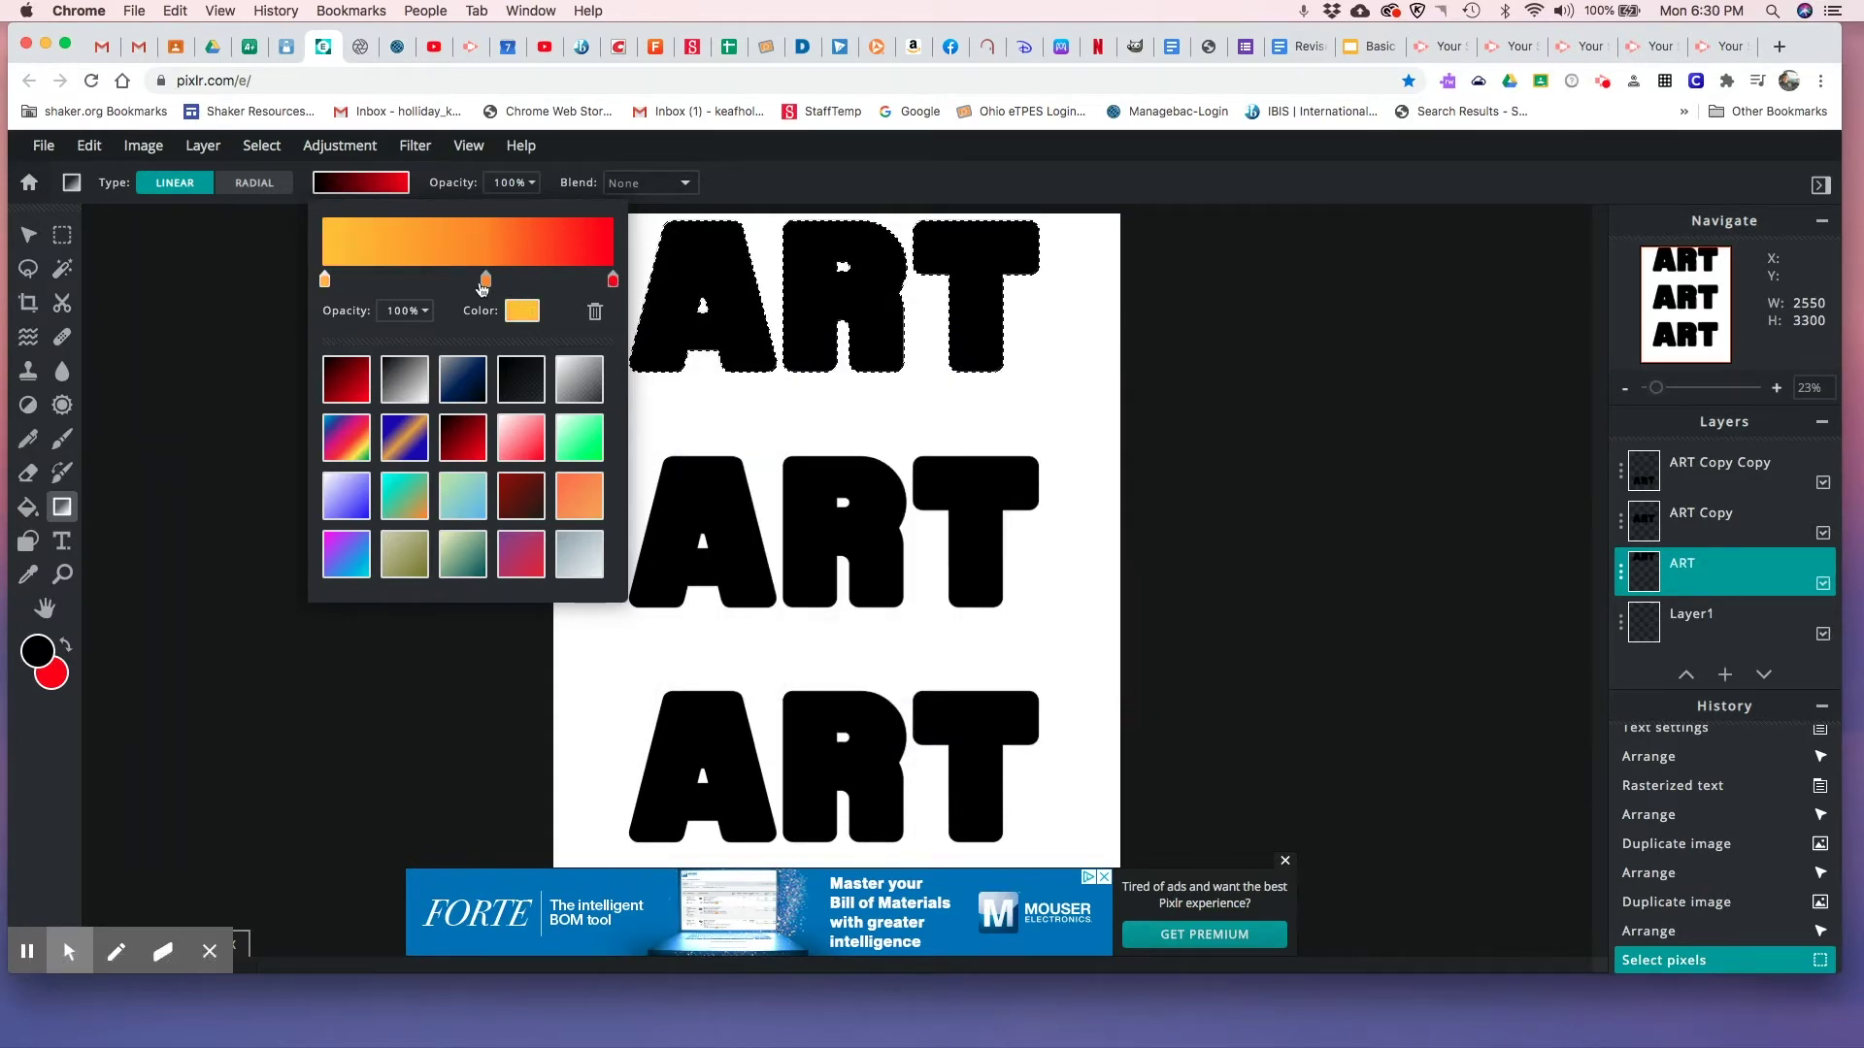
# - Move the yellow stop to about a quarter of the ramp, nudge the orange stop toward red, and add a green #68C20E stop at the start
pyautogui.moveTo(325, 280); pyautogui.dragTo(403, 286)
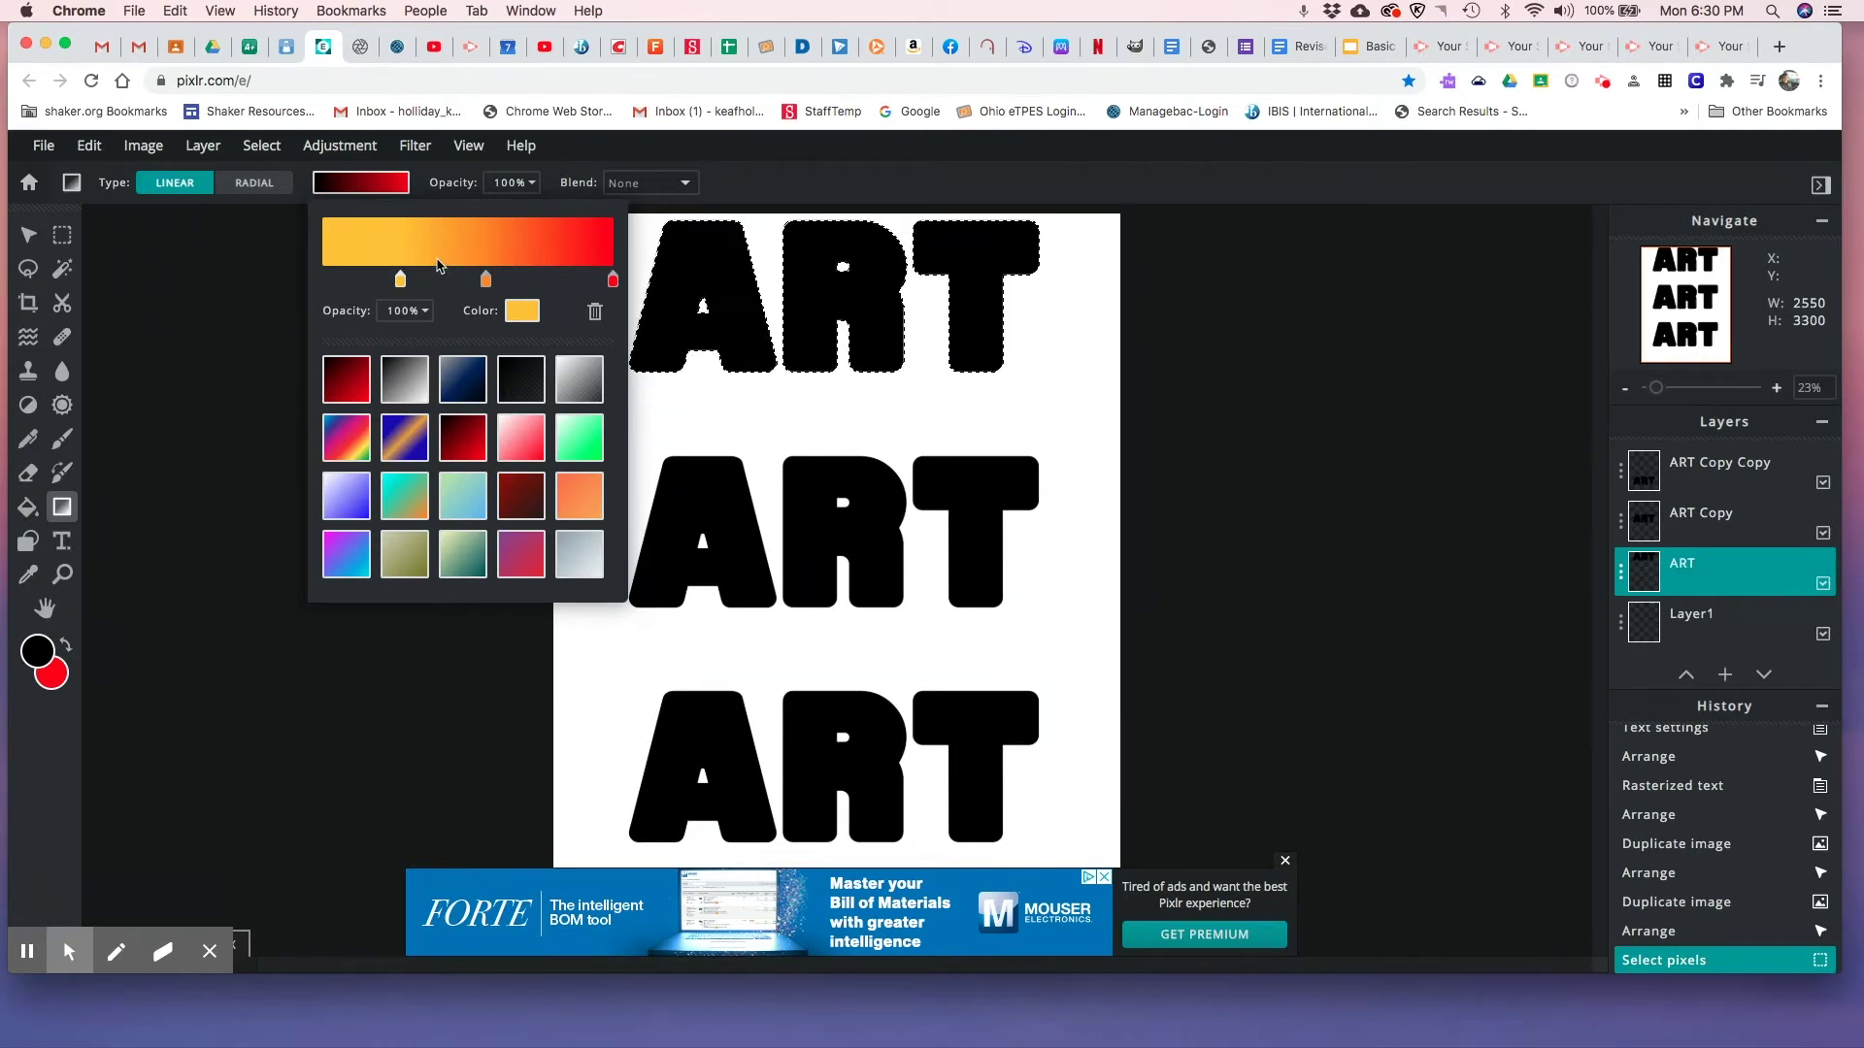
pyautogui.moveTo(485, 283); pyautogui.dragTo(326, 283)
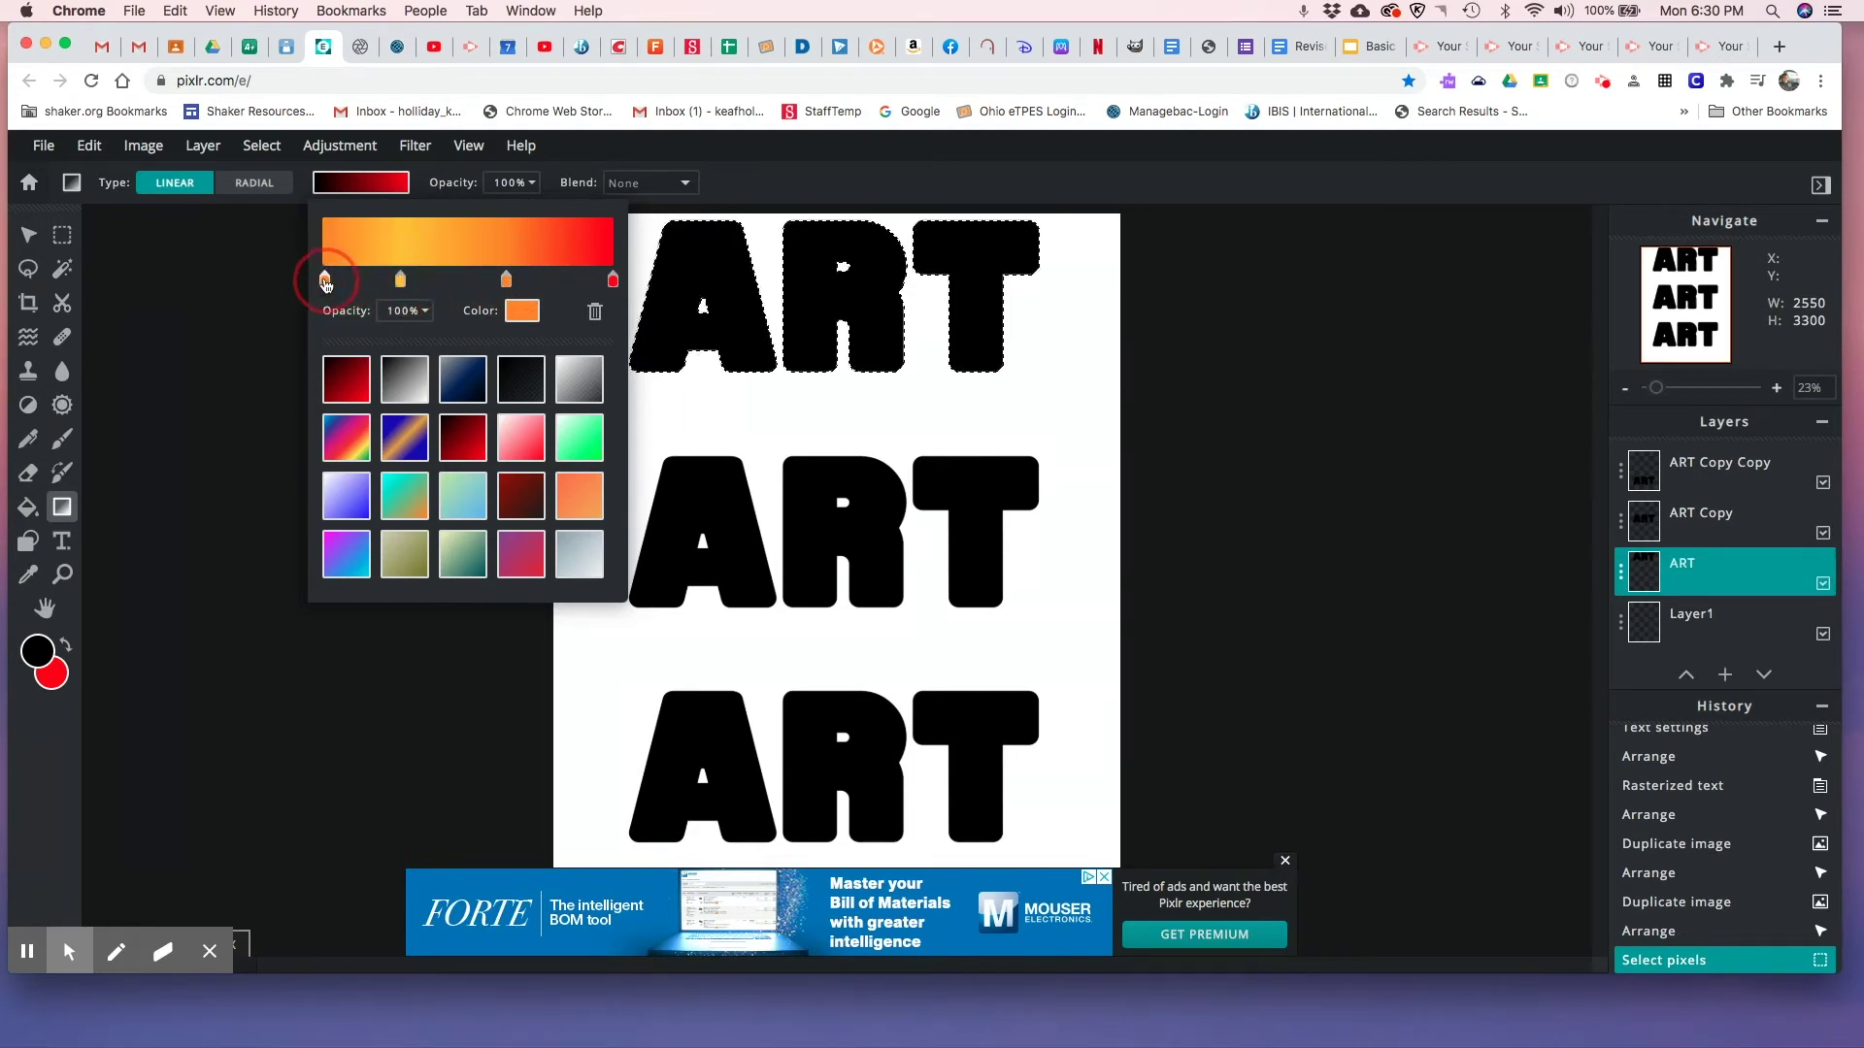
pyautogui.click(522, 311)
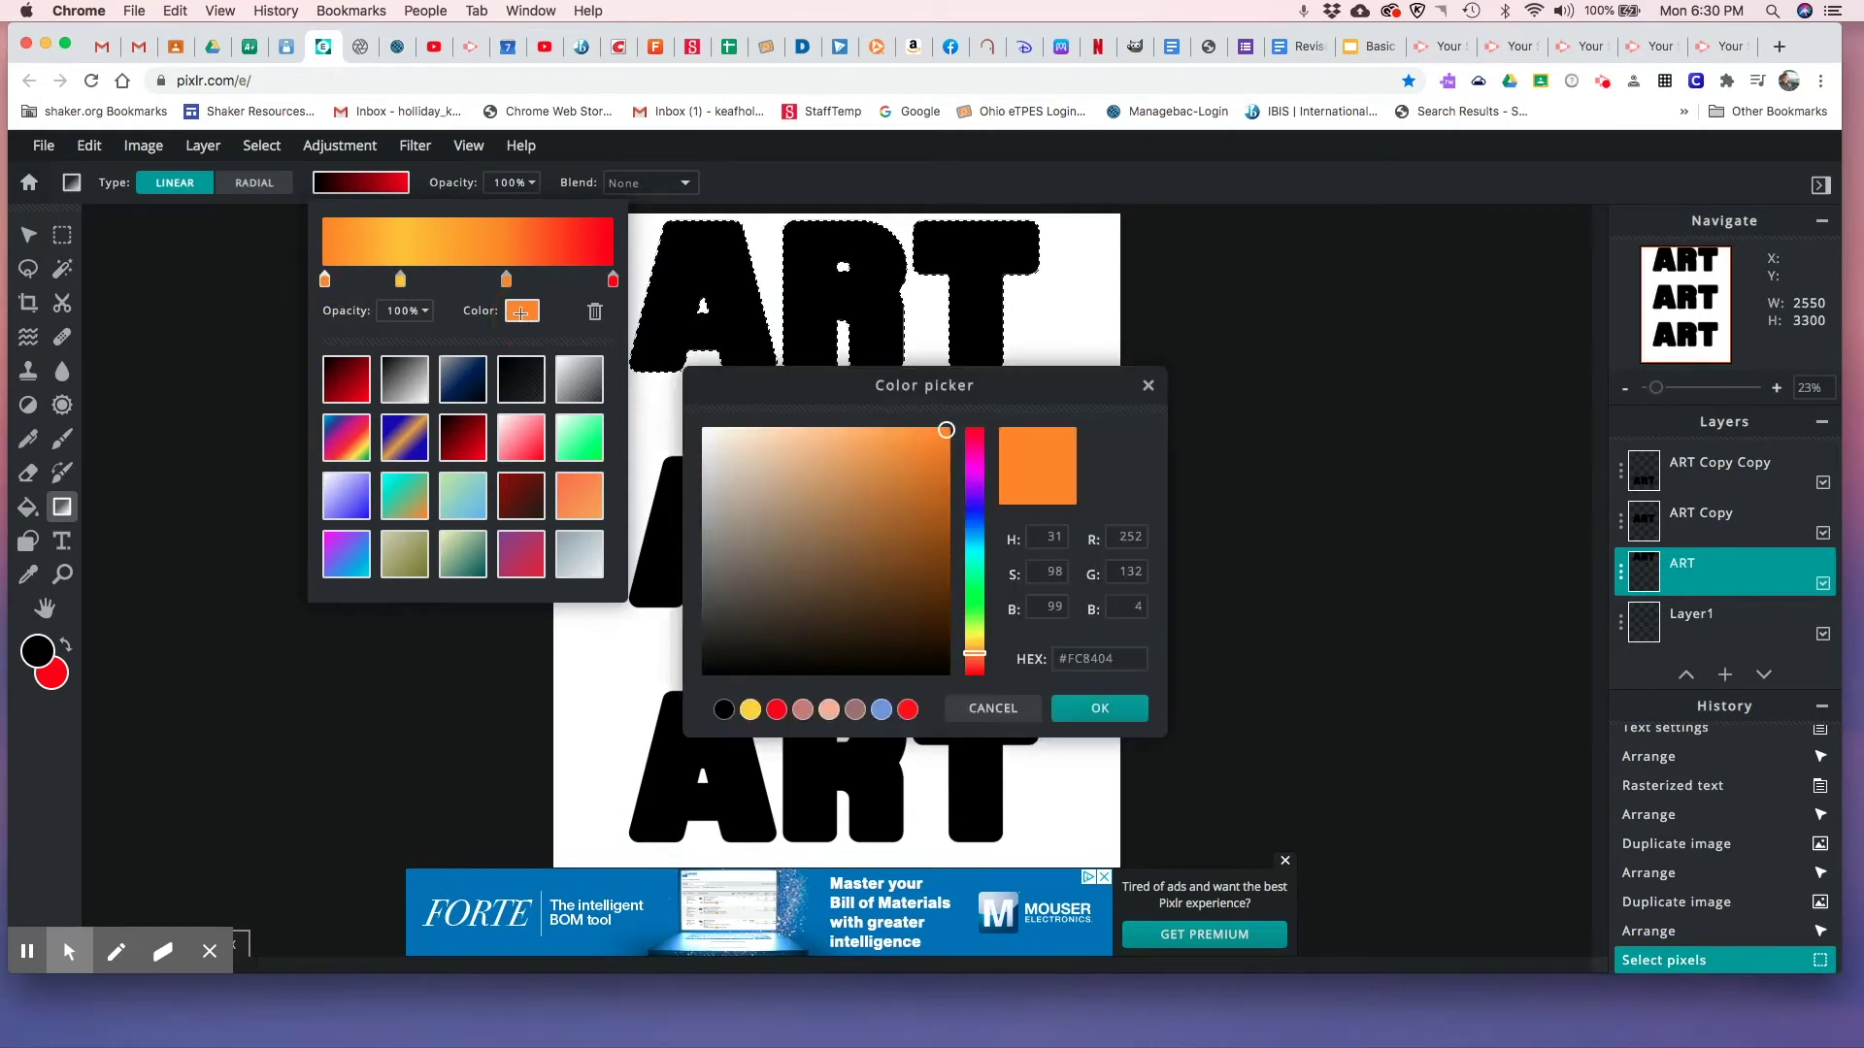
pyautogui.moveTo(975, 656); pyautogui.dragTo(976, 612)
pyautogui.moveTo(932, 459); pyautogui.dragTo(933, 487)
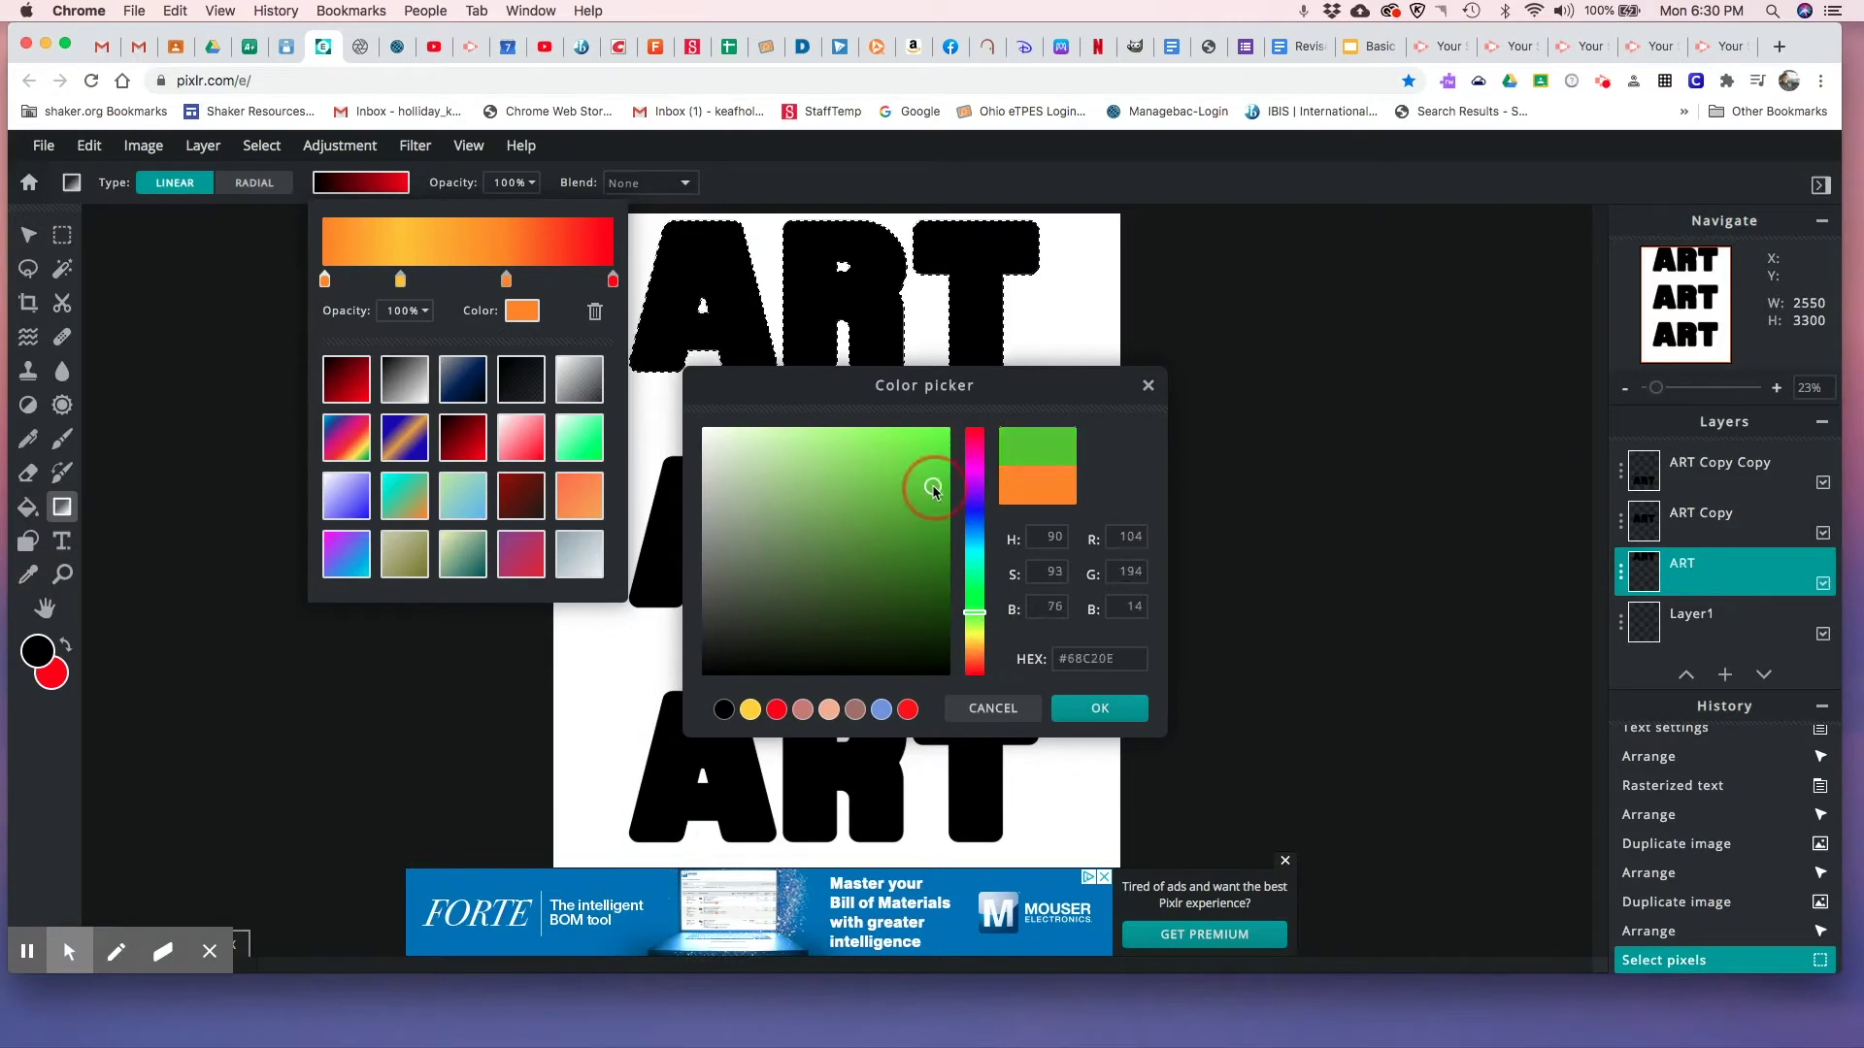
pyautogui.click(1097, 716)
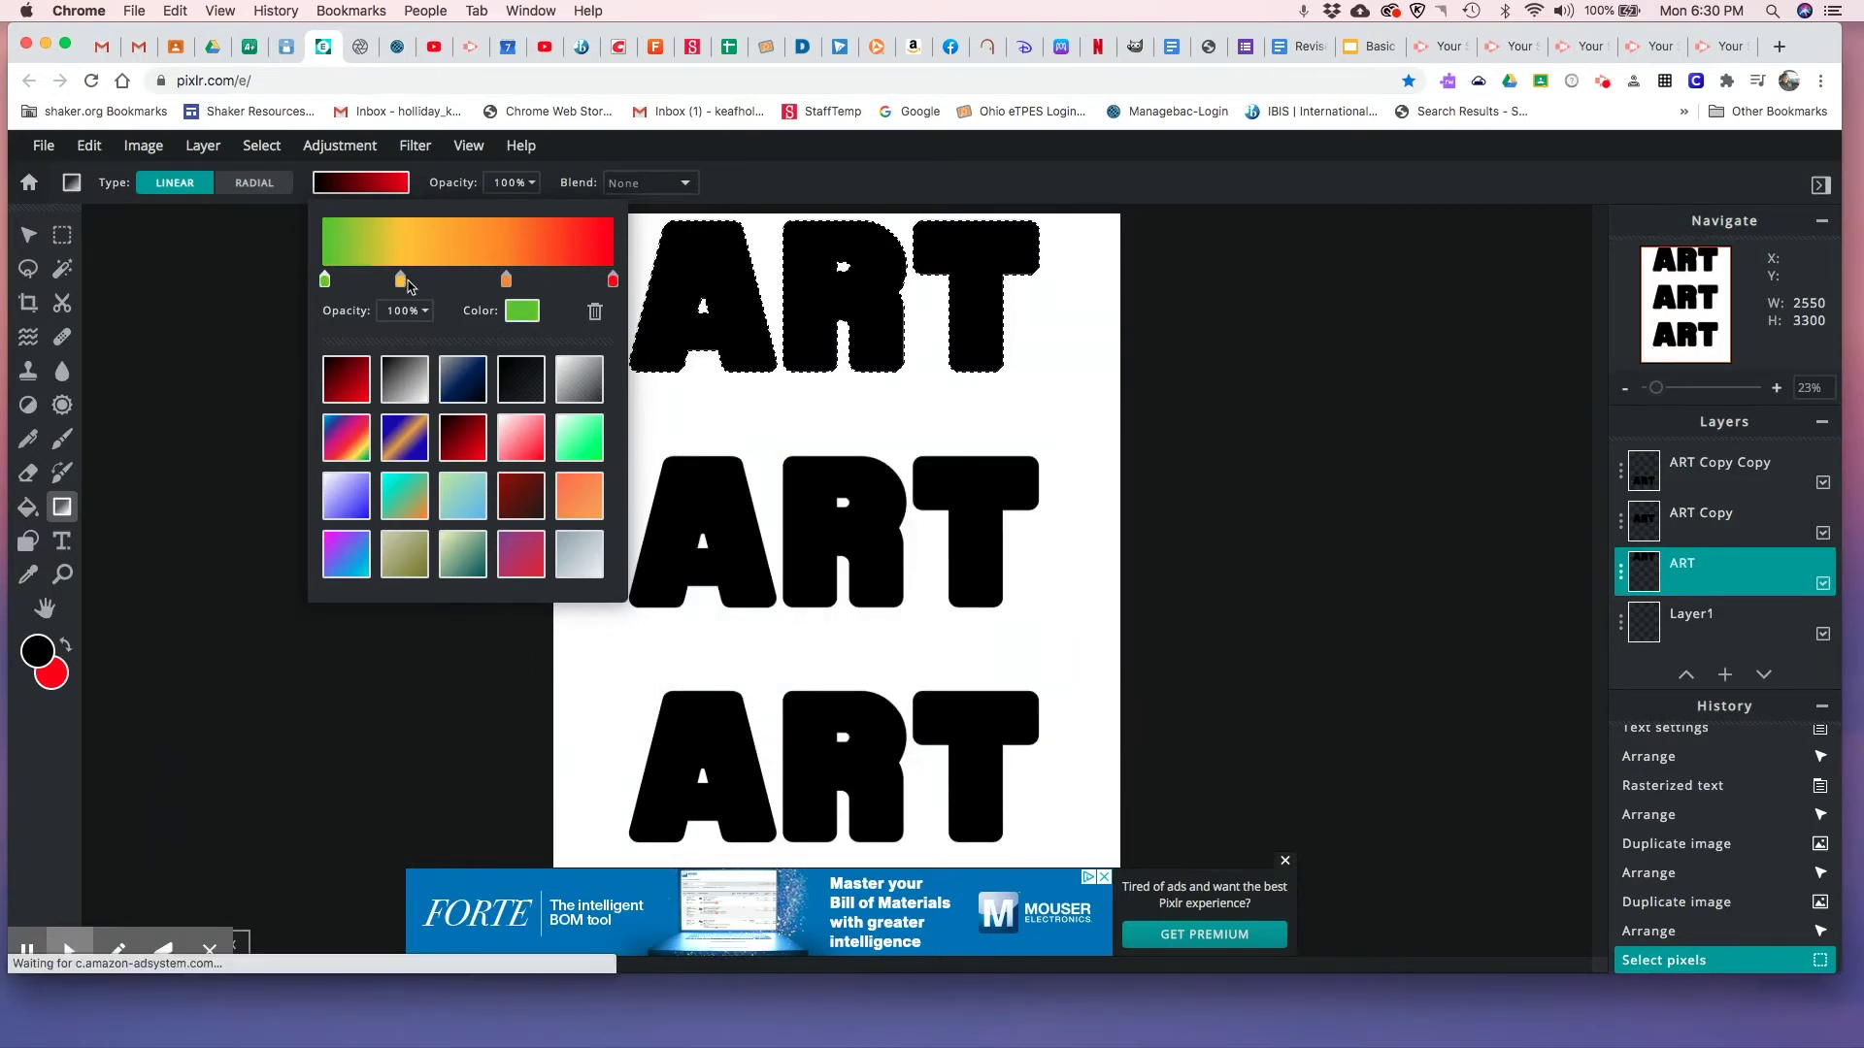
# - Shift the yellow stop slightly toward the orange stop, to about a third of the ramp
pyautogui.moveTo(406, 287); pyautogui.dragTo(423, 288)
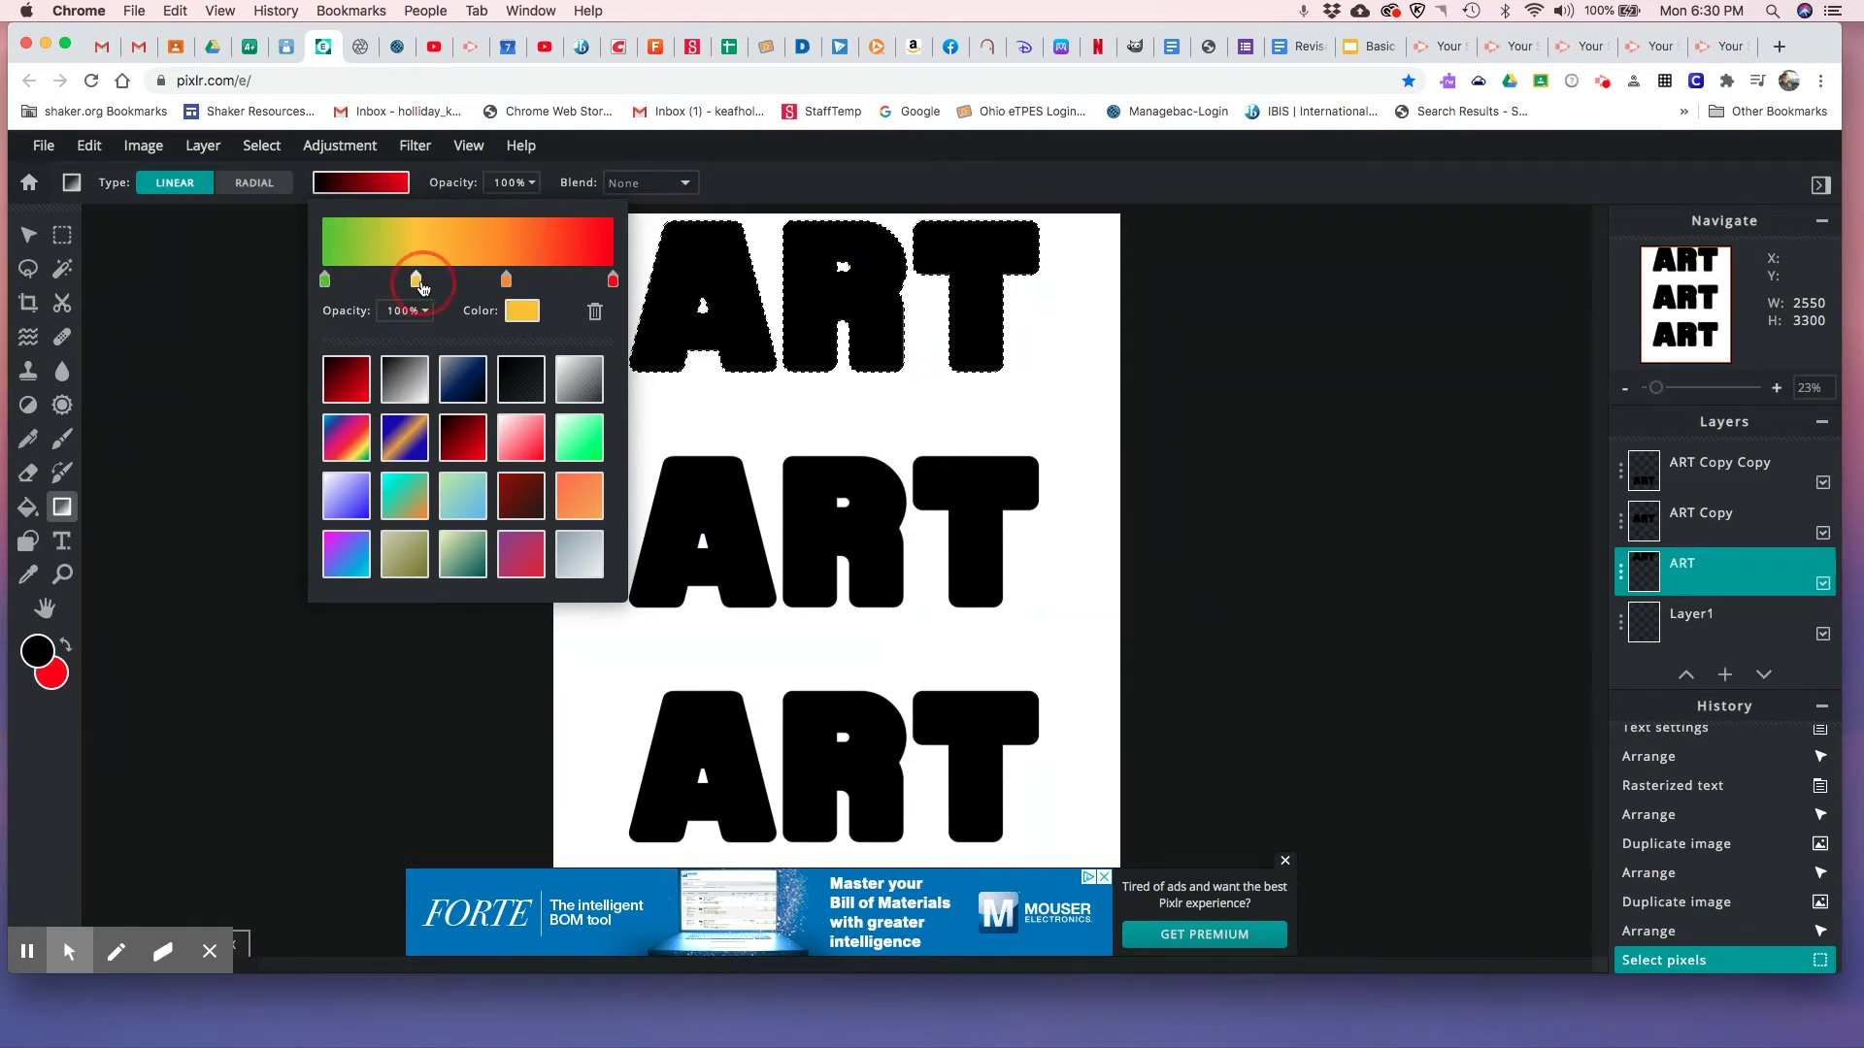
pyautogui.moveTo(423, 289); pyautogui.dragTo(421, 287)
pyautogui.click(326, 289)
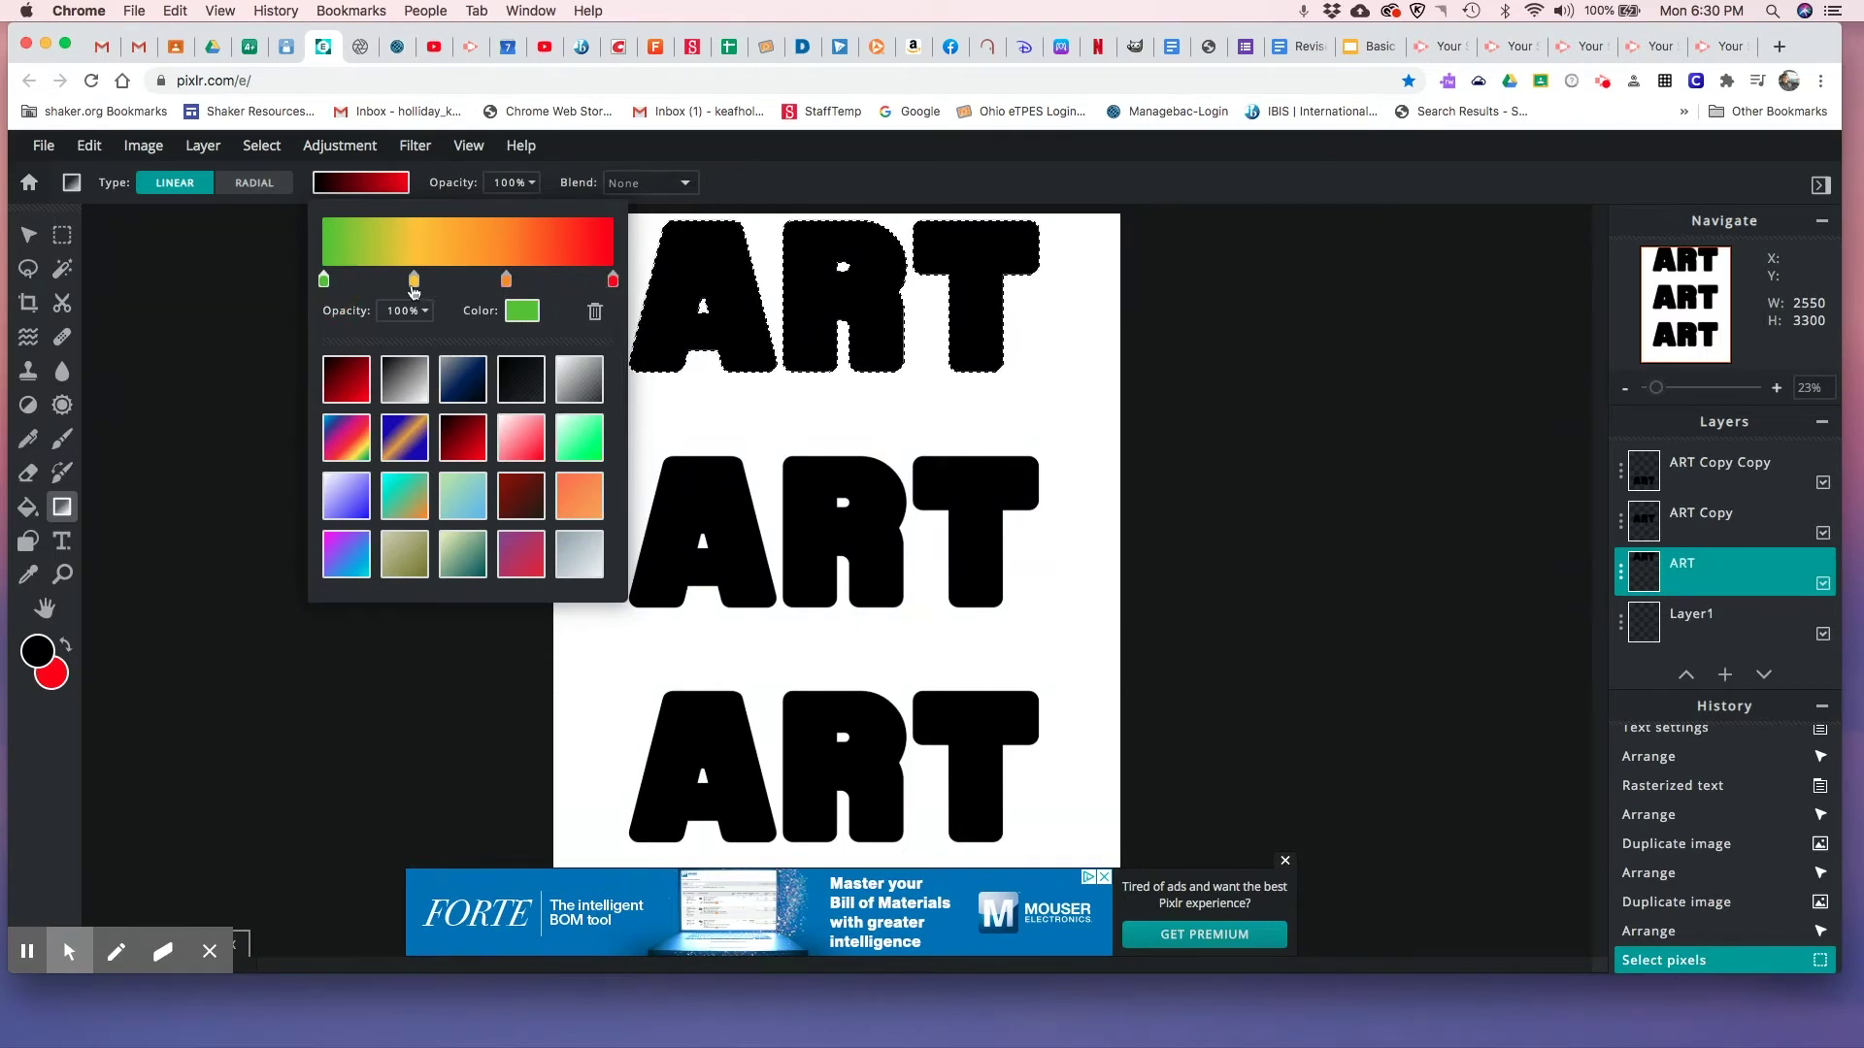
# - Fill the uppermost ART word with the gradient running diagonally from green at its upper right to red at its lower left, and deselect it
pyautogui.click(221, 419)
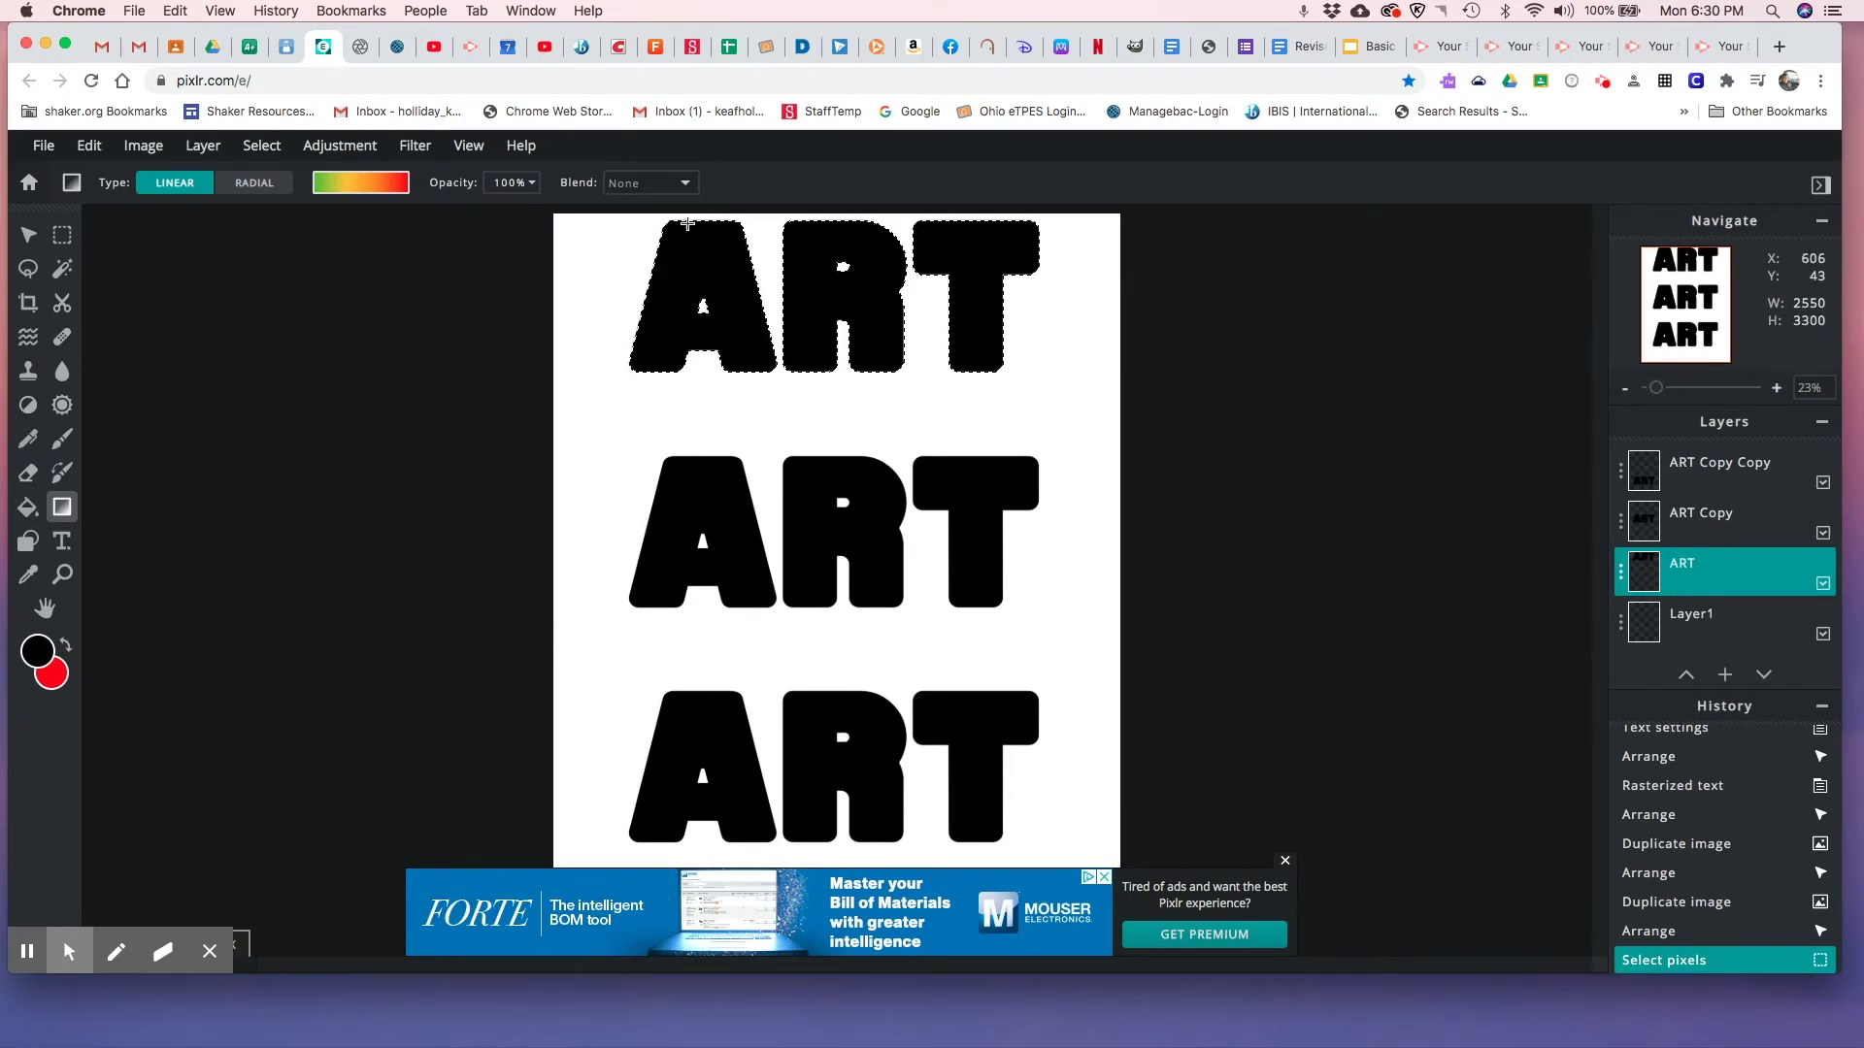
pyautogui.moveTo(665, 223); pyautogui.dragTo(1015, 373)
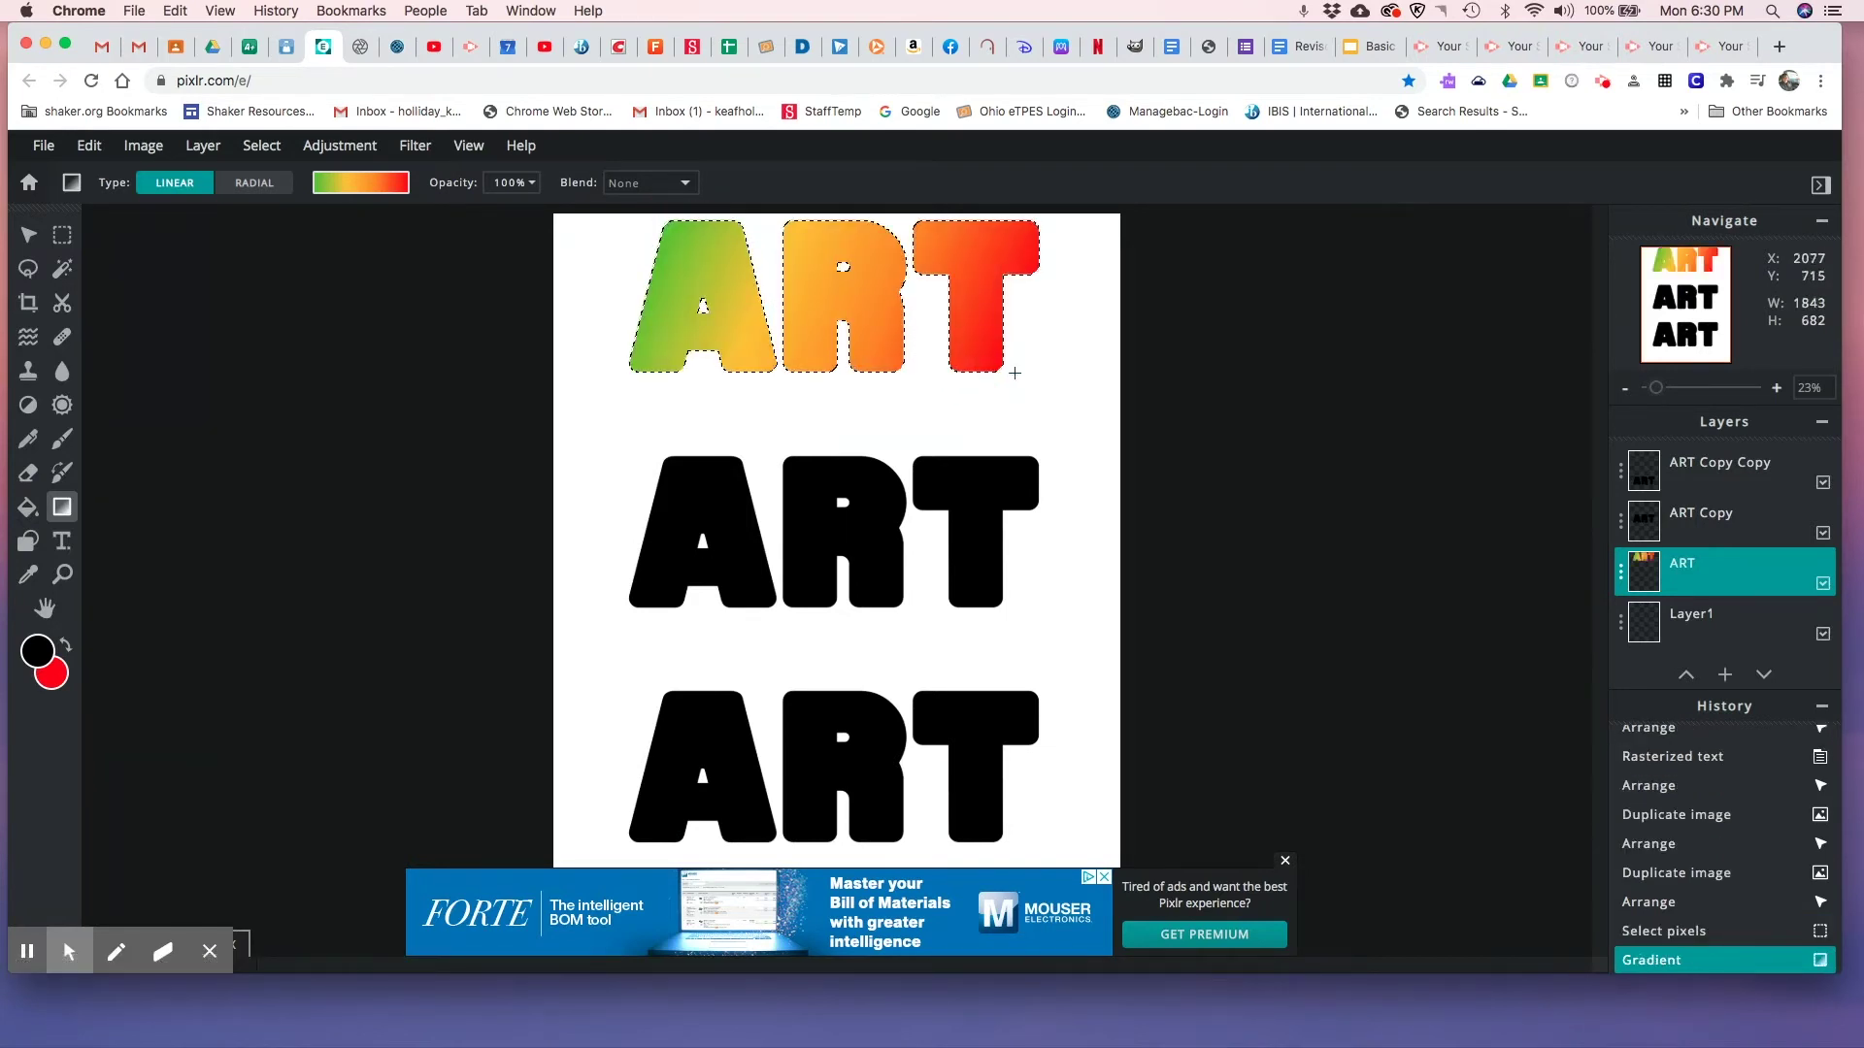
pyautogui.moveTo(1037, 223); pyautogui.dragTo(591, 376)
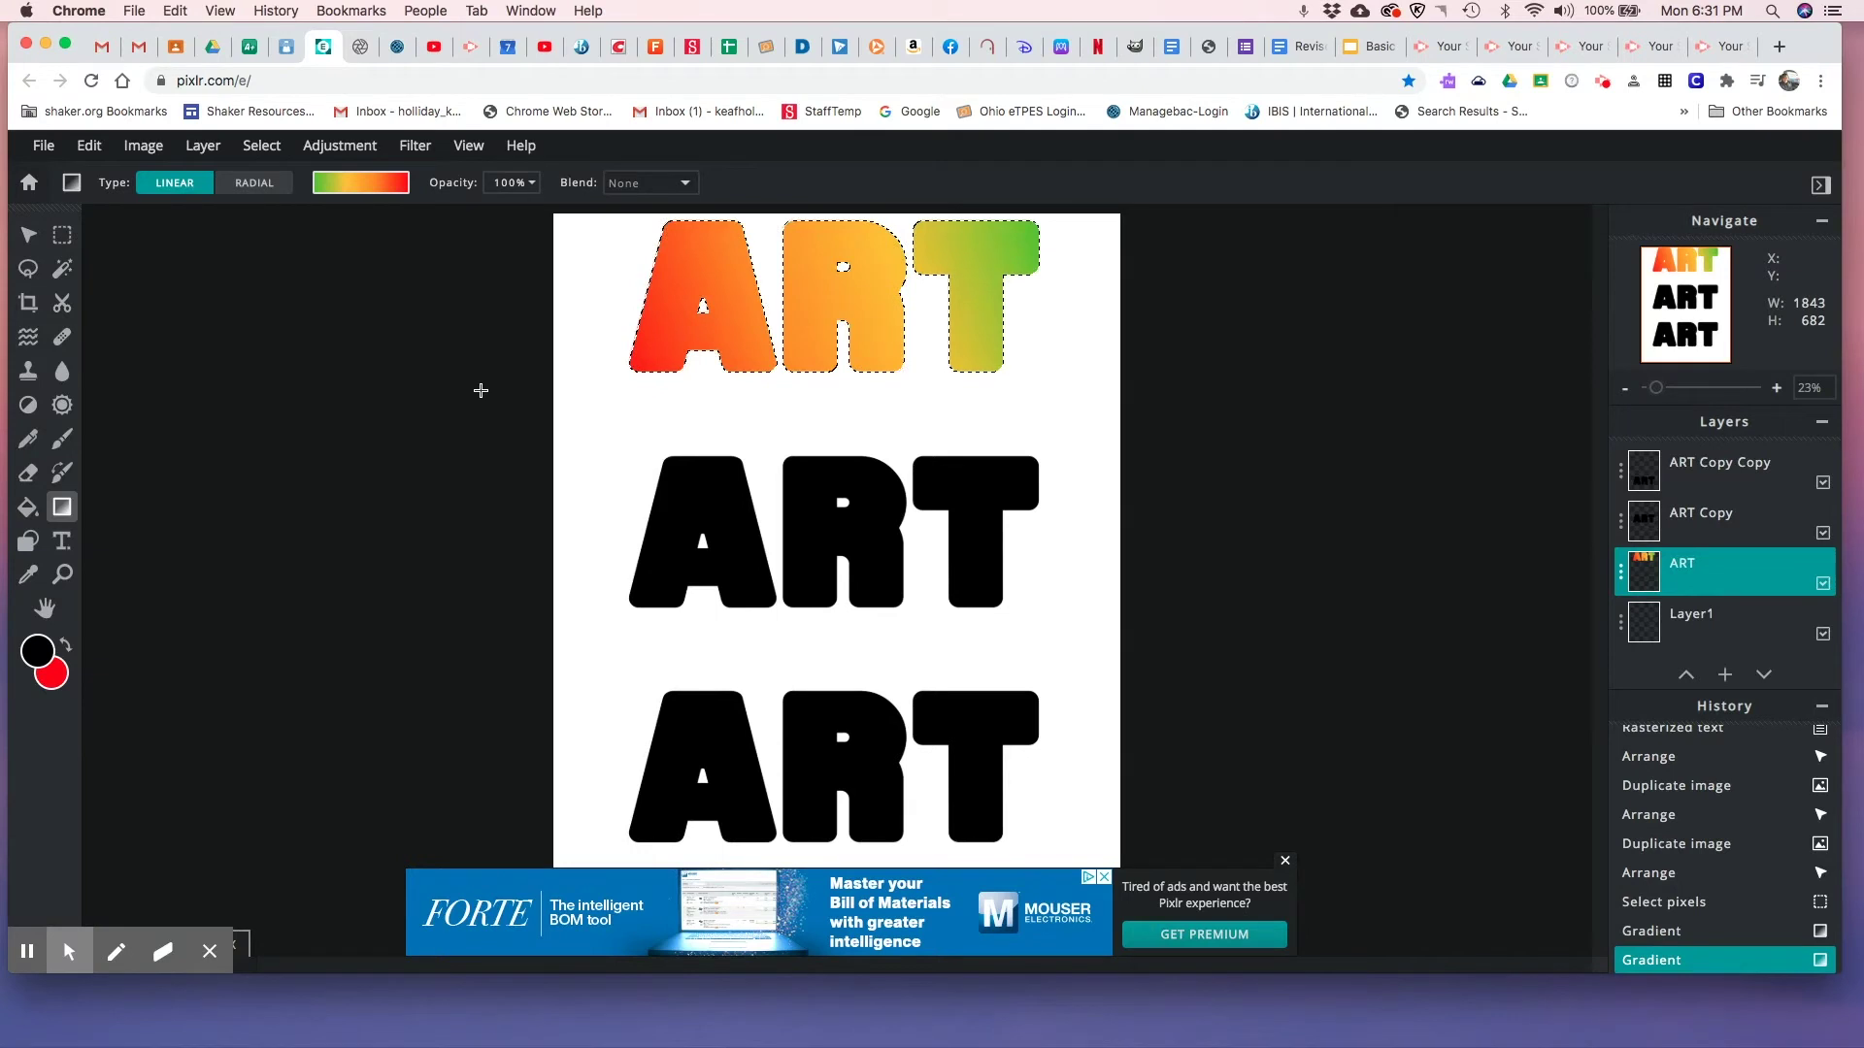
pyautogui.press('super+d')
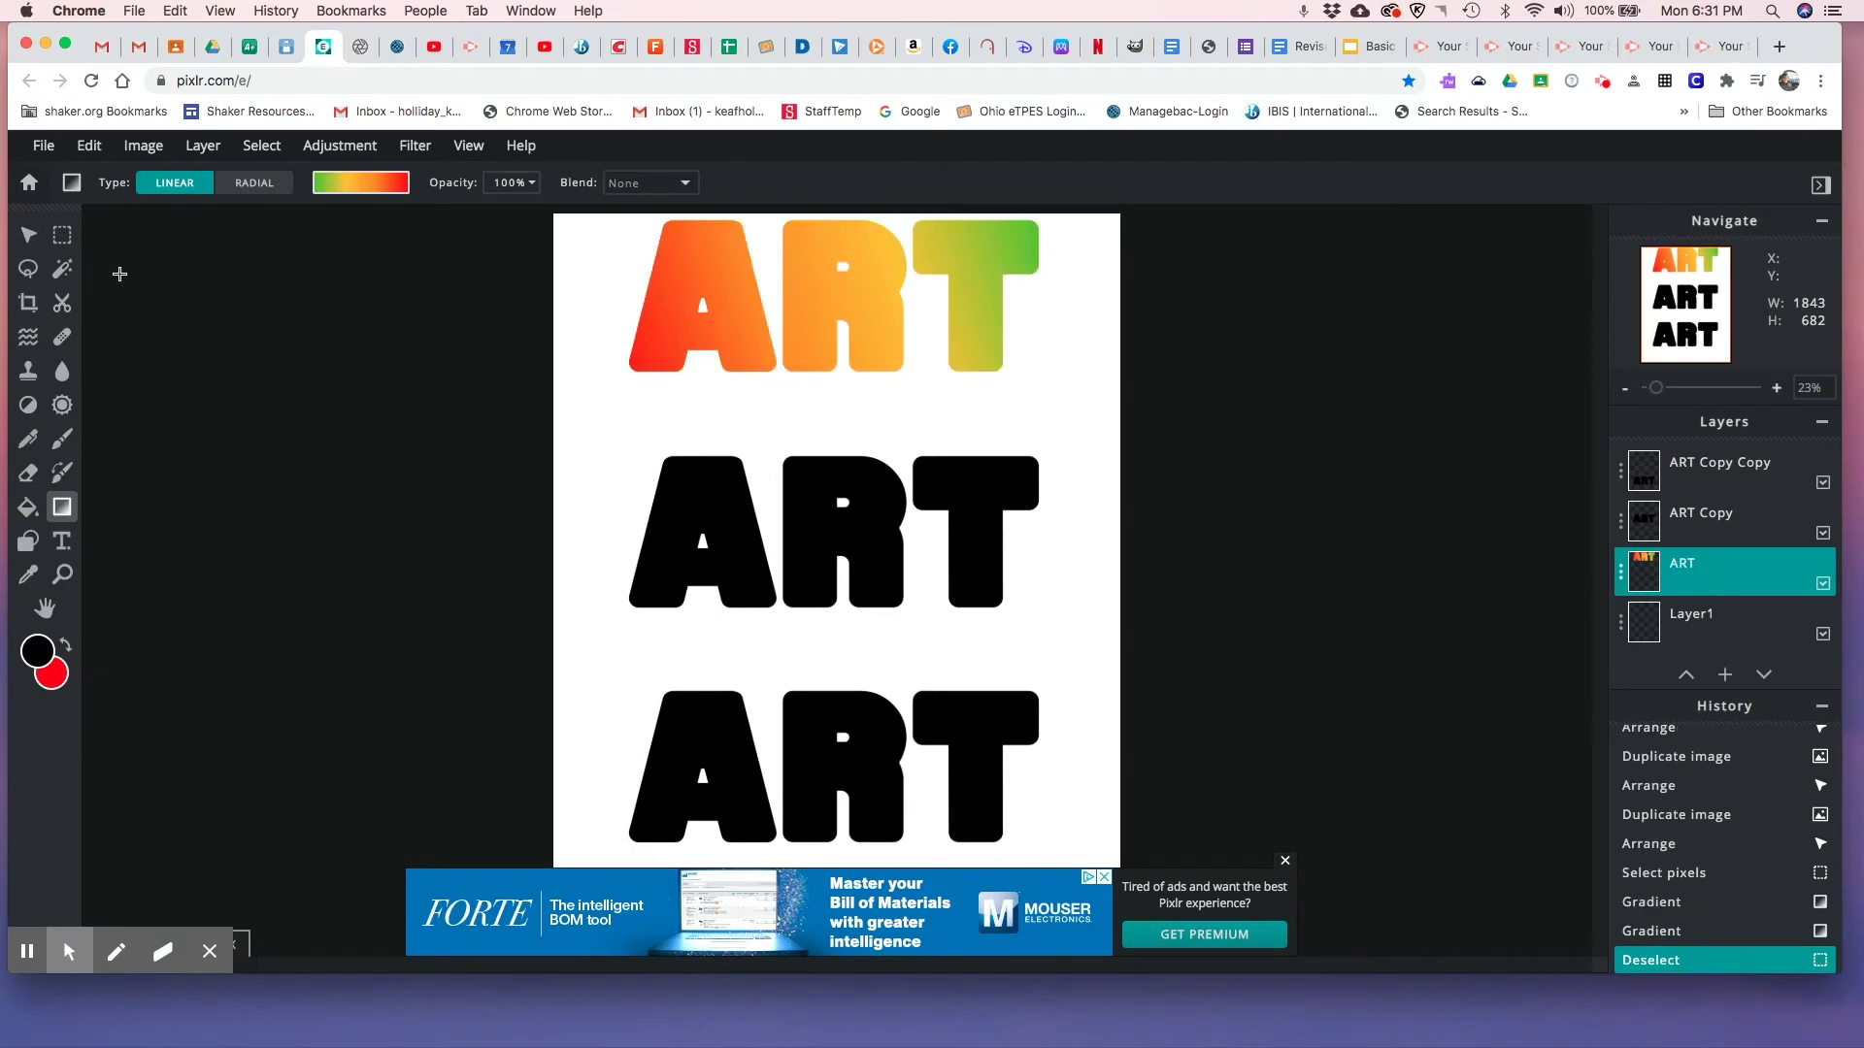
# - Select the pixels of the middle ART word on its layer
pyautogui.click(28, 234)
pyautogui.click(726, 553)
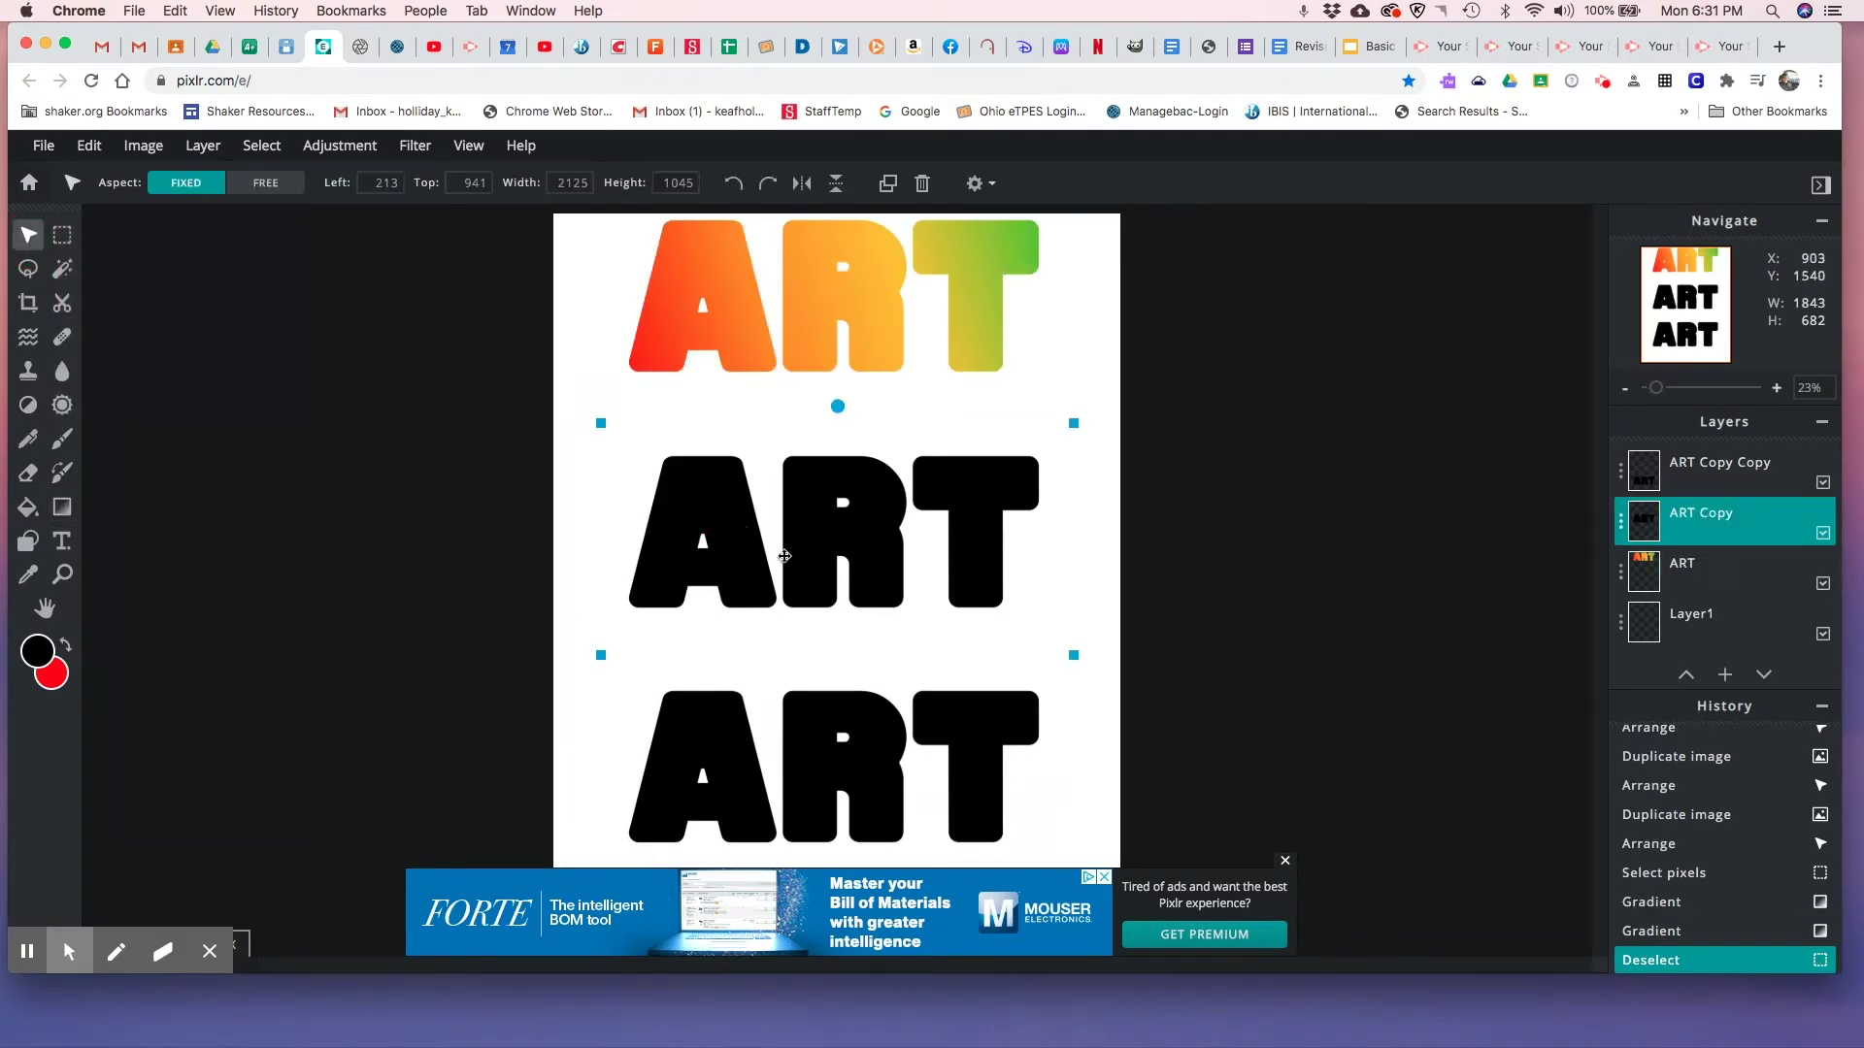
pyautogui.click(264, 151)
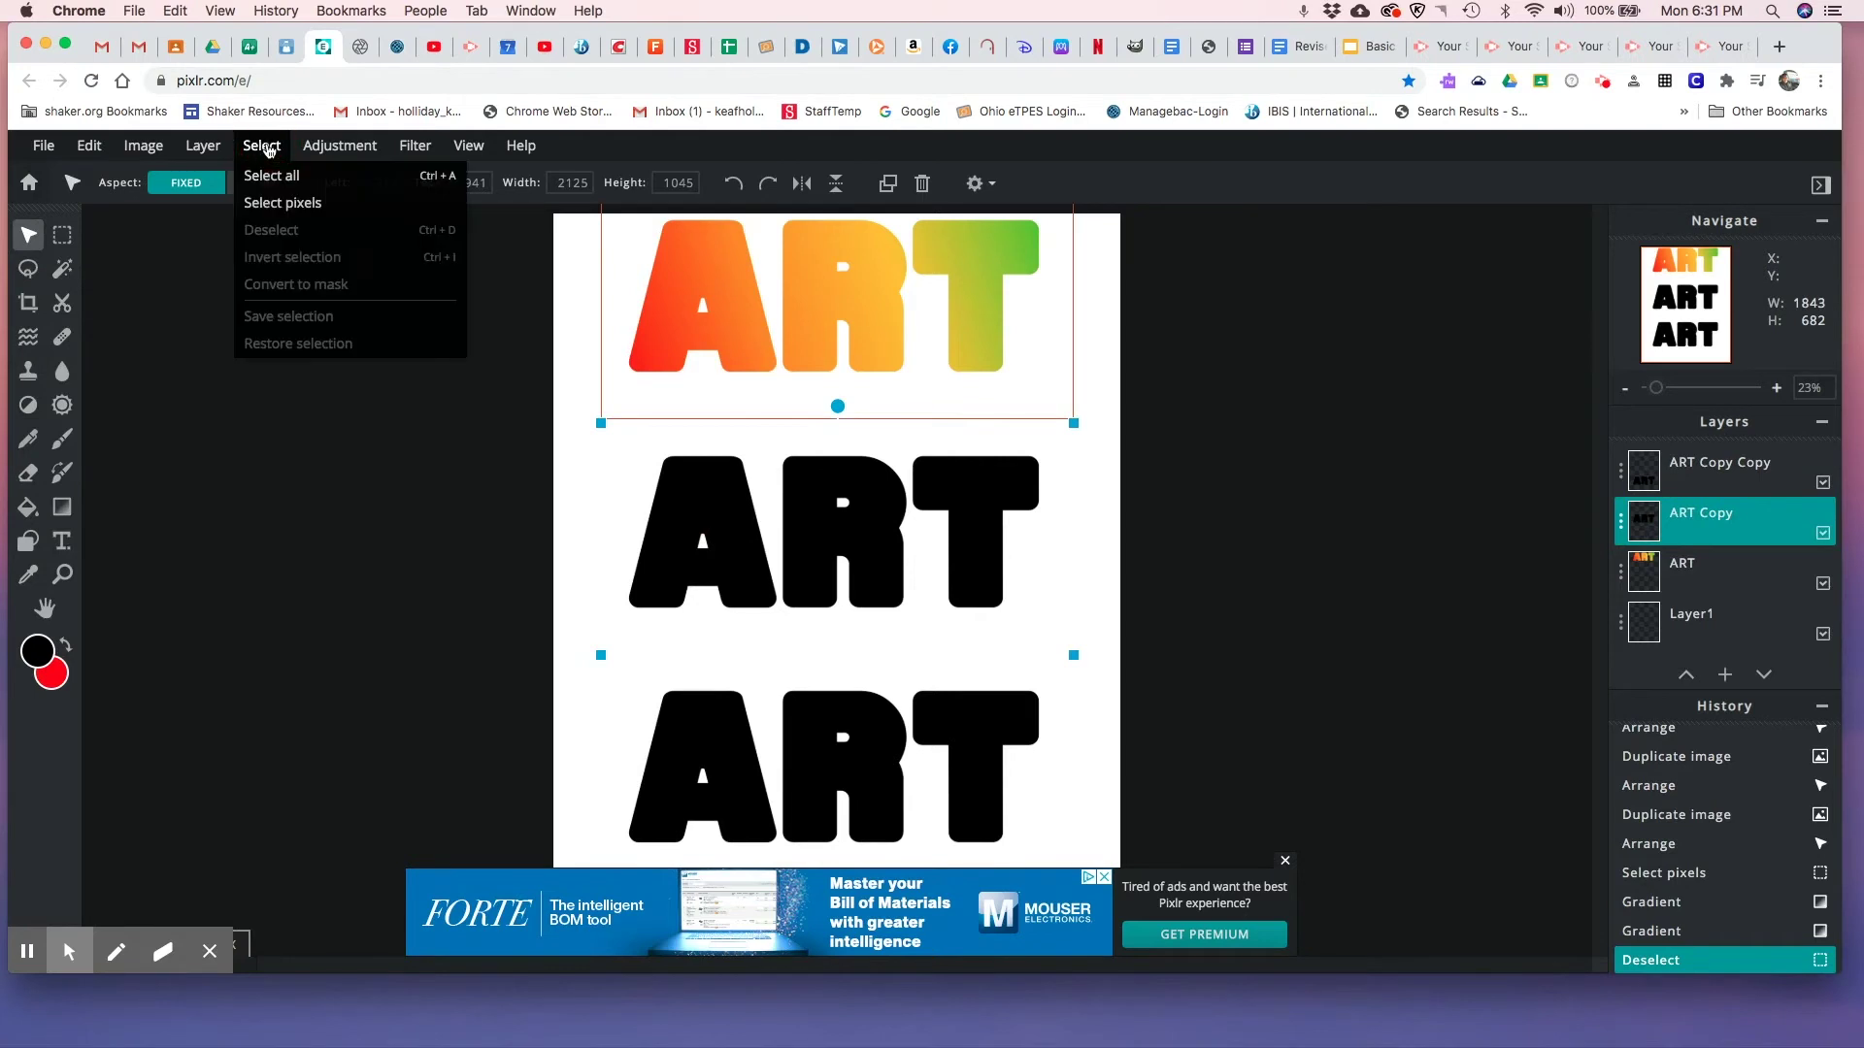
pyautogui.click(307, 206)
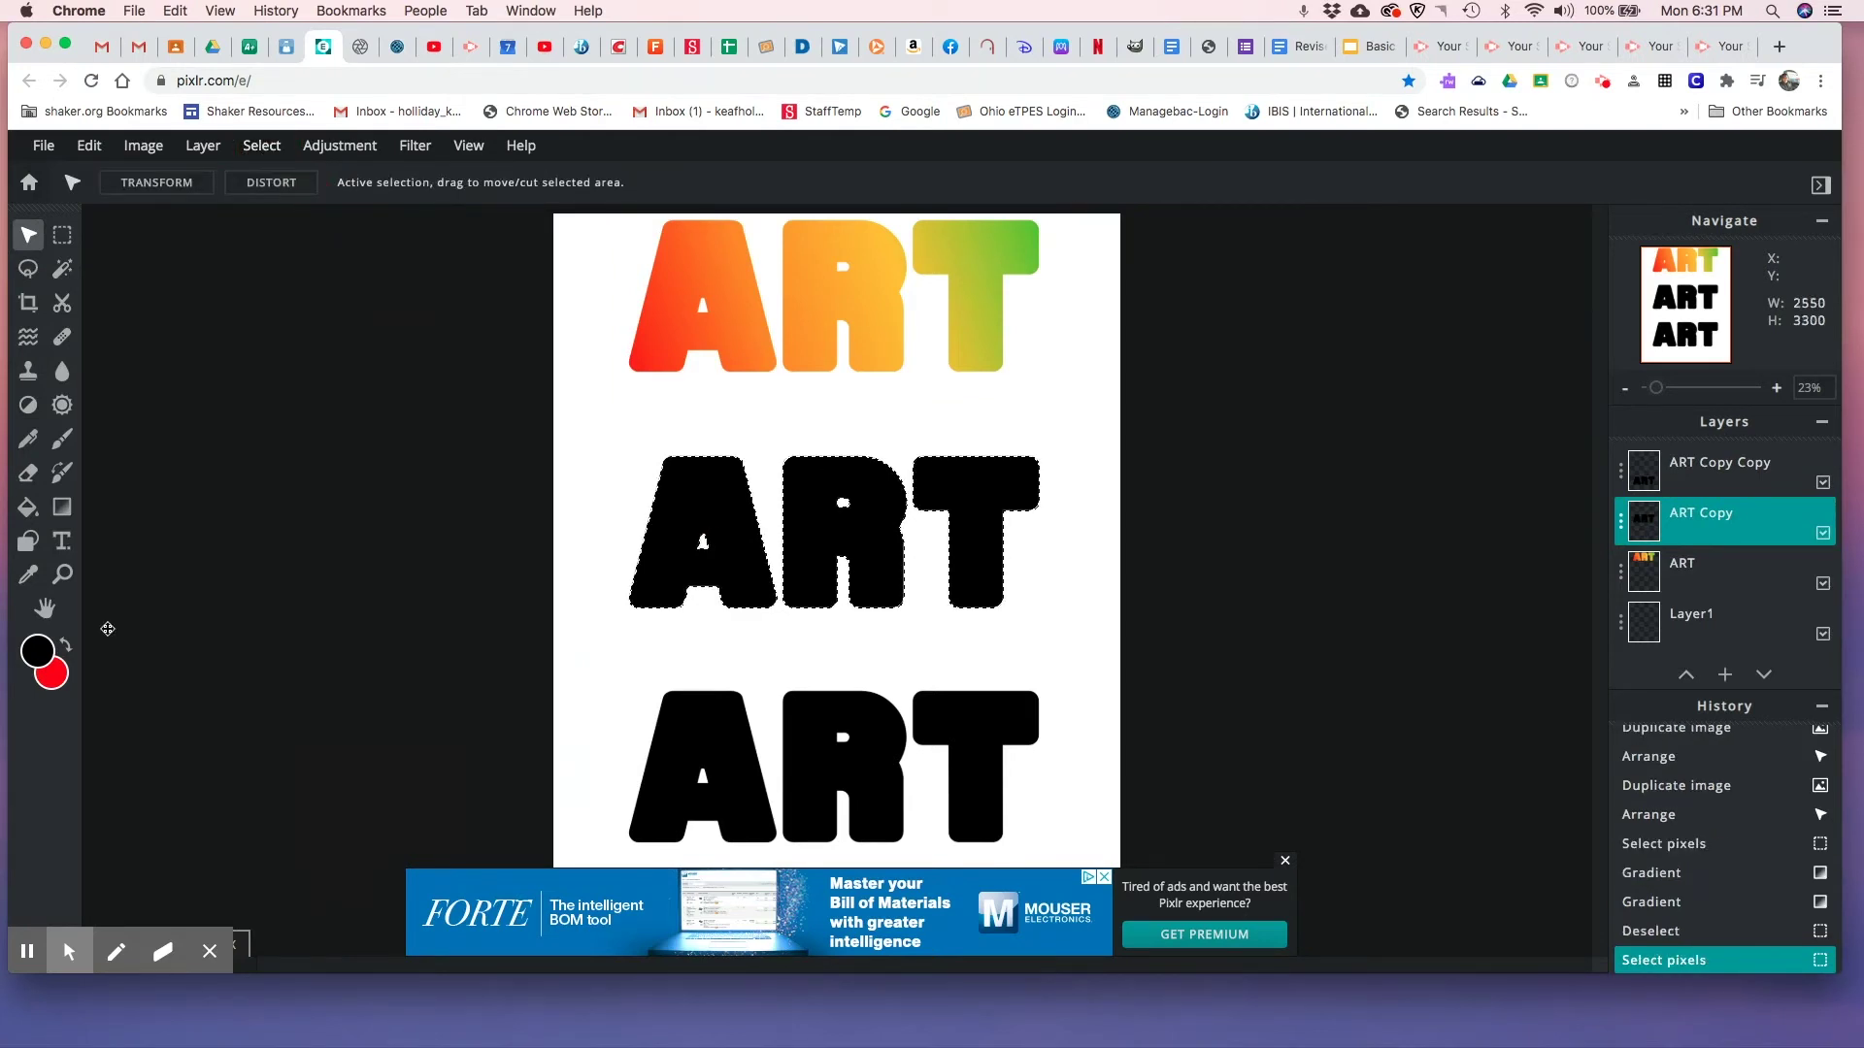
# - For a linear gradient on the middle word, move the red color stop to about the middle of the ramp
pyautogui.click(62, 508)
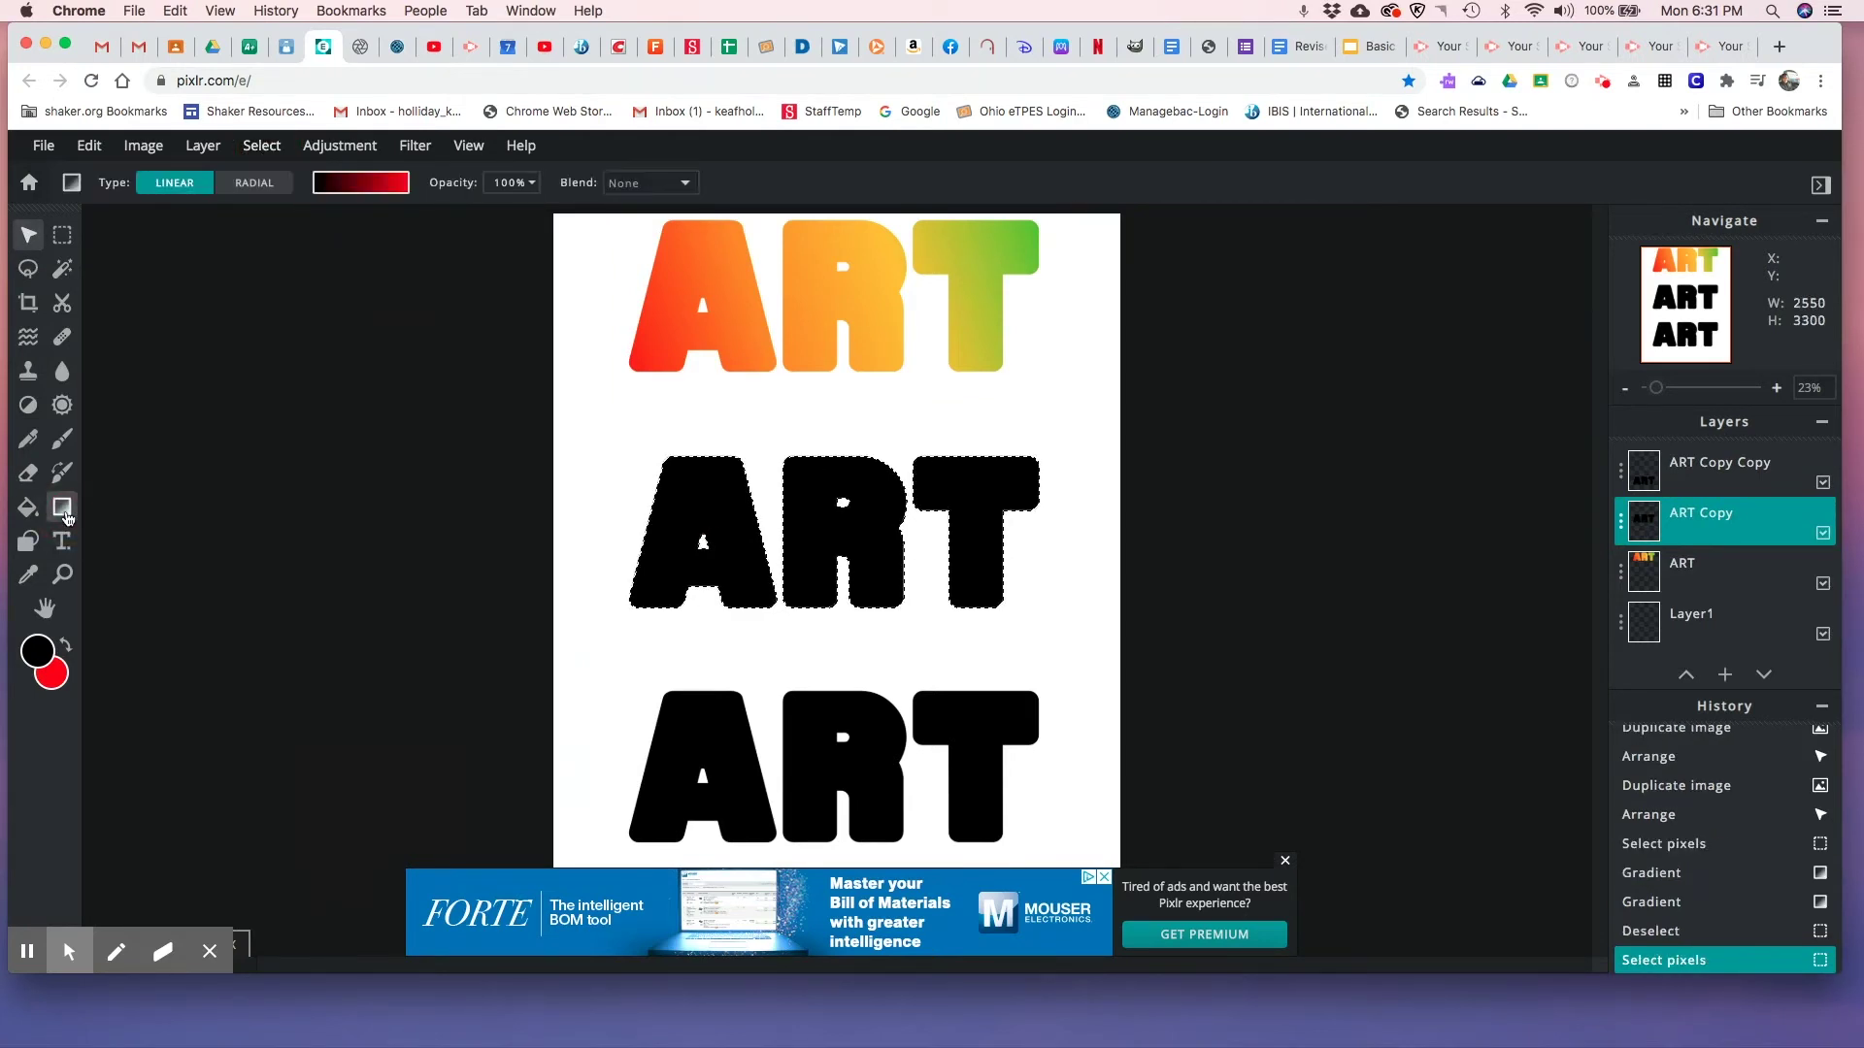
pyautogui.click(373, 187)
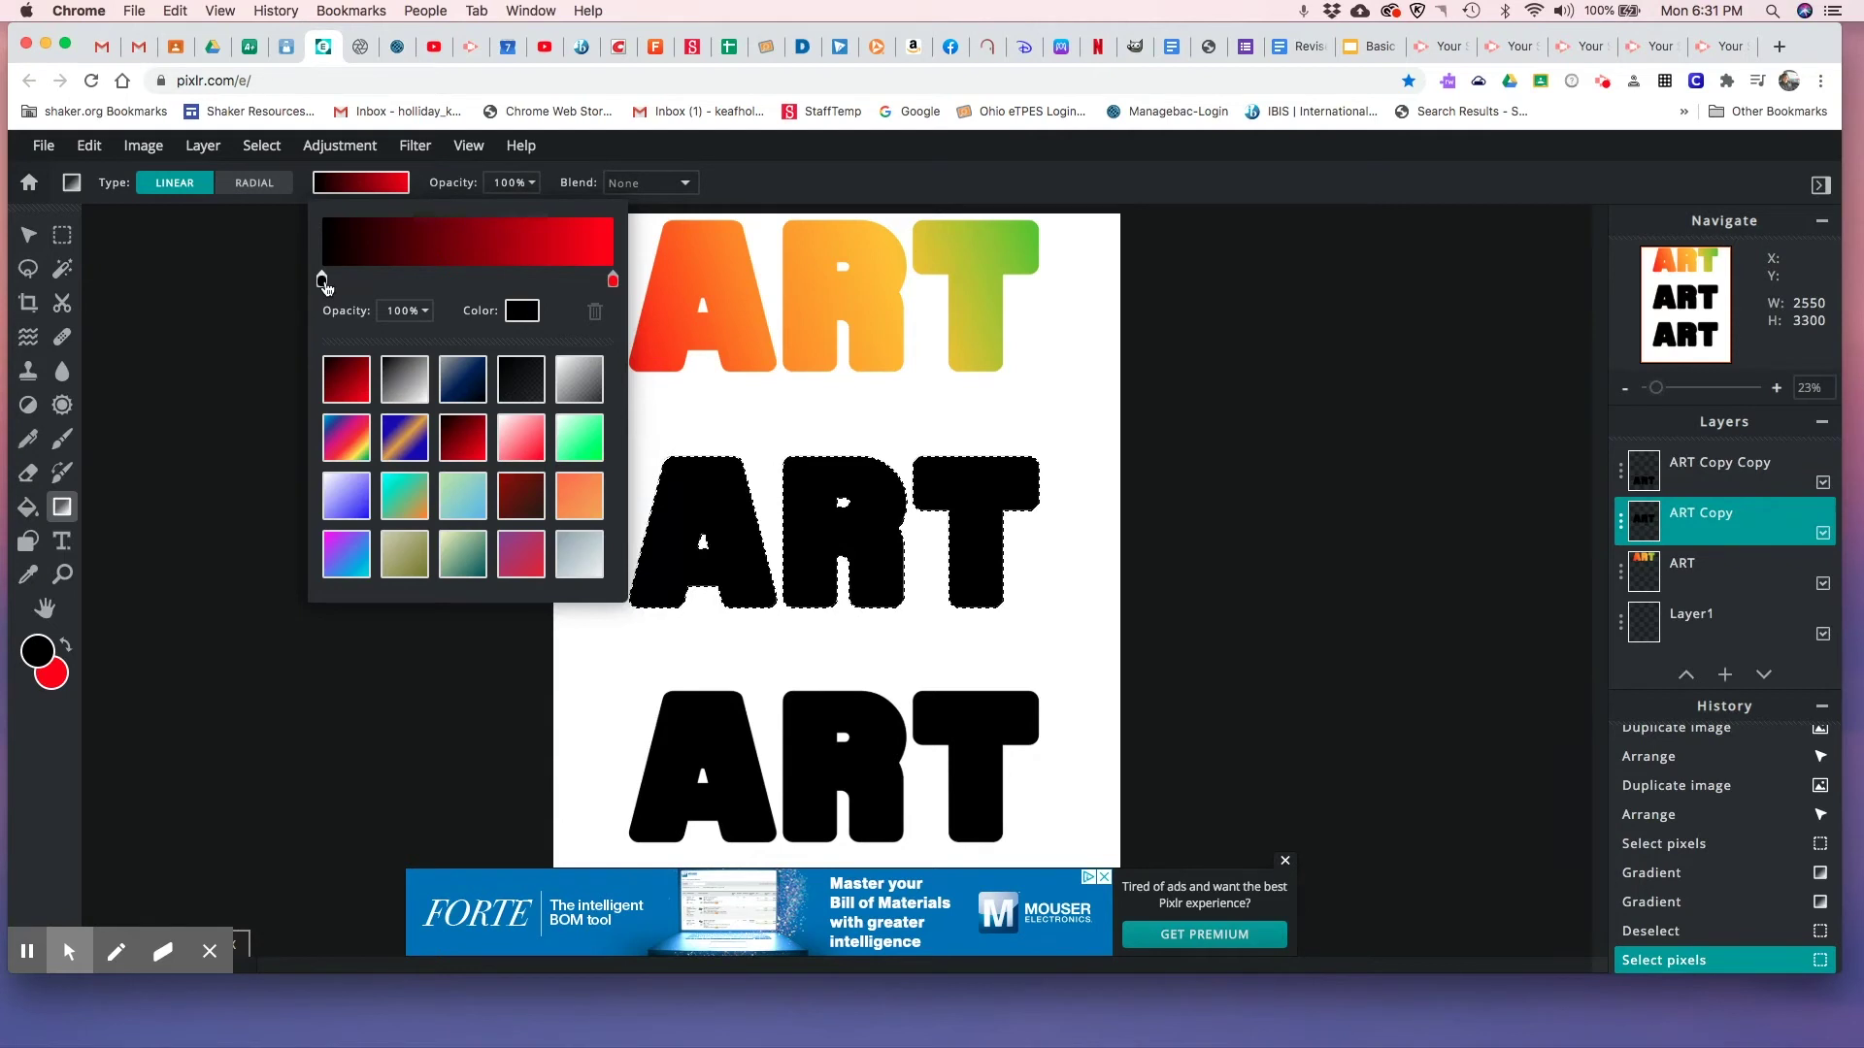
pyautogui.click(613, 283)
pyautogui.moveTo(615, 288); pyautogui.dragTo(468, 289)
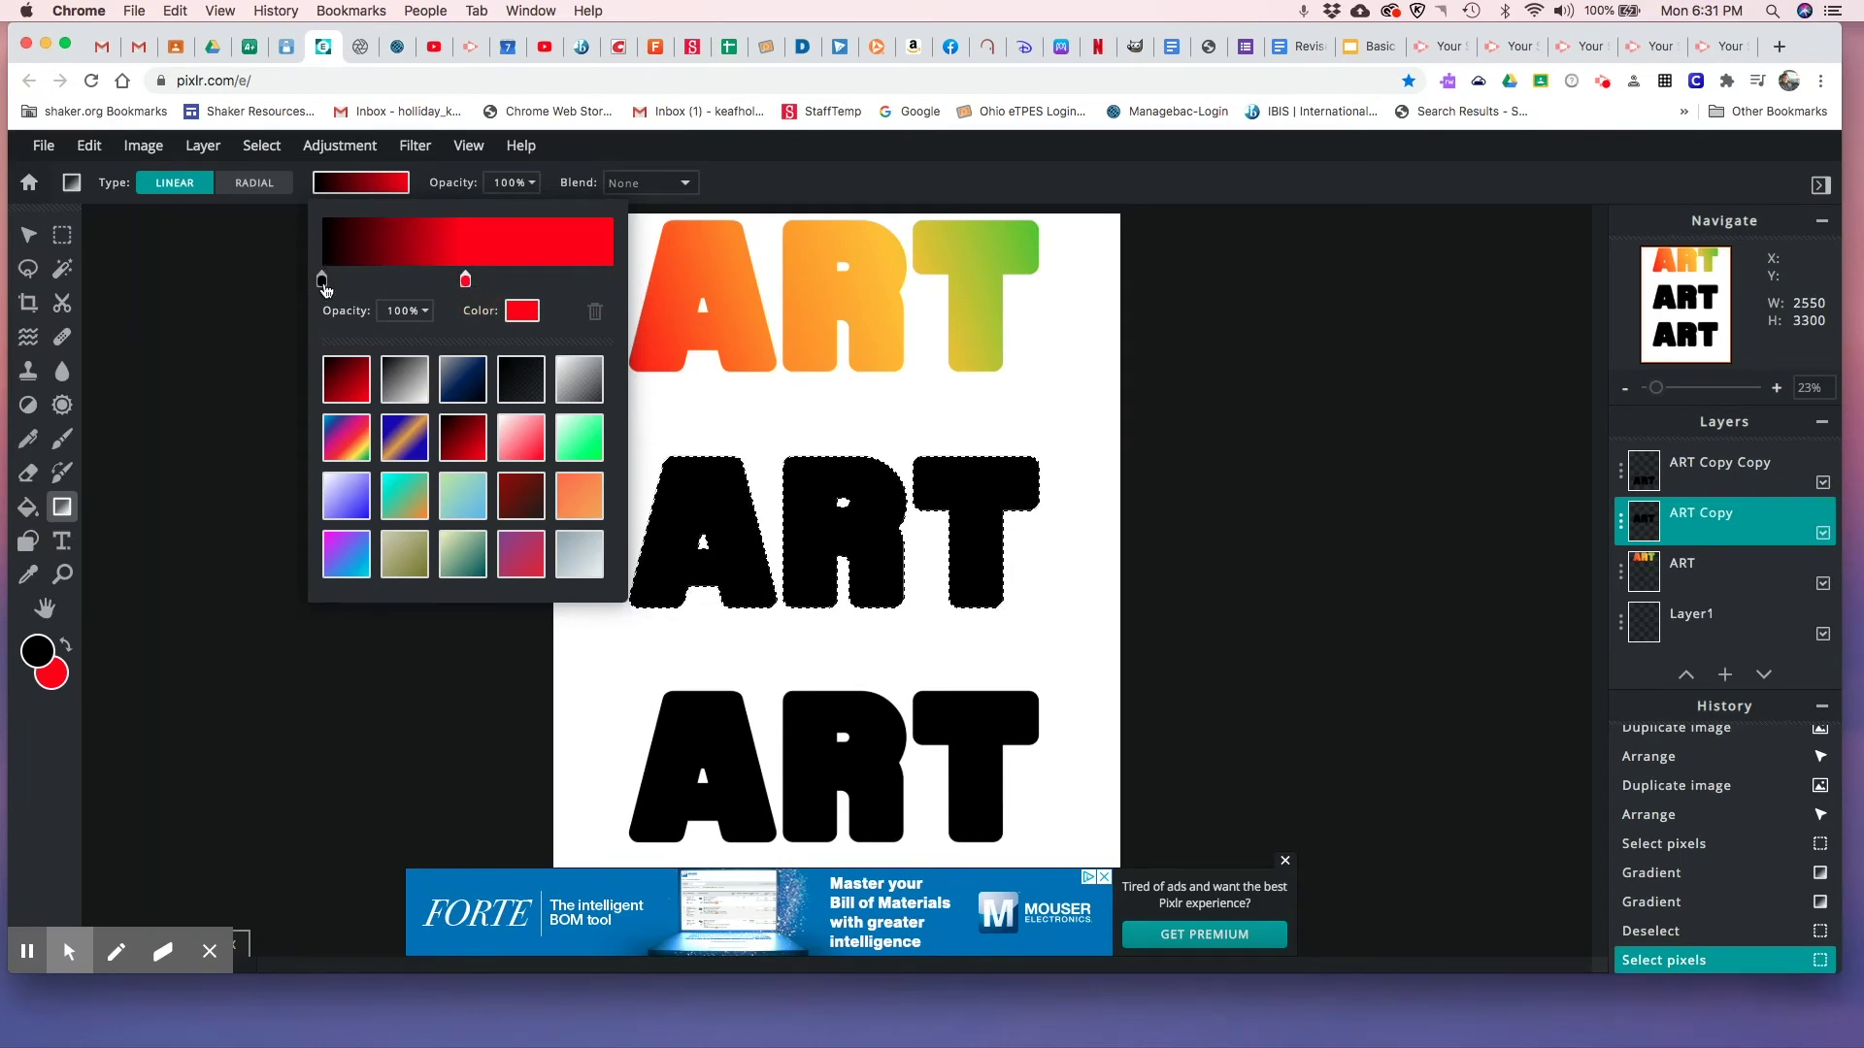
# - Recolor the black stop at the start of the gradient dark red, #3A0101
pyautogui.click(324, 284)
pyautogui.click(514, 309)
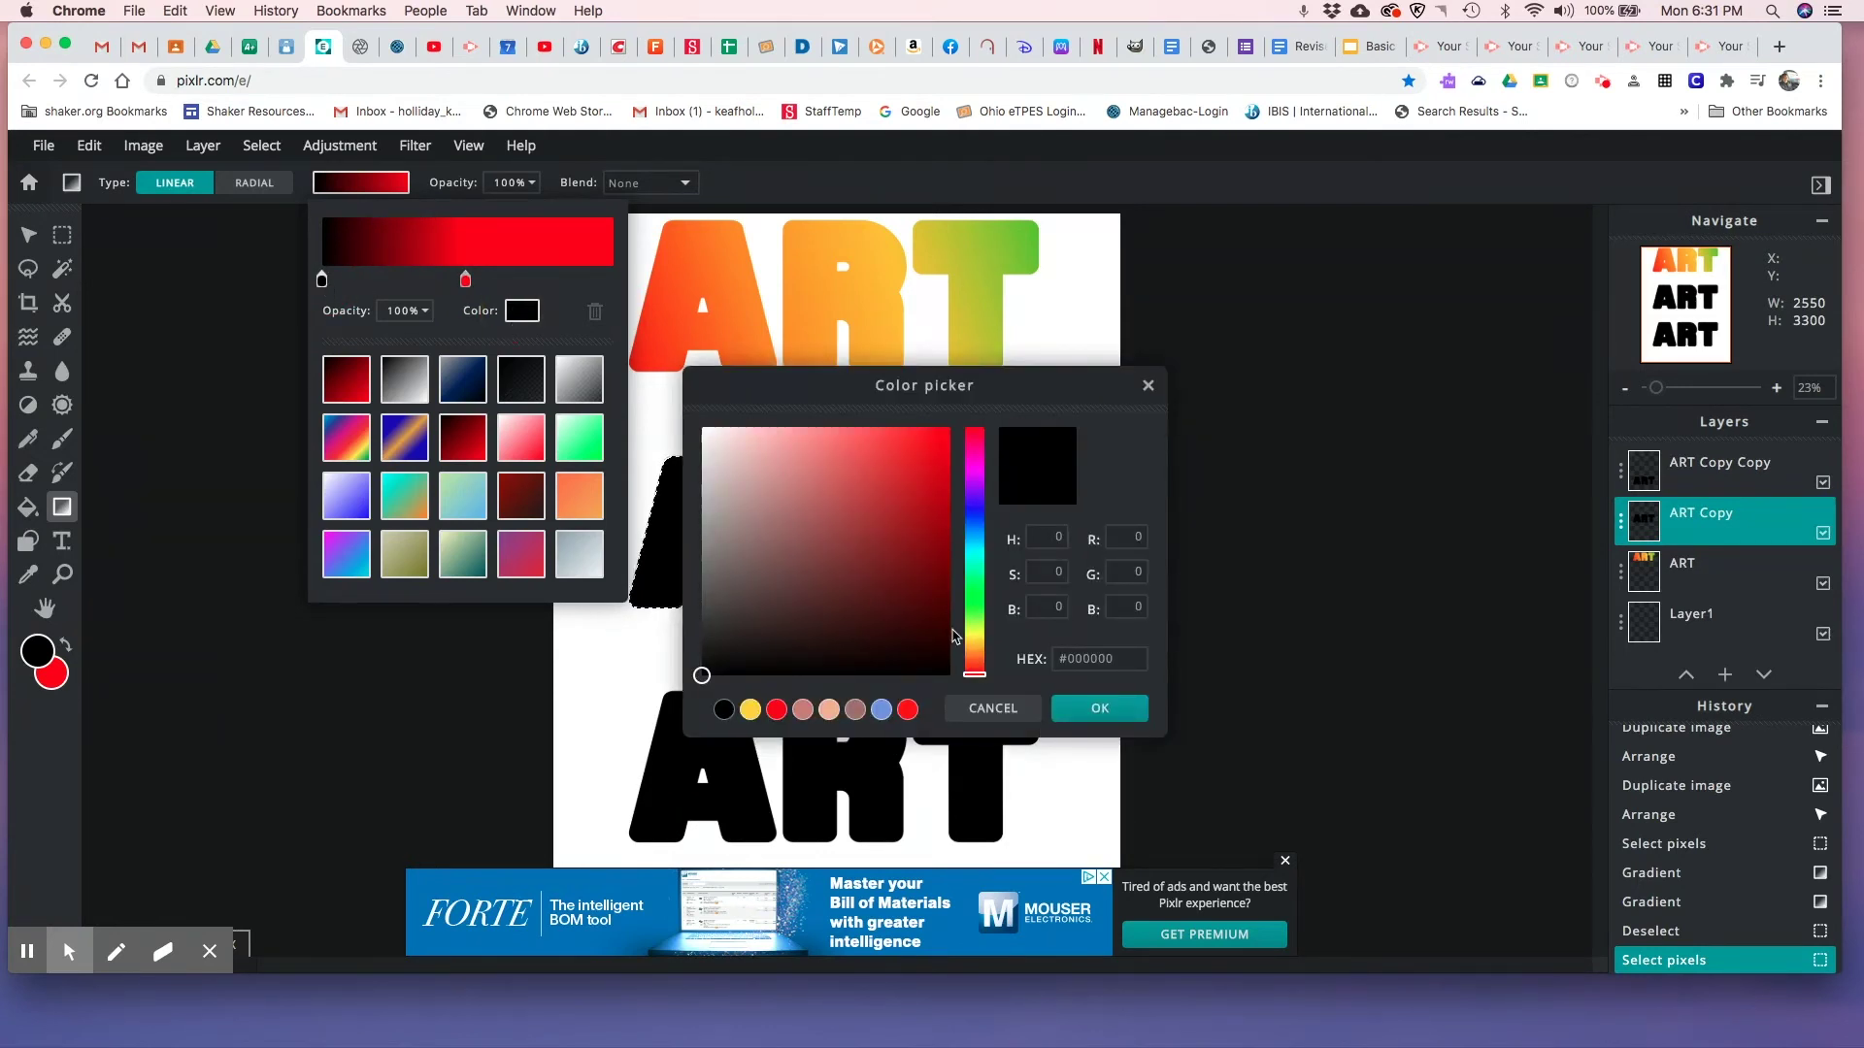
pyautogui.click(944, 634)
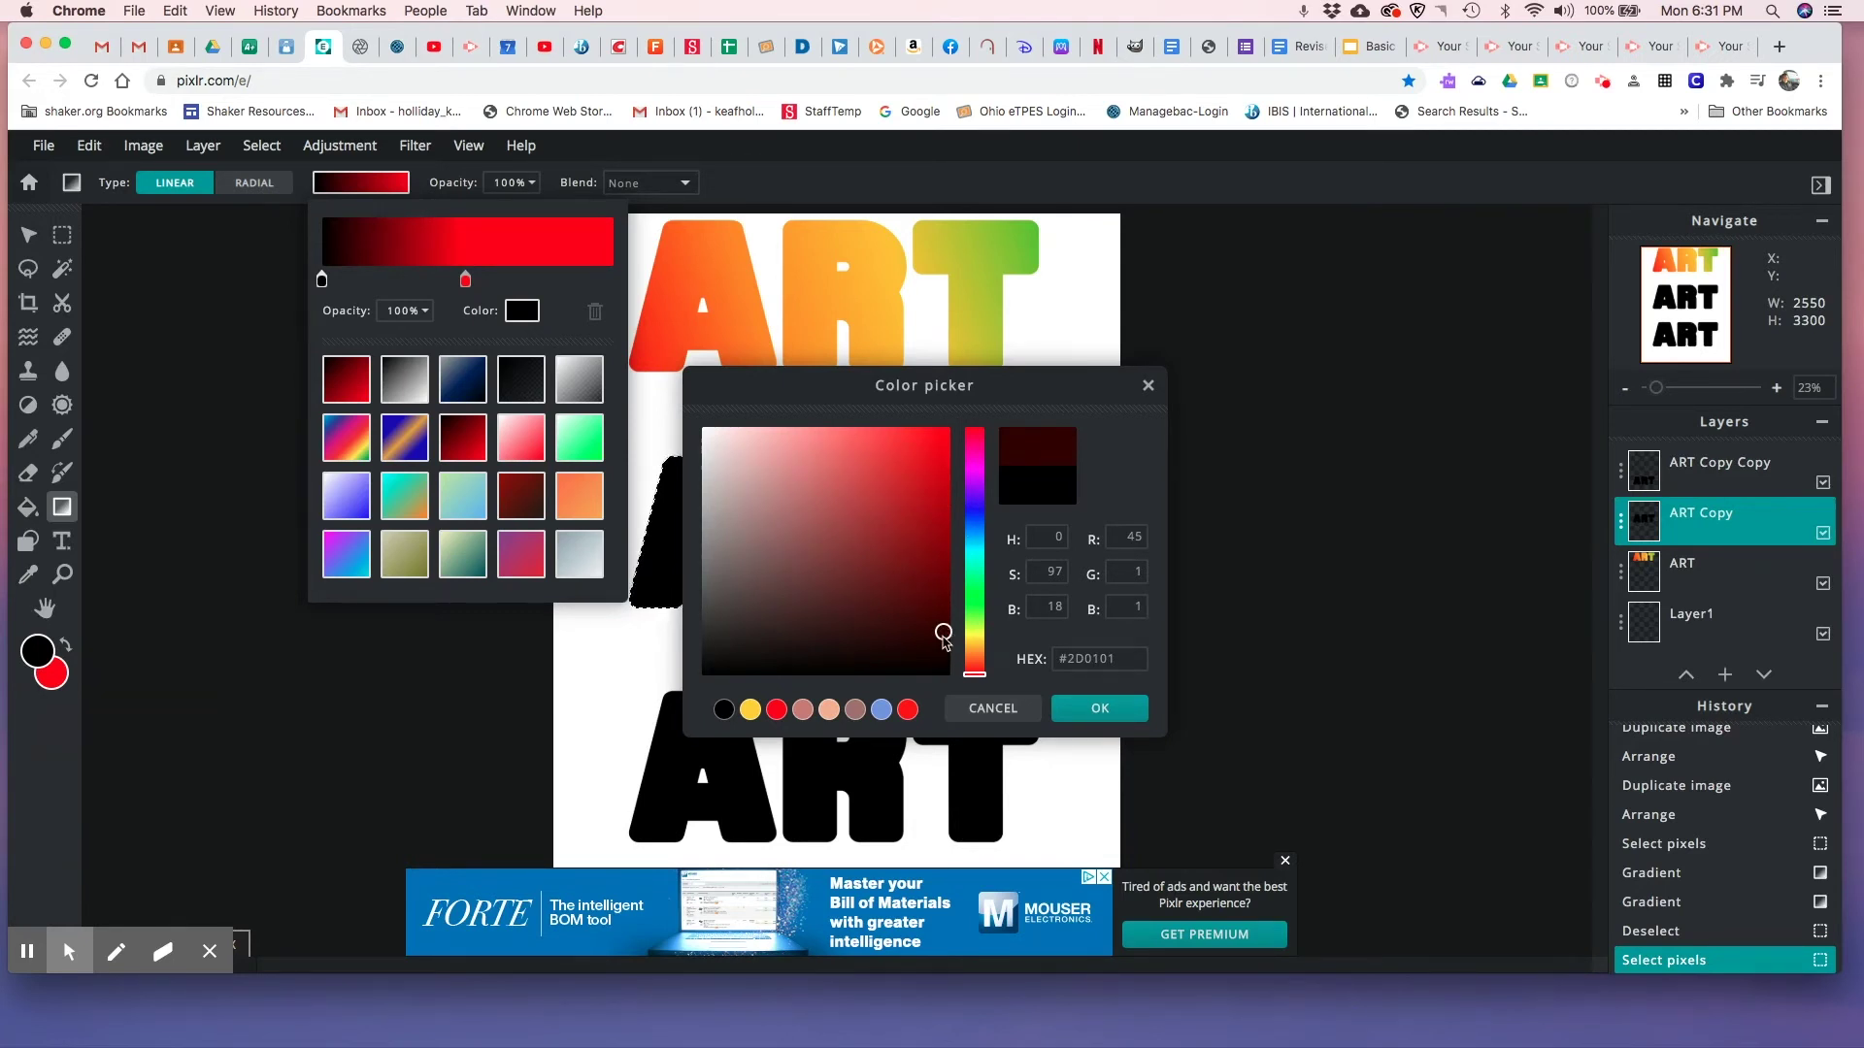
pyautogui.moveTo(944, 634); pyautogui.dragTo(947, 620)
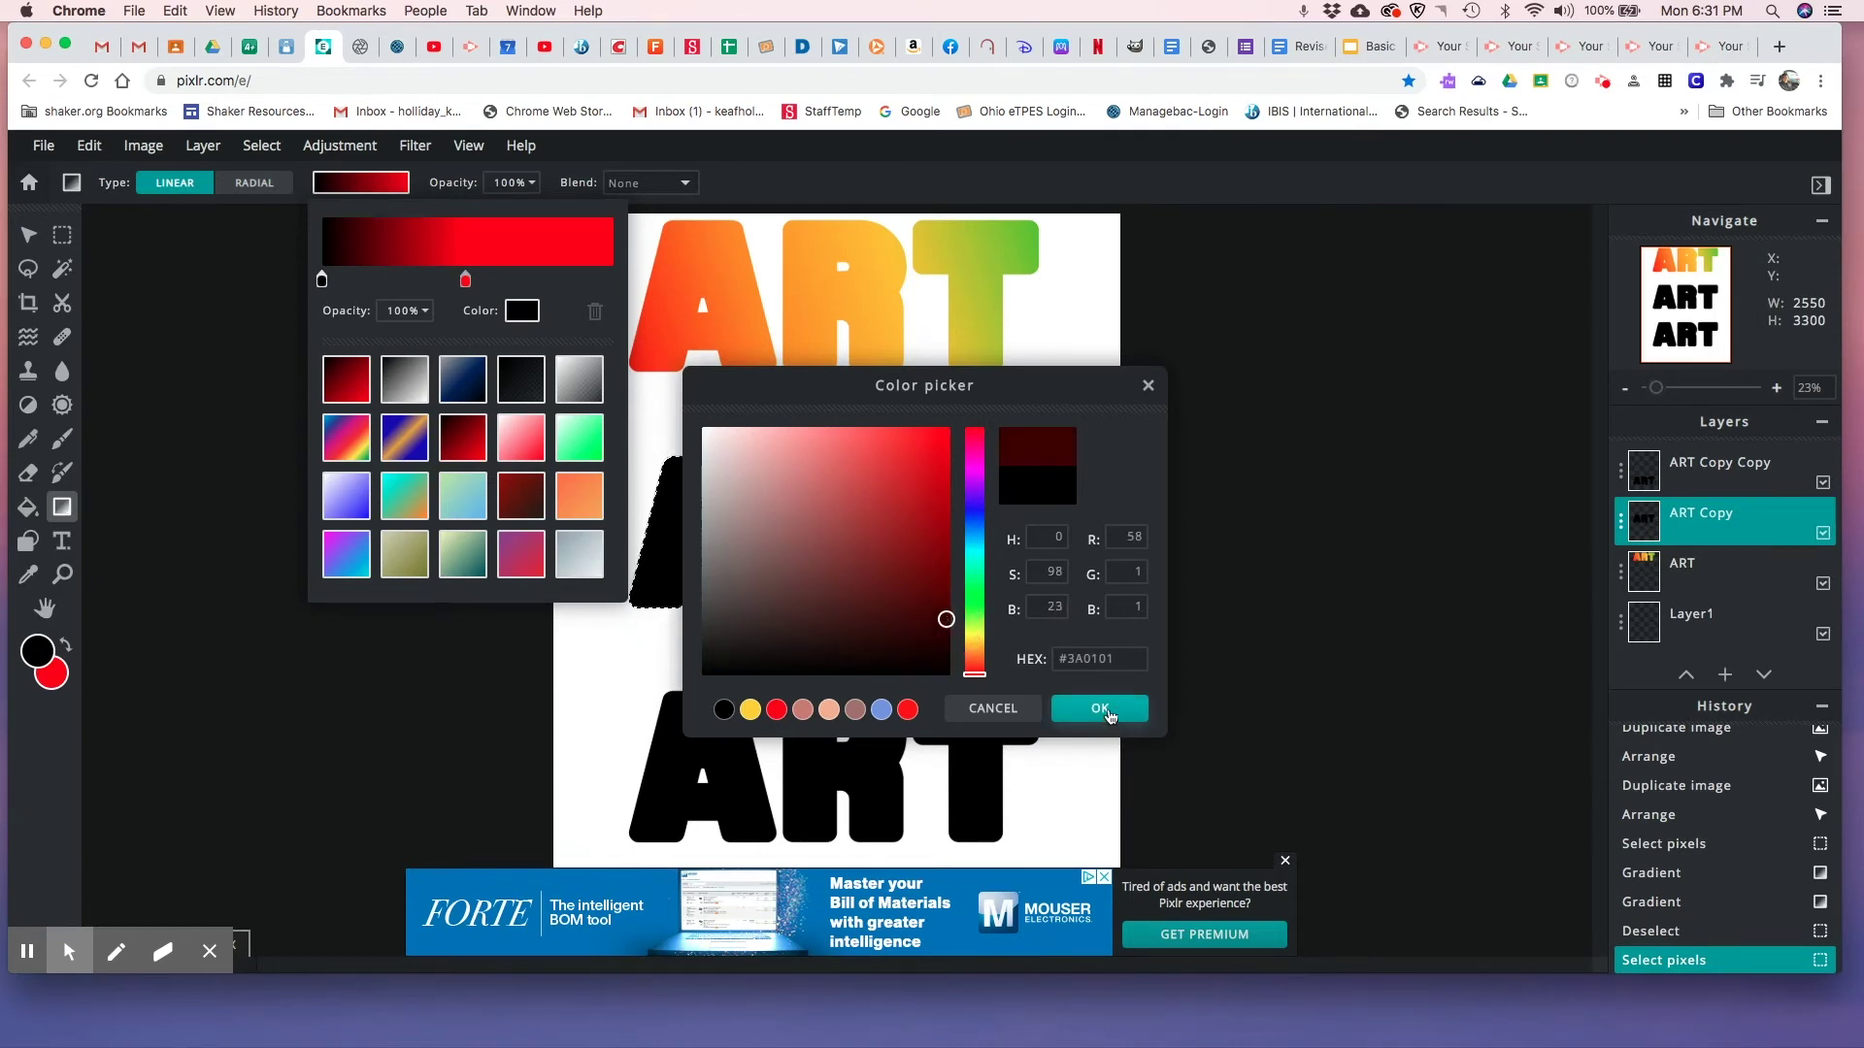
pyautogui.click(1102, 708)
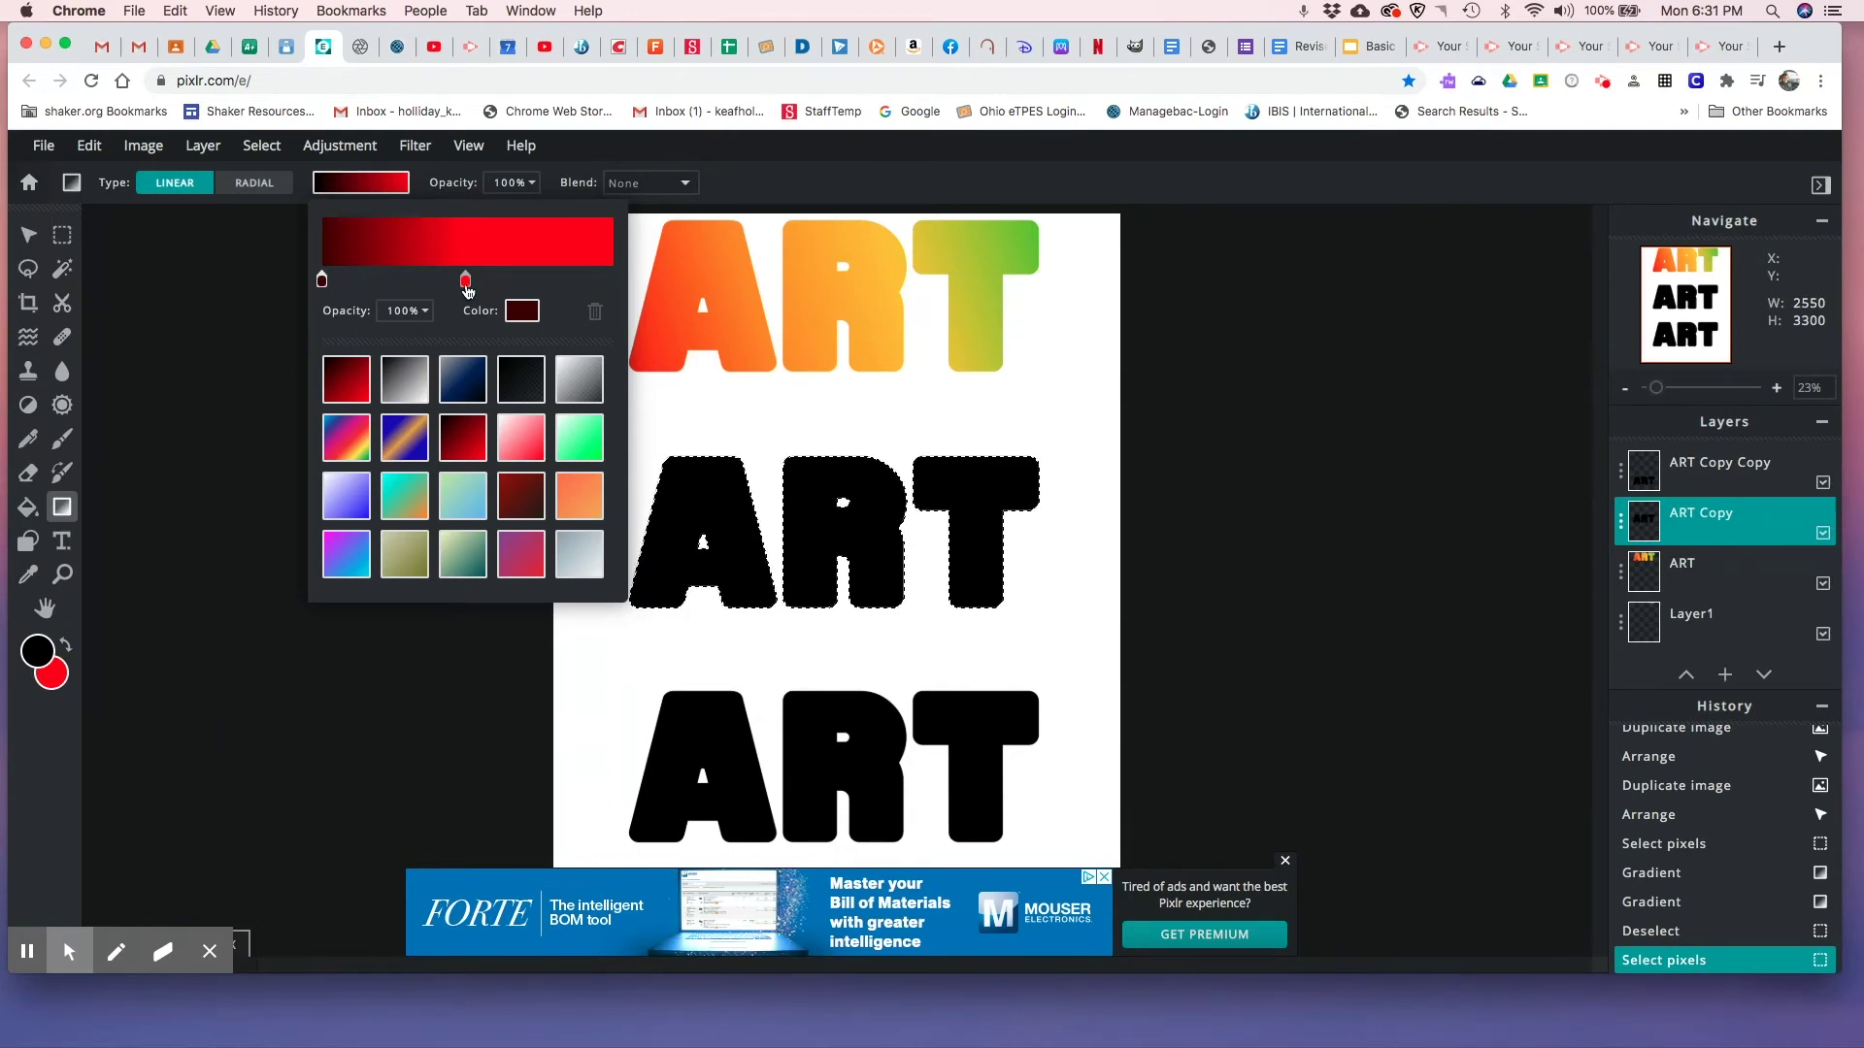
# - Add a color stop at the end of the gradient and make it light pink, #F38F8F
pyautogui.click(608, 280)
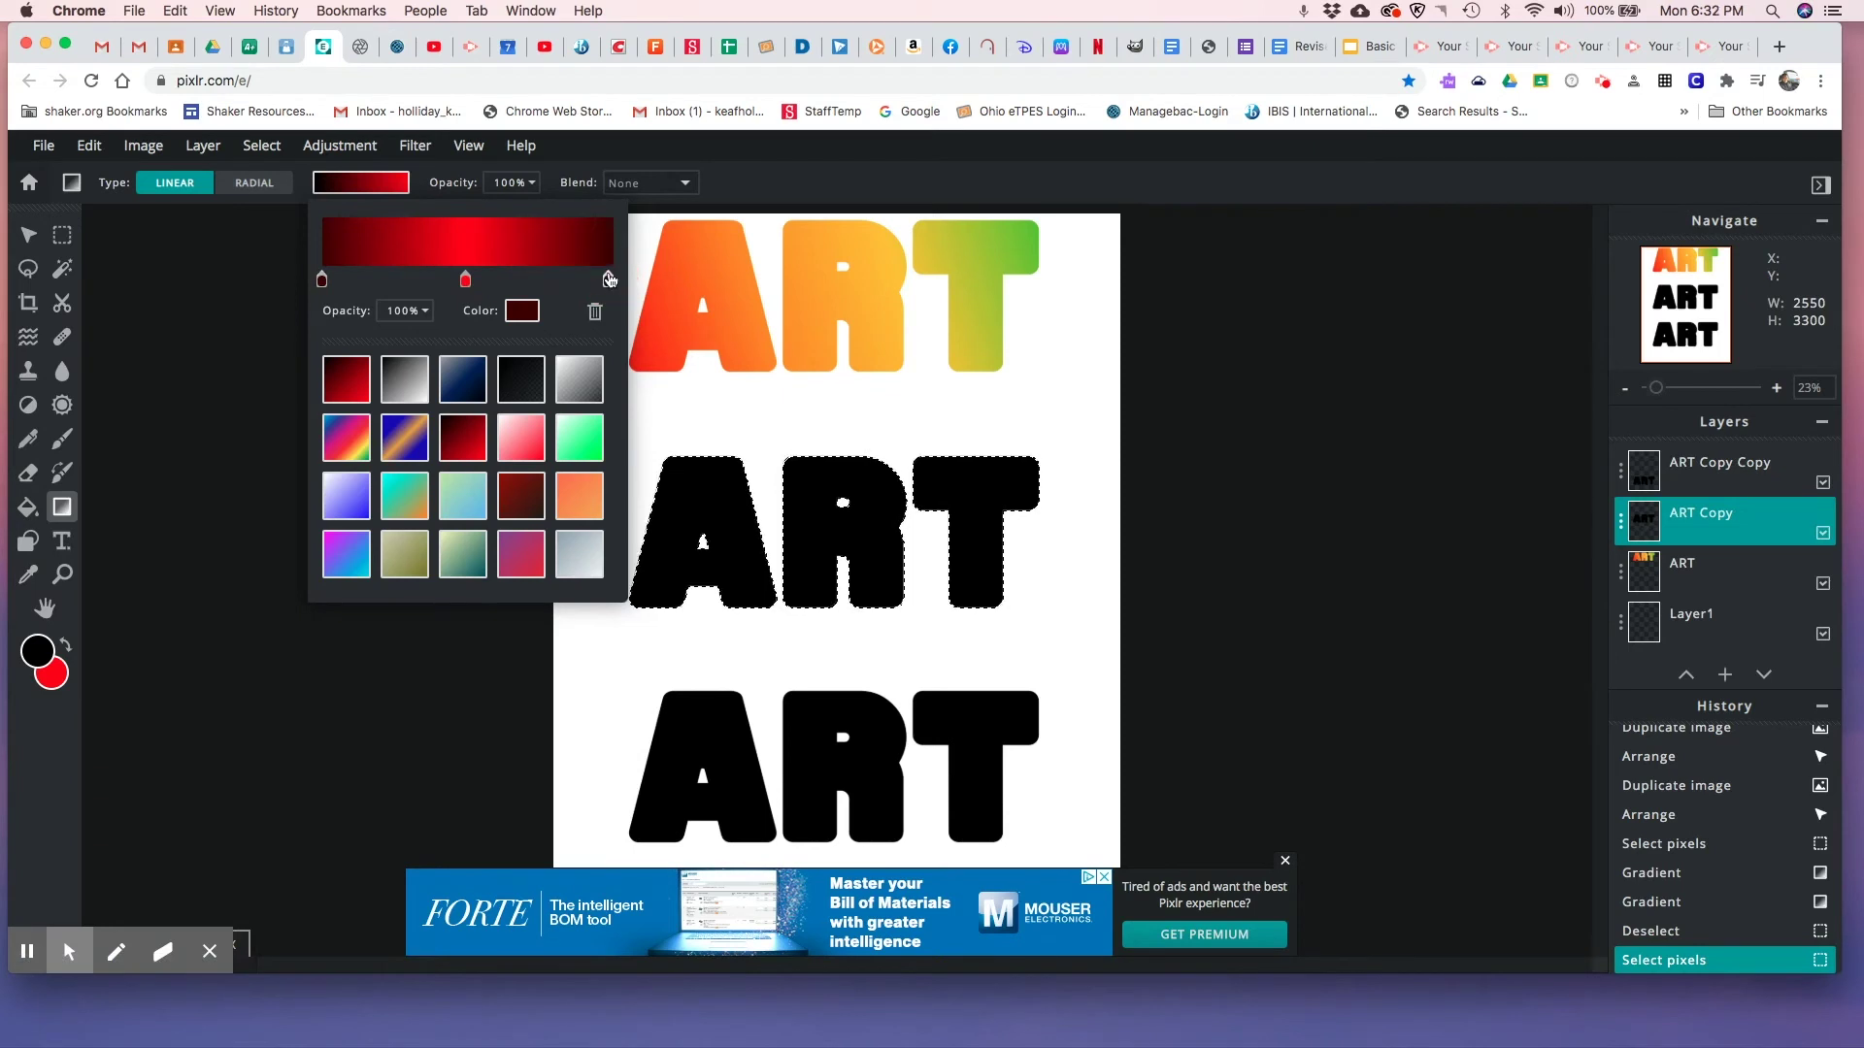
pyautogui.click(526, 312)
pyautogui.click(804, 439)
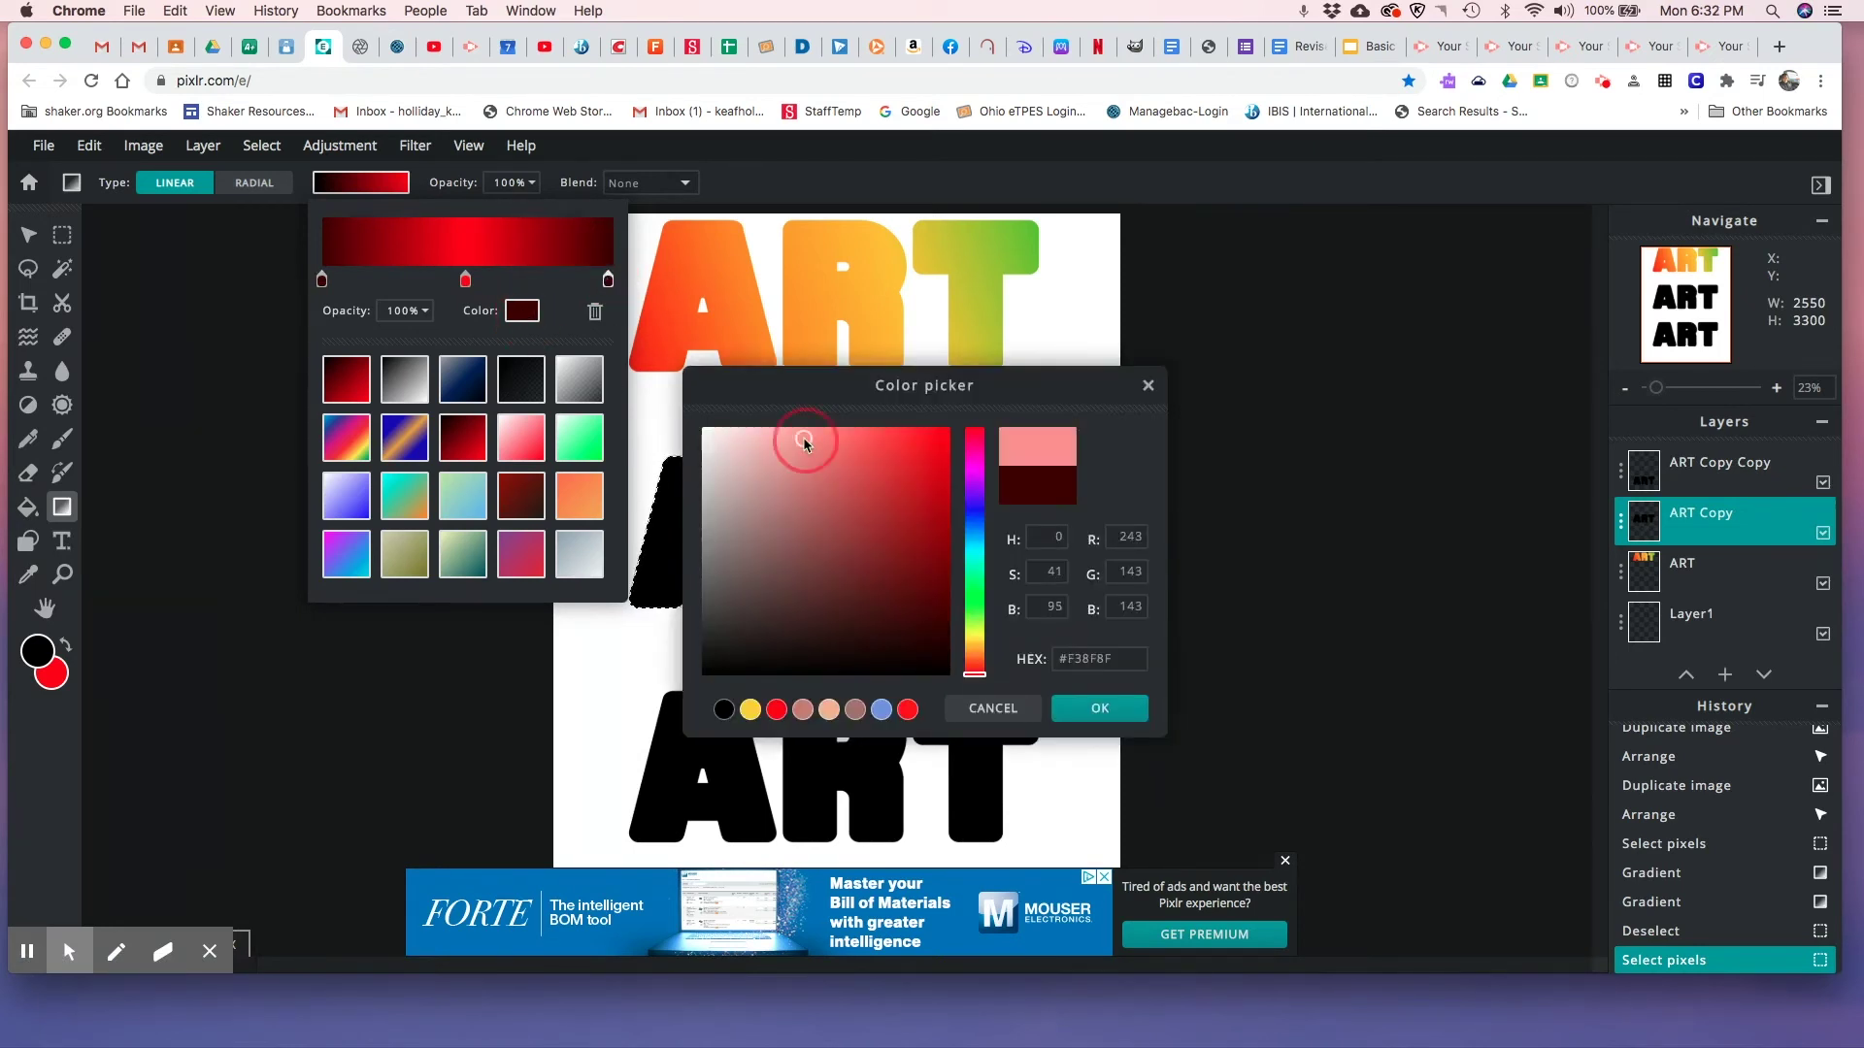
pyautogui.click(1143, 709)
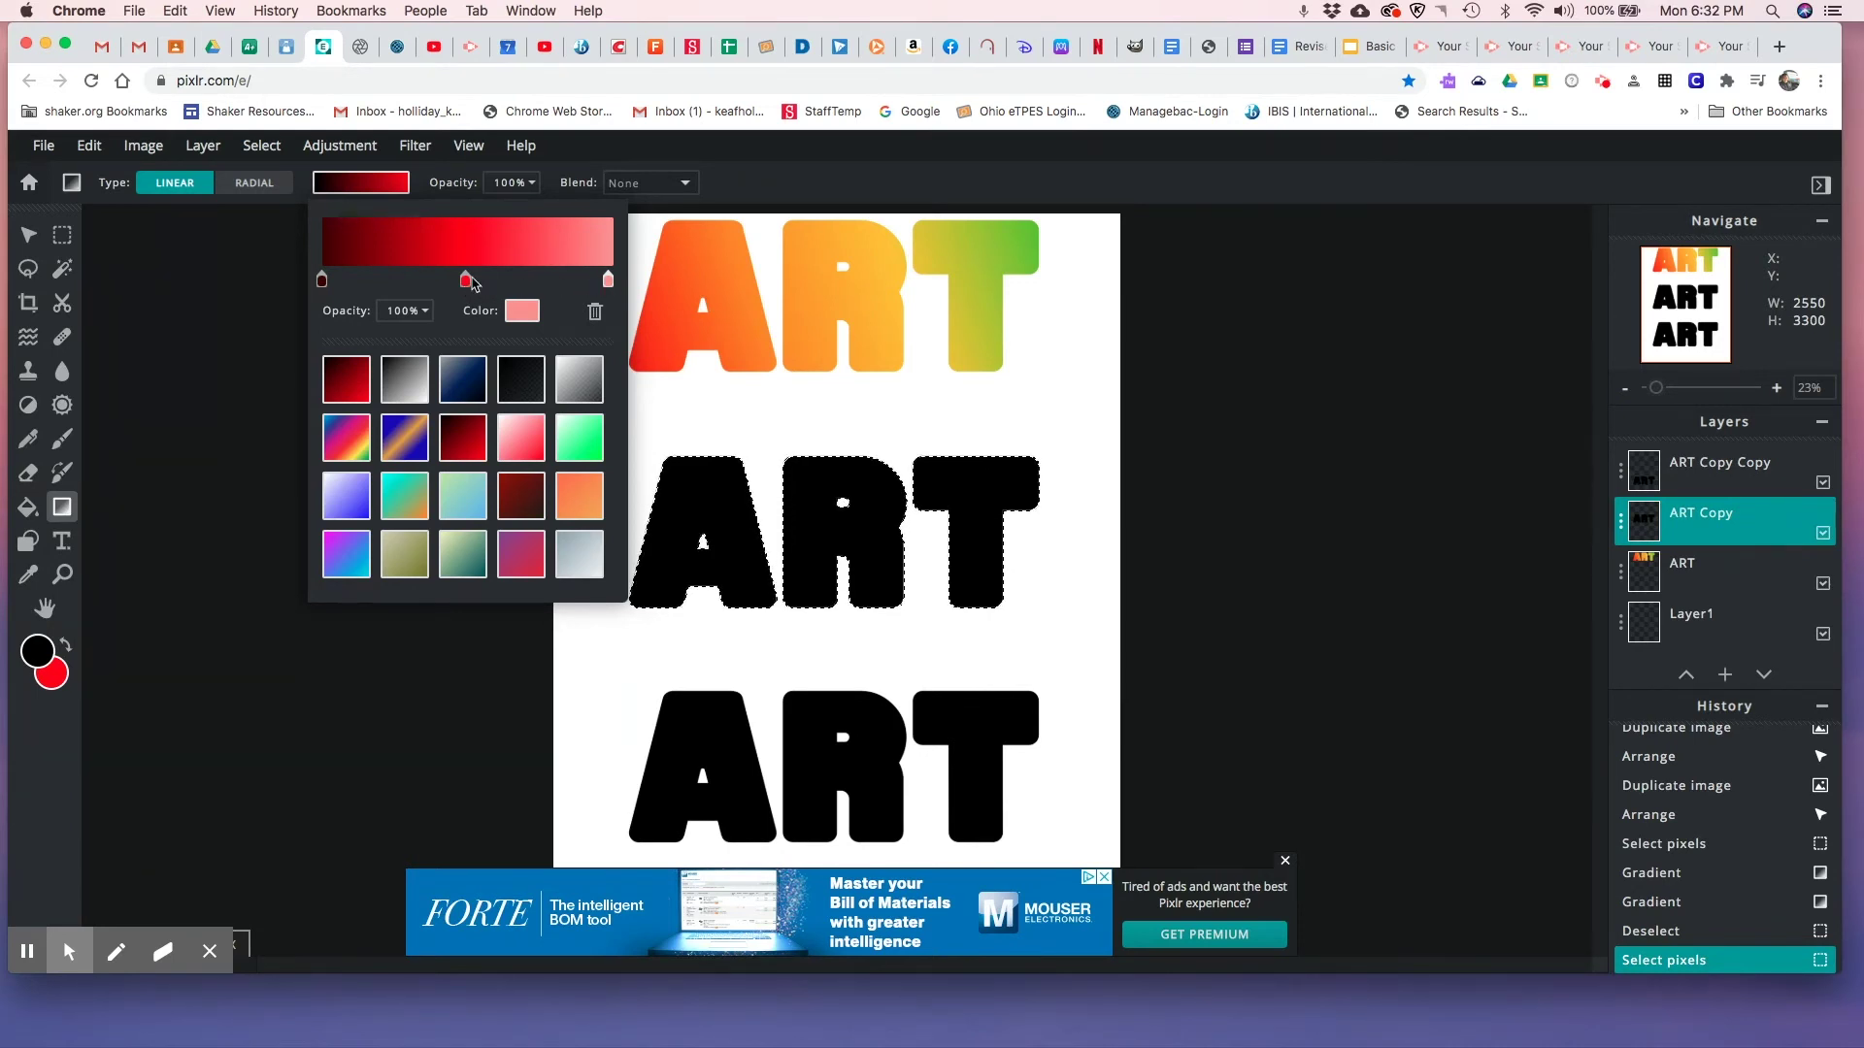
# - Fill the middle ART word vertically with the gradient, dark red at its upper edge to pink at its lower edge, and deselect it
pyautogui.click(260, 363)
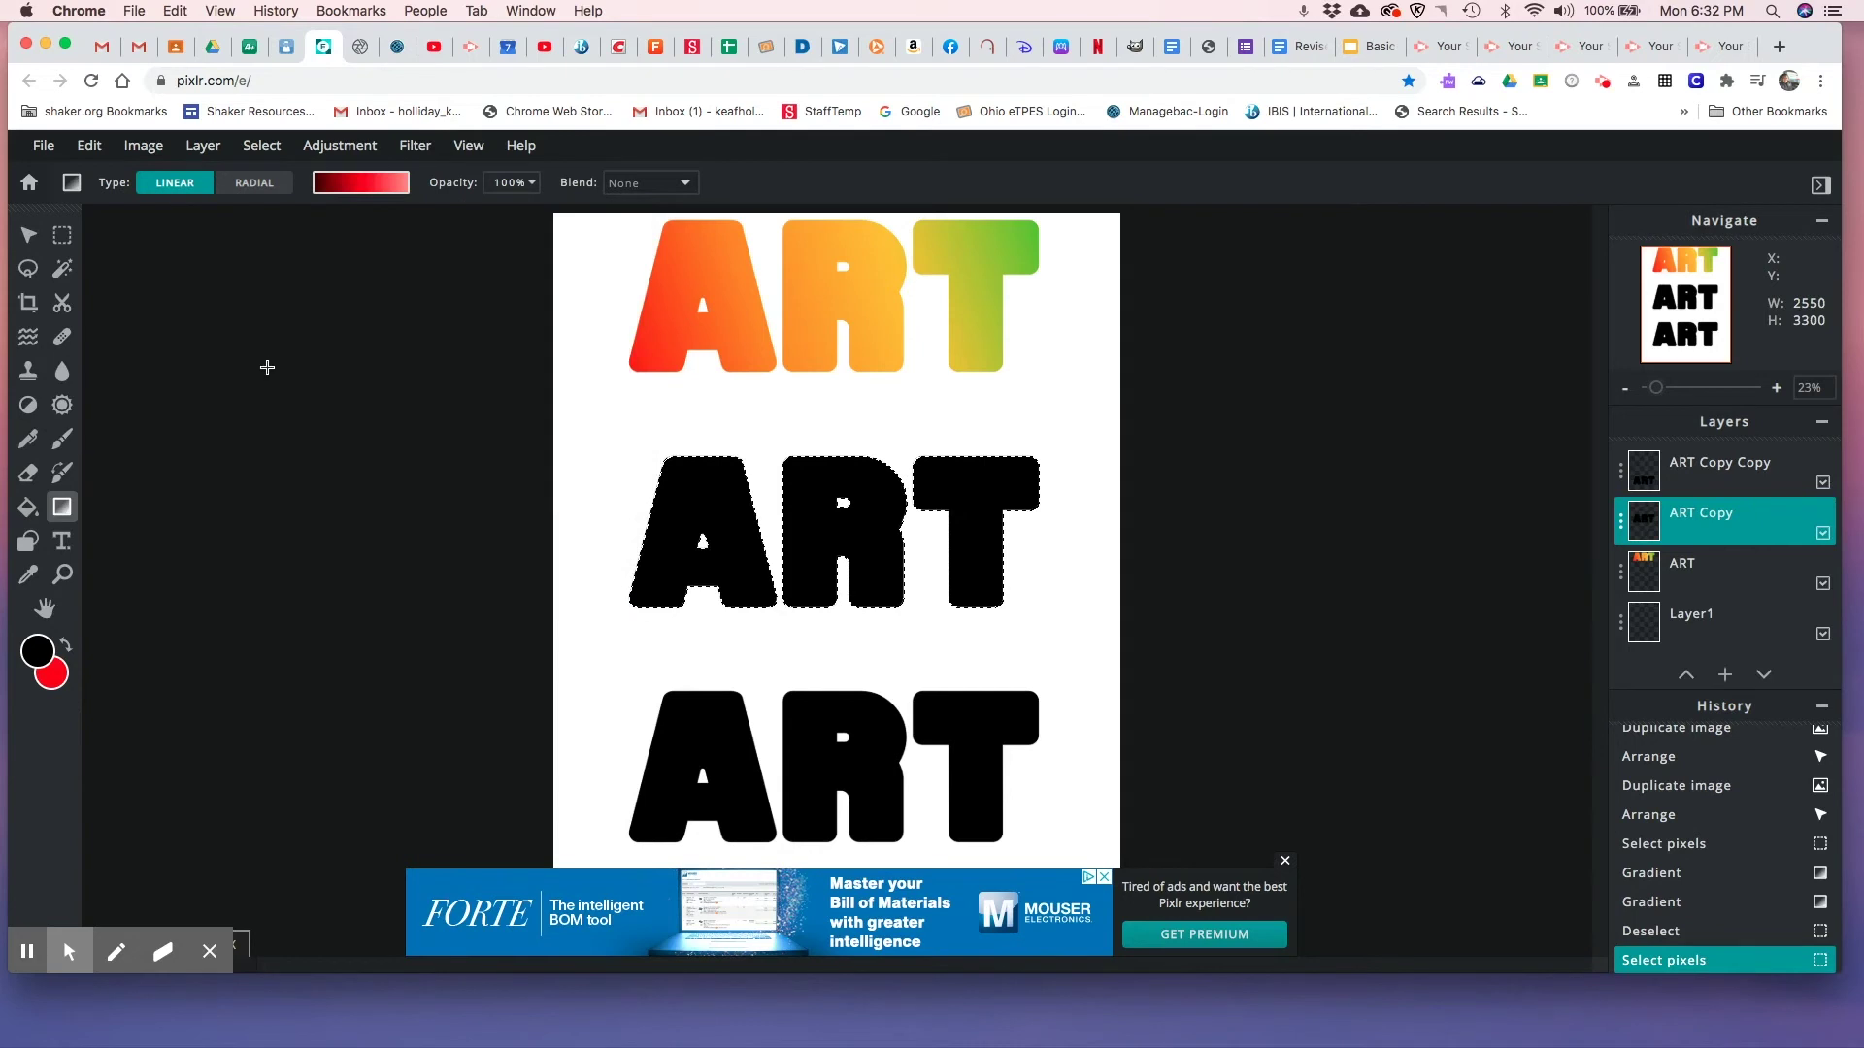
pyautogui.moveTo(704, 458); pyautogui.dragTo(705, 619)
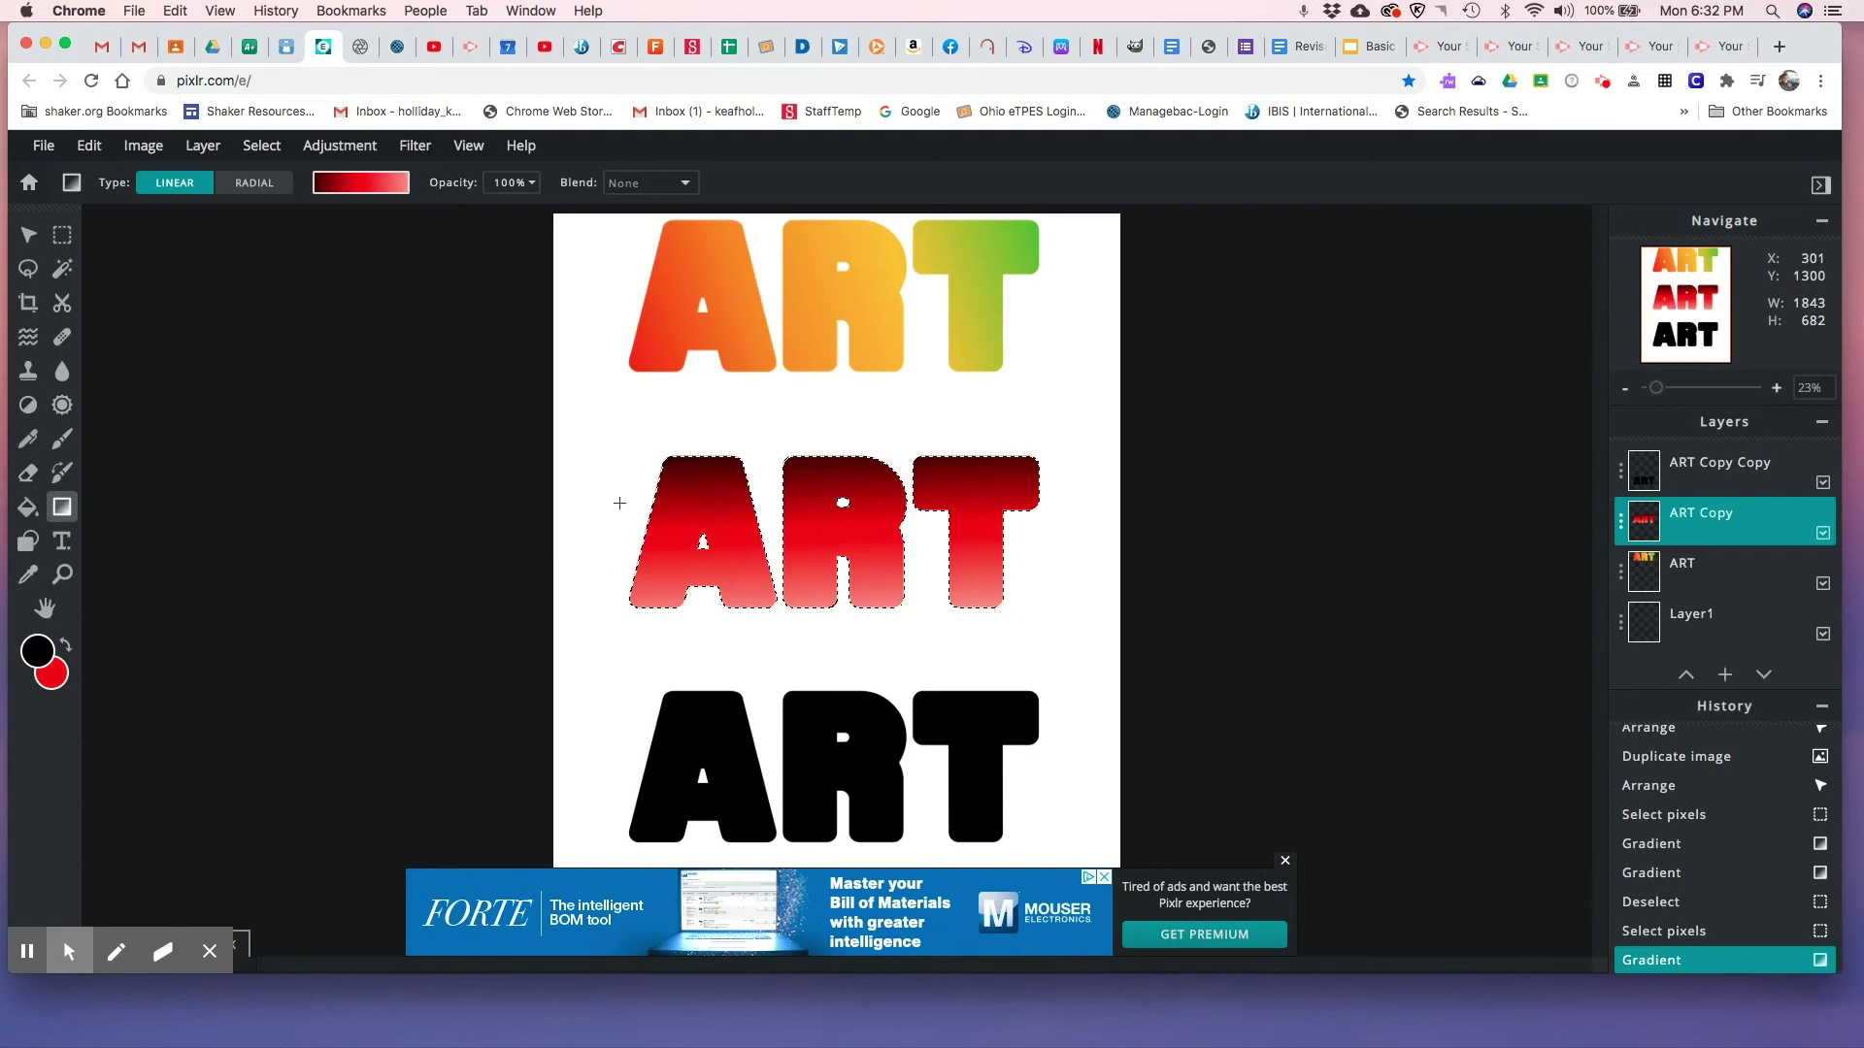
pyautogui.press('super+d')
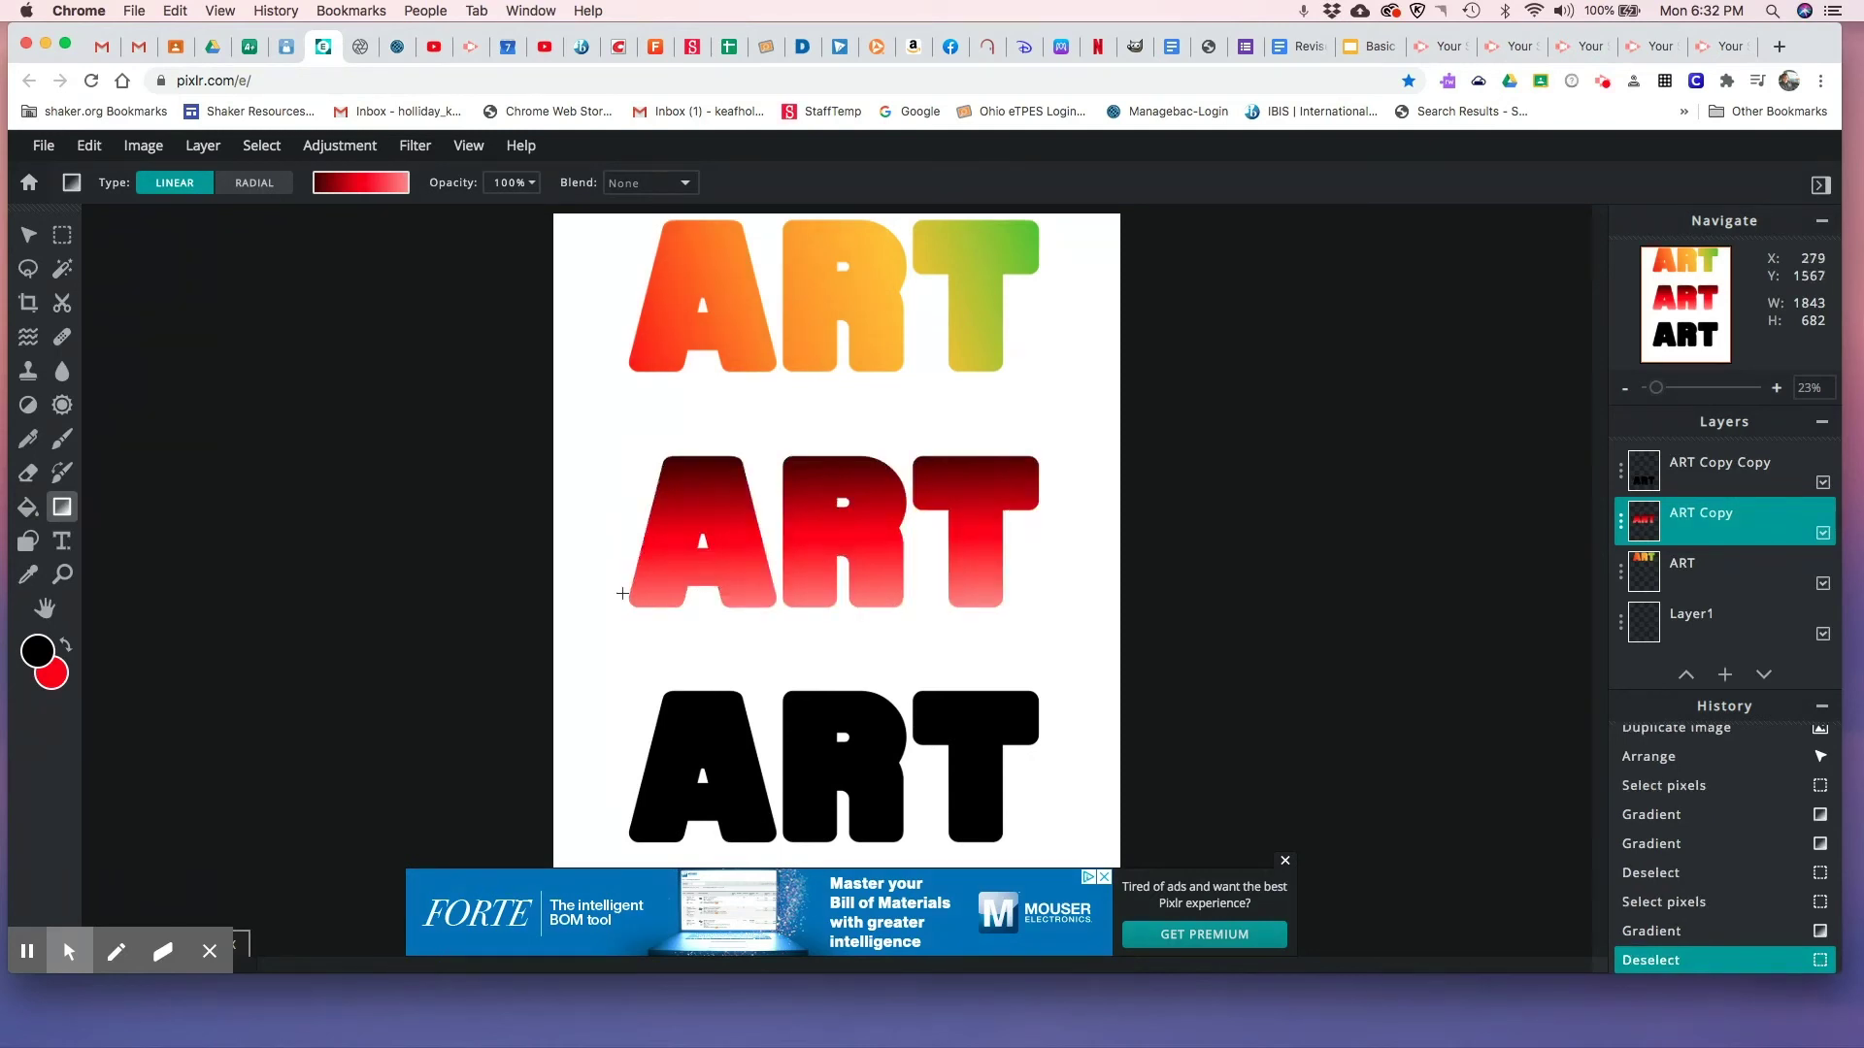
# - Select the pixels of the lowermost ART word on its layer
pyautogui.press('v')
pyautogui.click(820, 751)
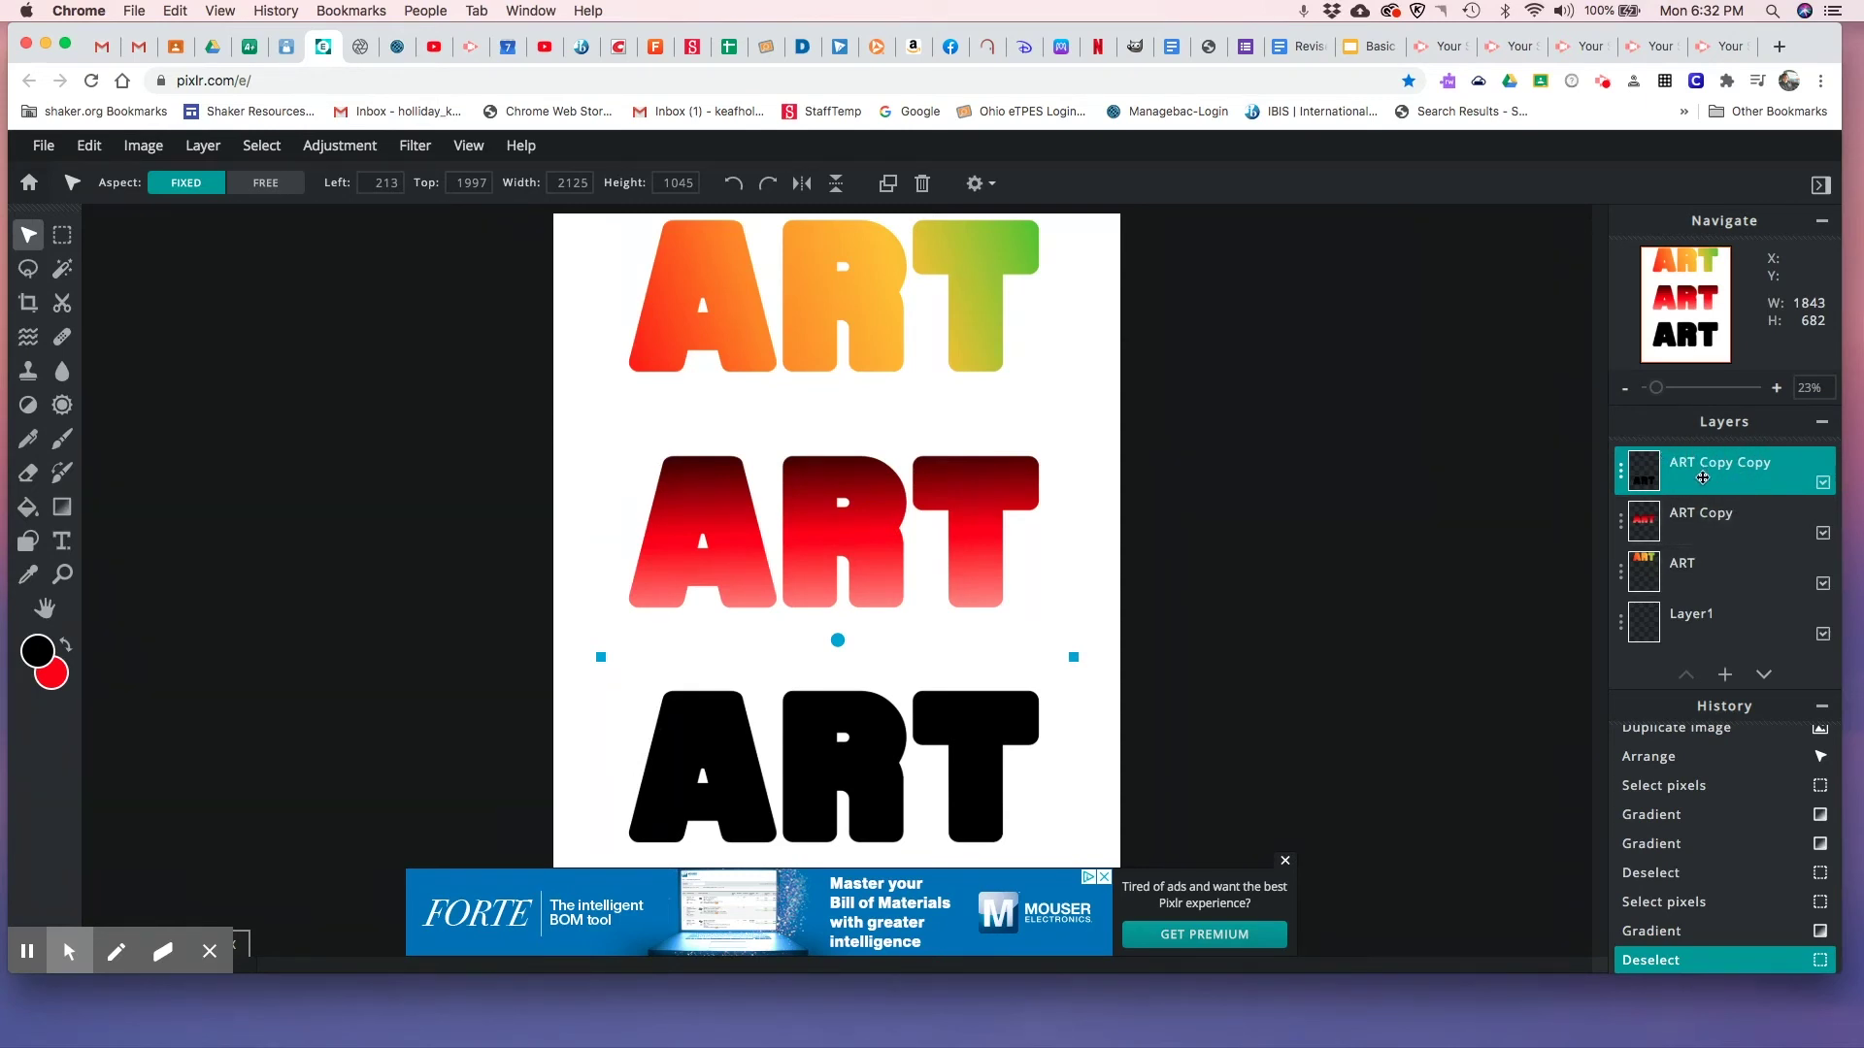
pyautogui.click(262, 146)
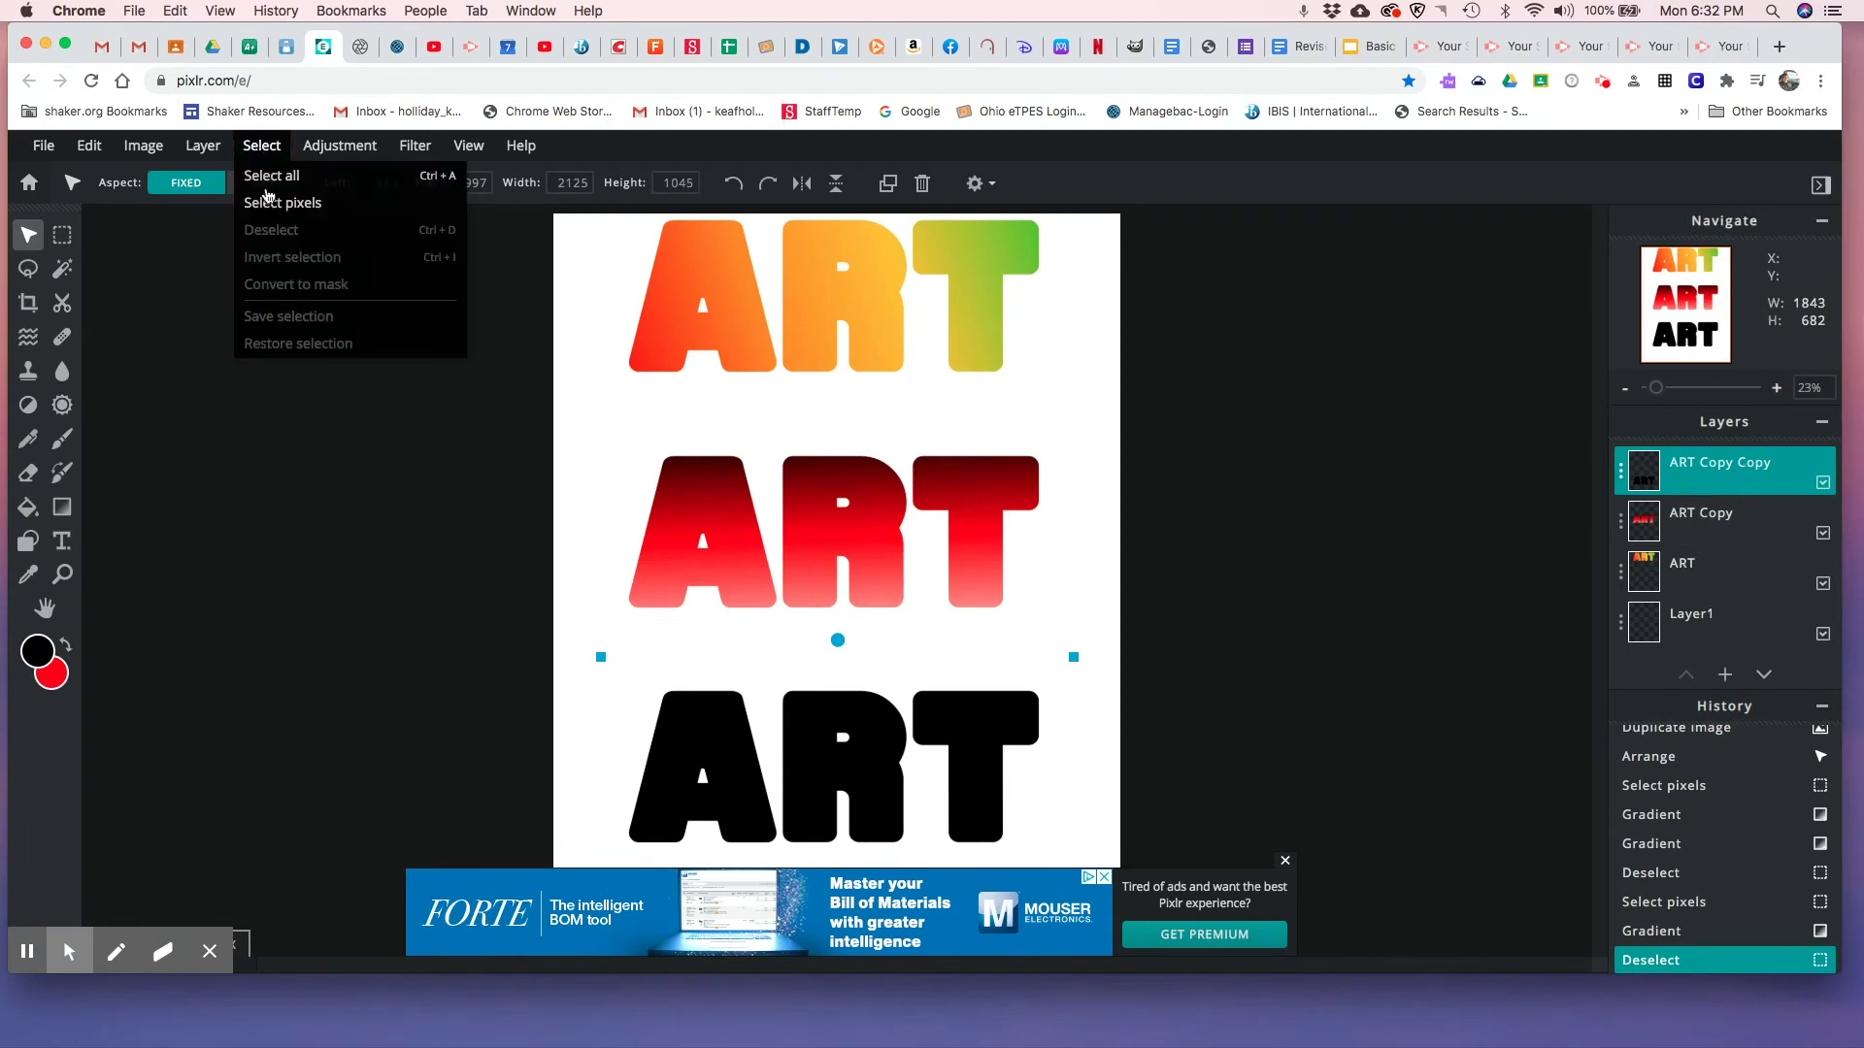
pyautogui.click(287, 214)
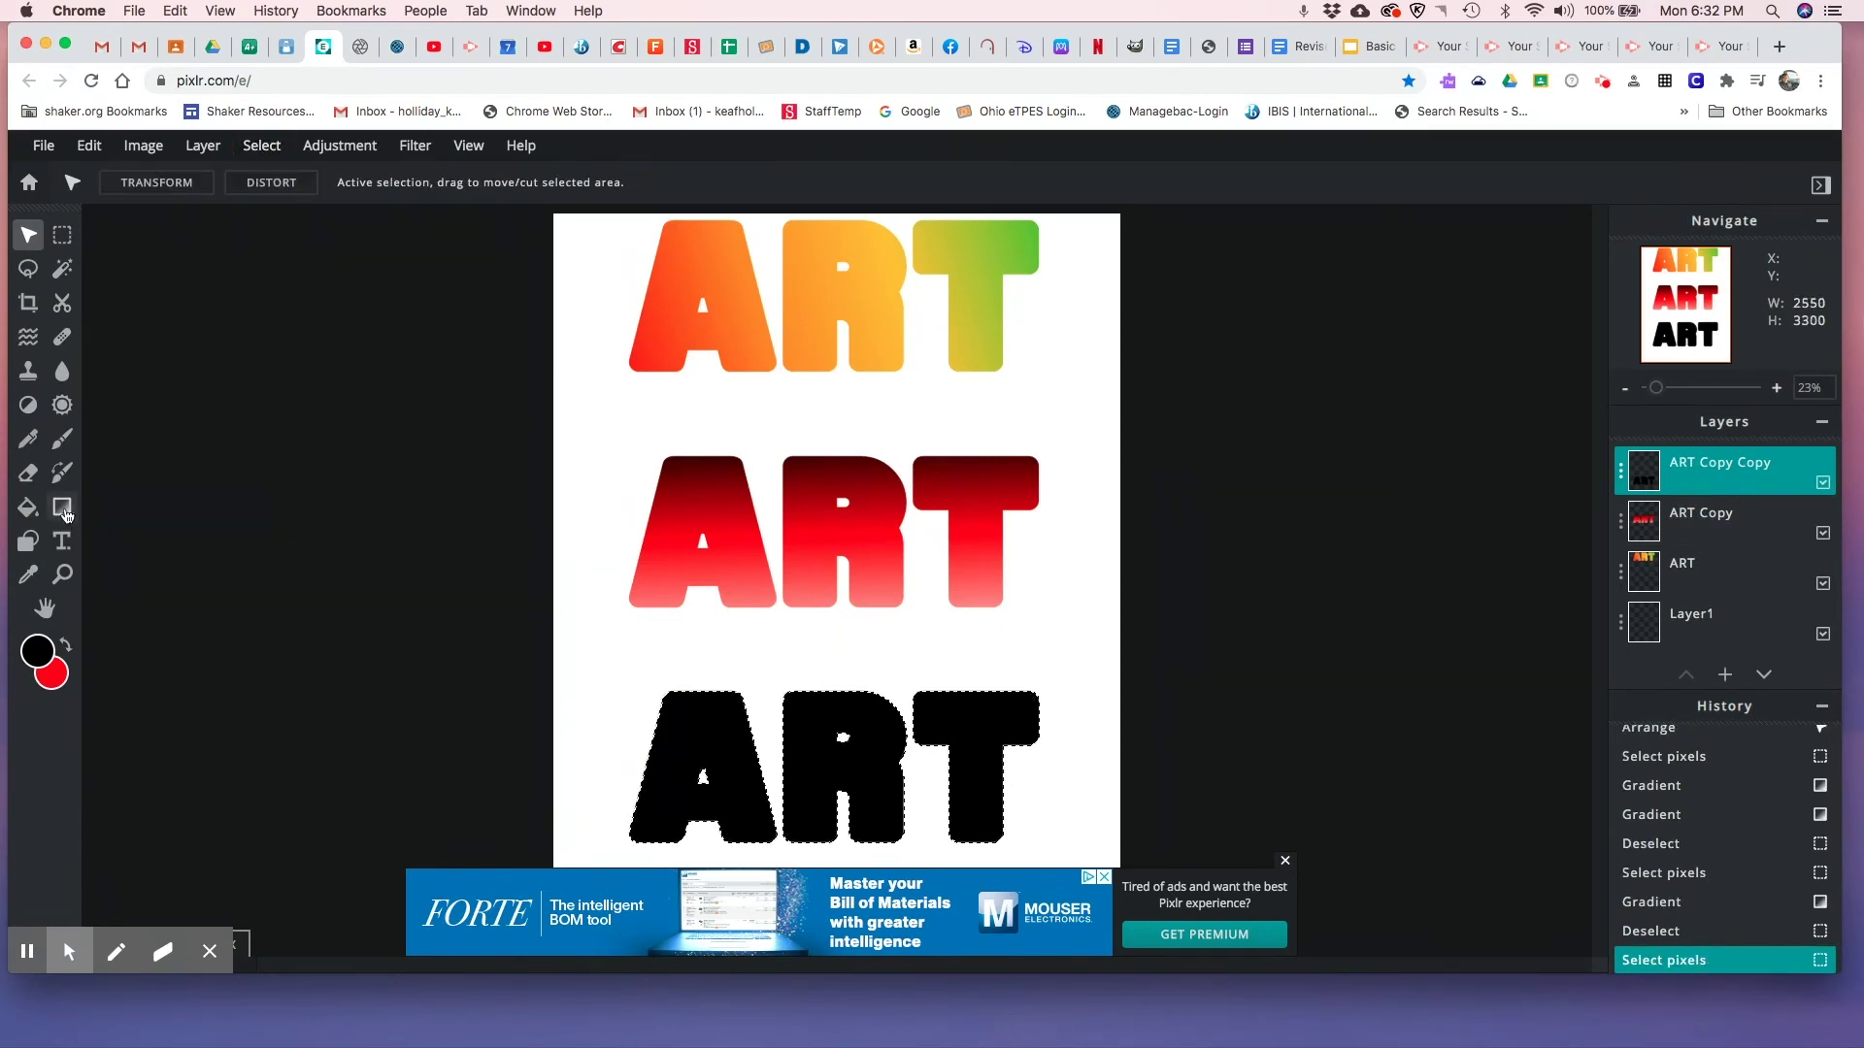
# - Load the pale beige-to-olive preset for the linear Gradient tool and move its olive end stop to about the middle
pyautogui.click(63, 508)
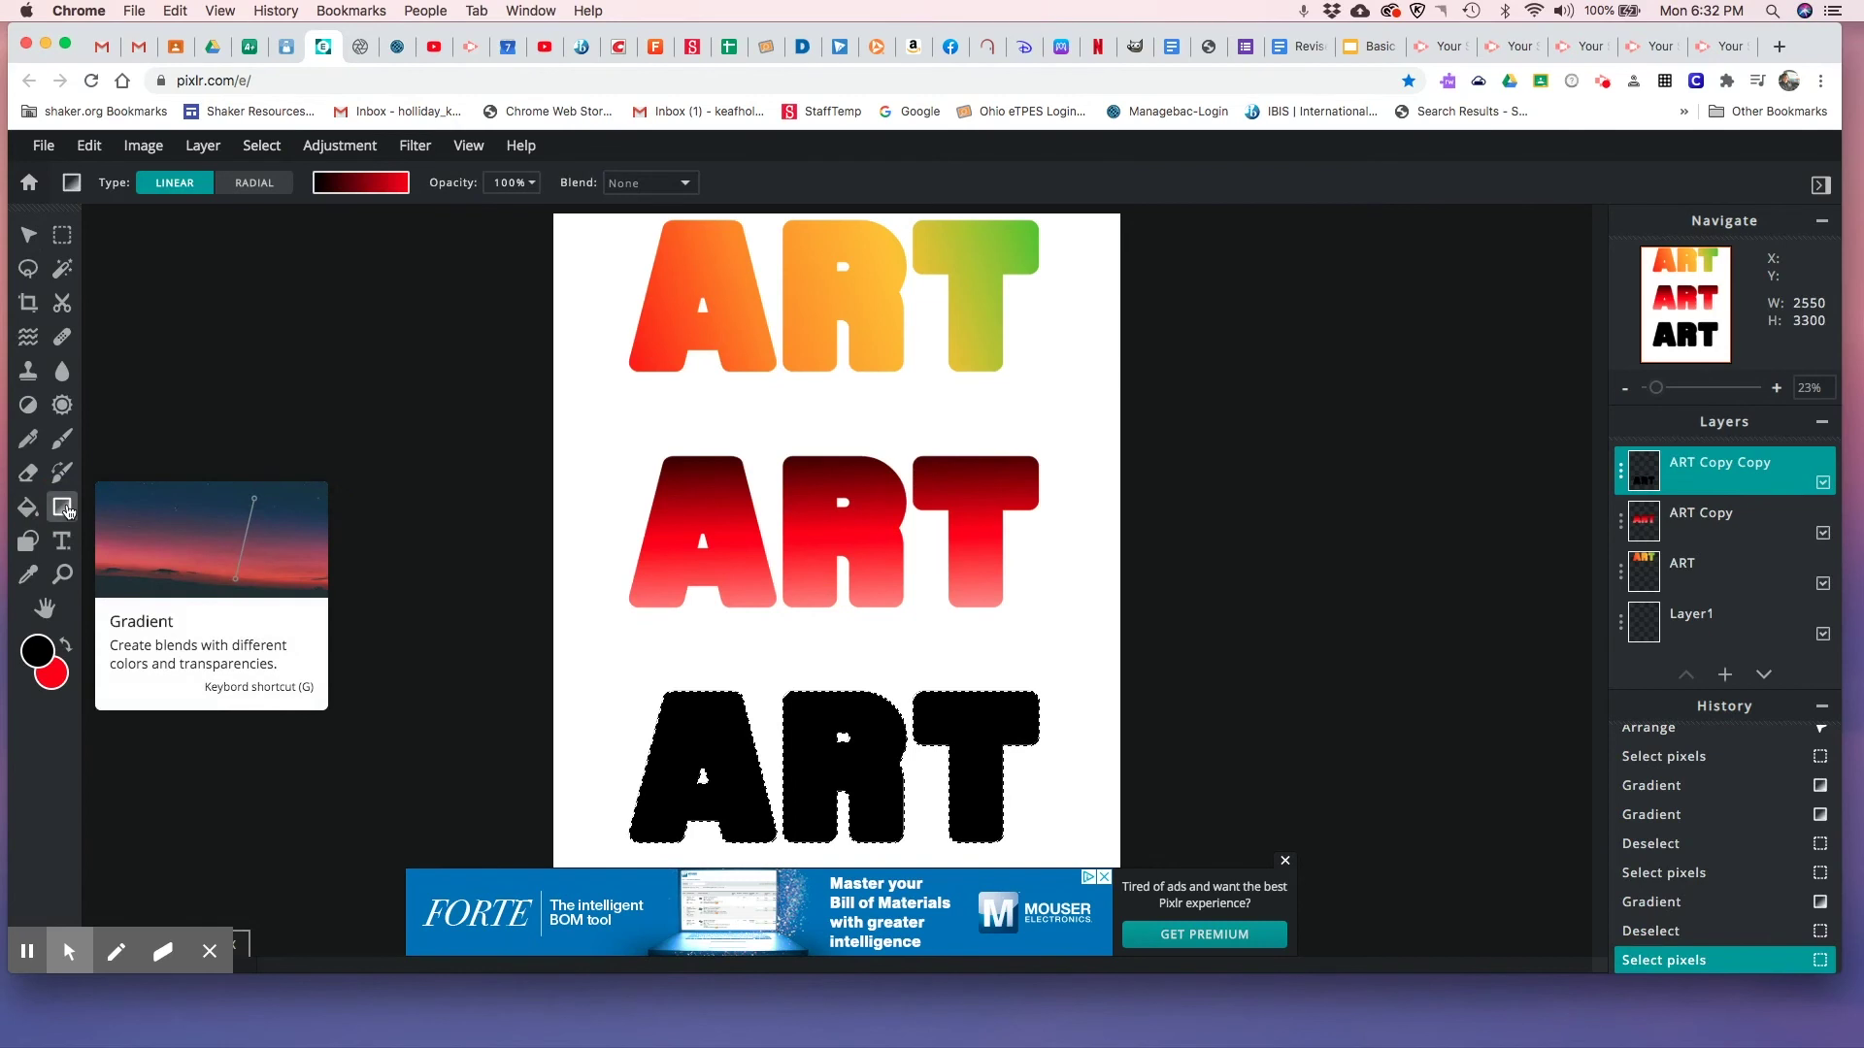
pyautogui.click(365, 185)
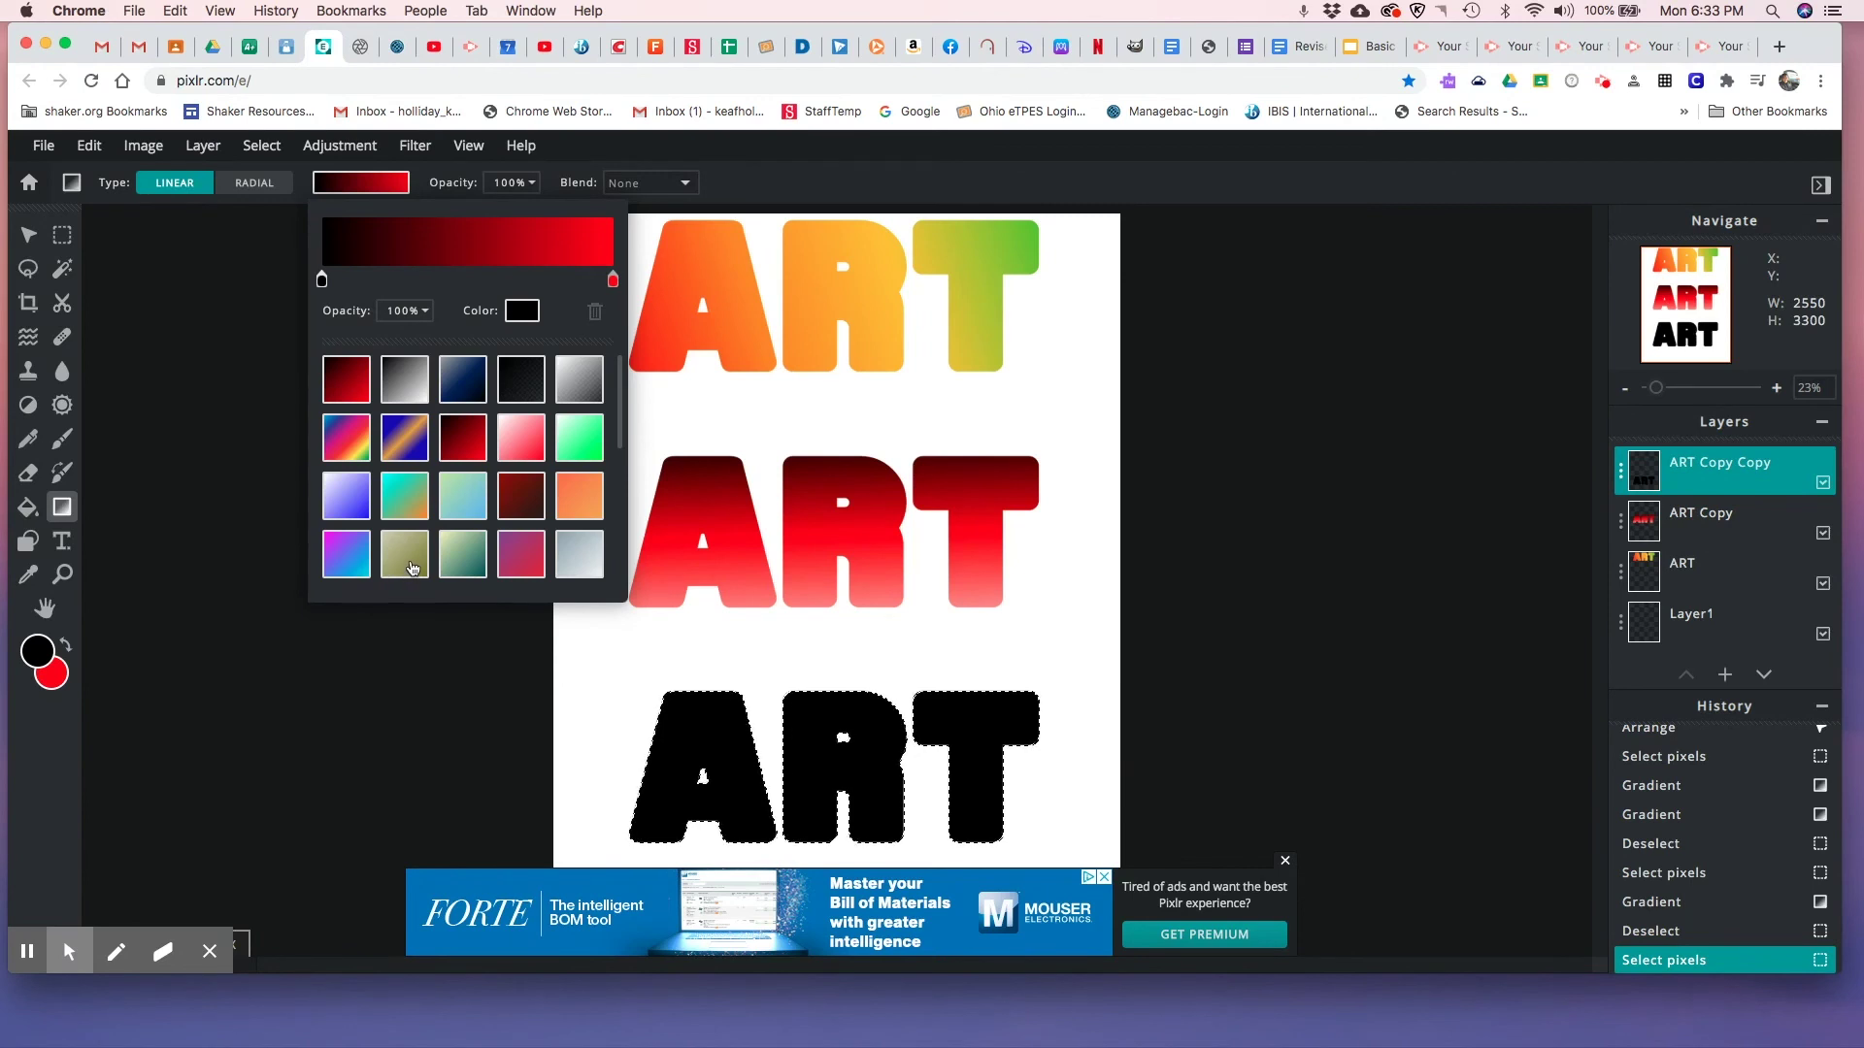
pyautogui.click(417, 555)
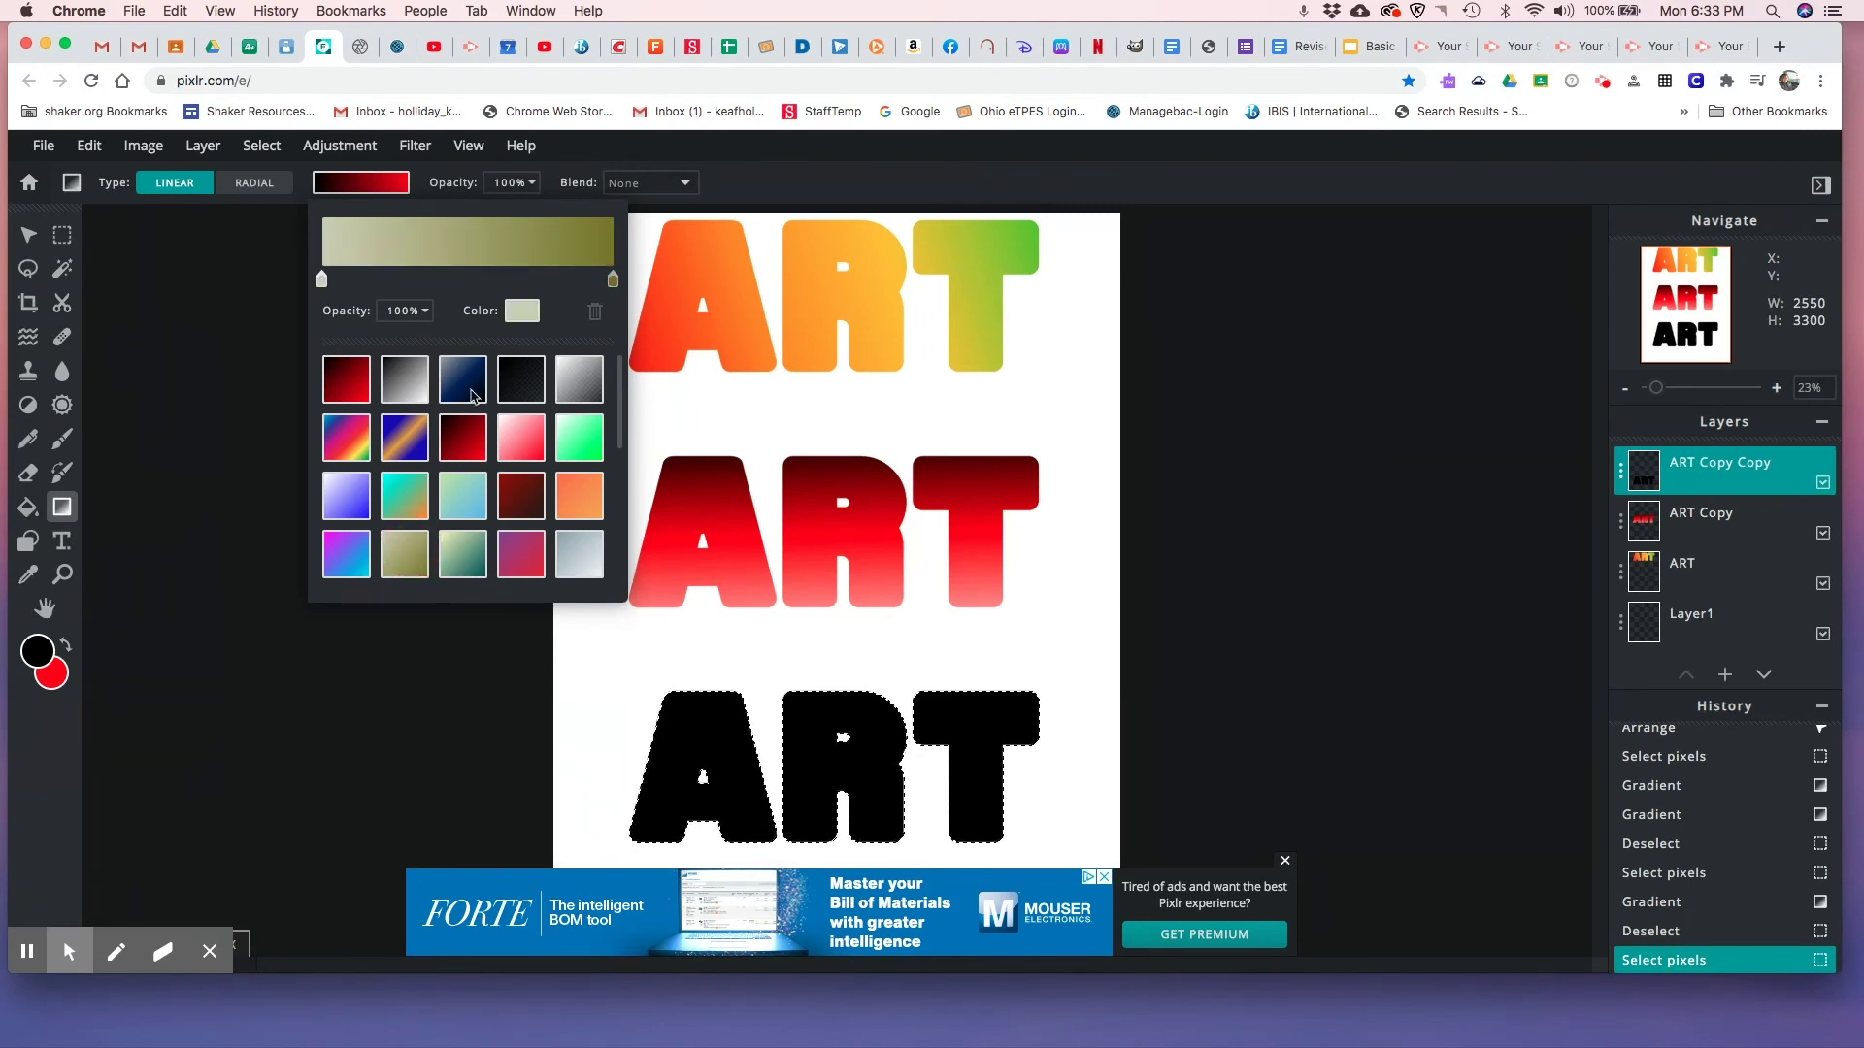
pyautogui.moveTo(614, 282); pyautogui.dragTo(475, 283)
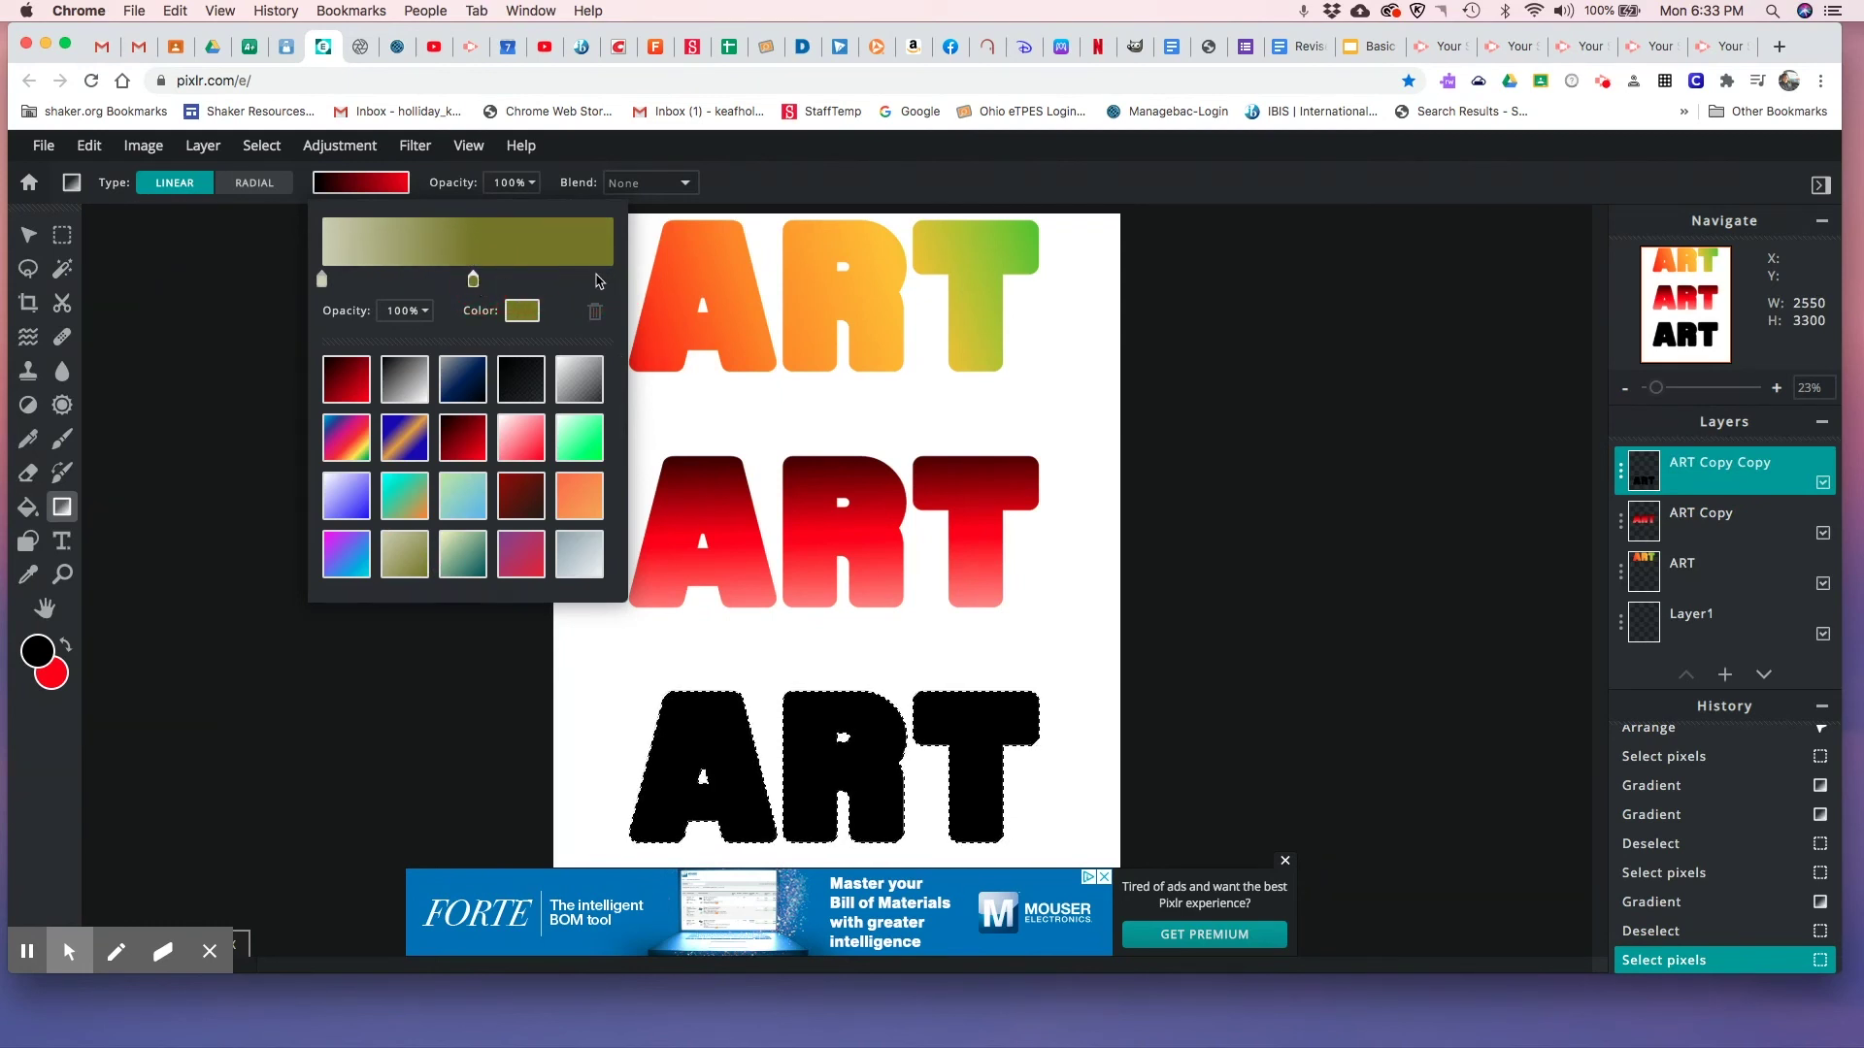
# - Recolor the pale beige stop at the start of the gradient golden tan, #B49E46
pyautogui.click(323, 282)
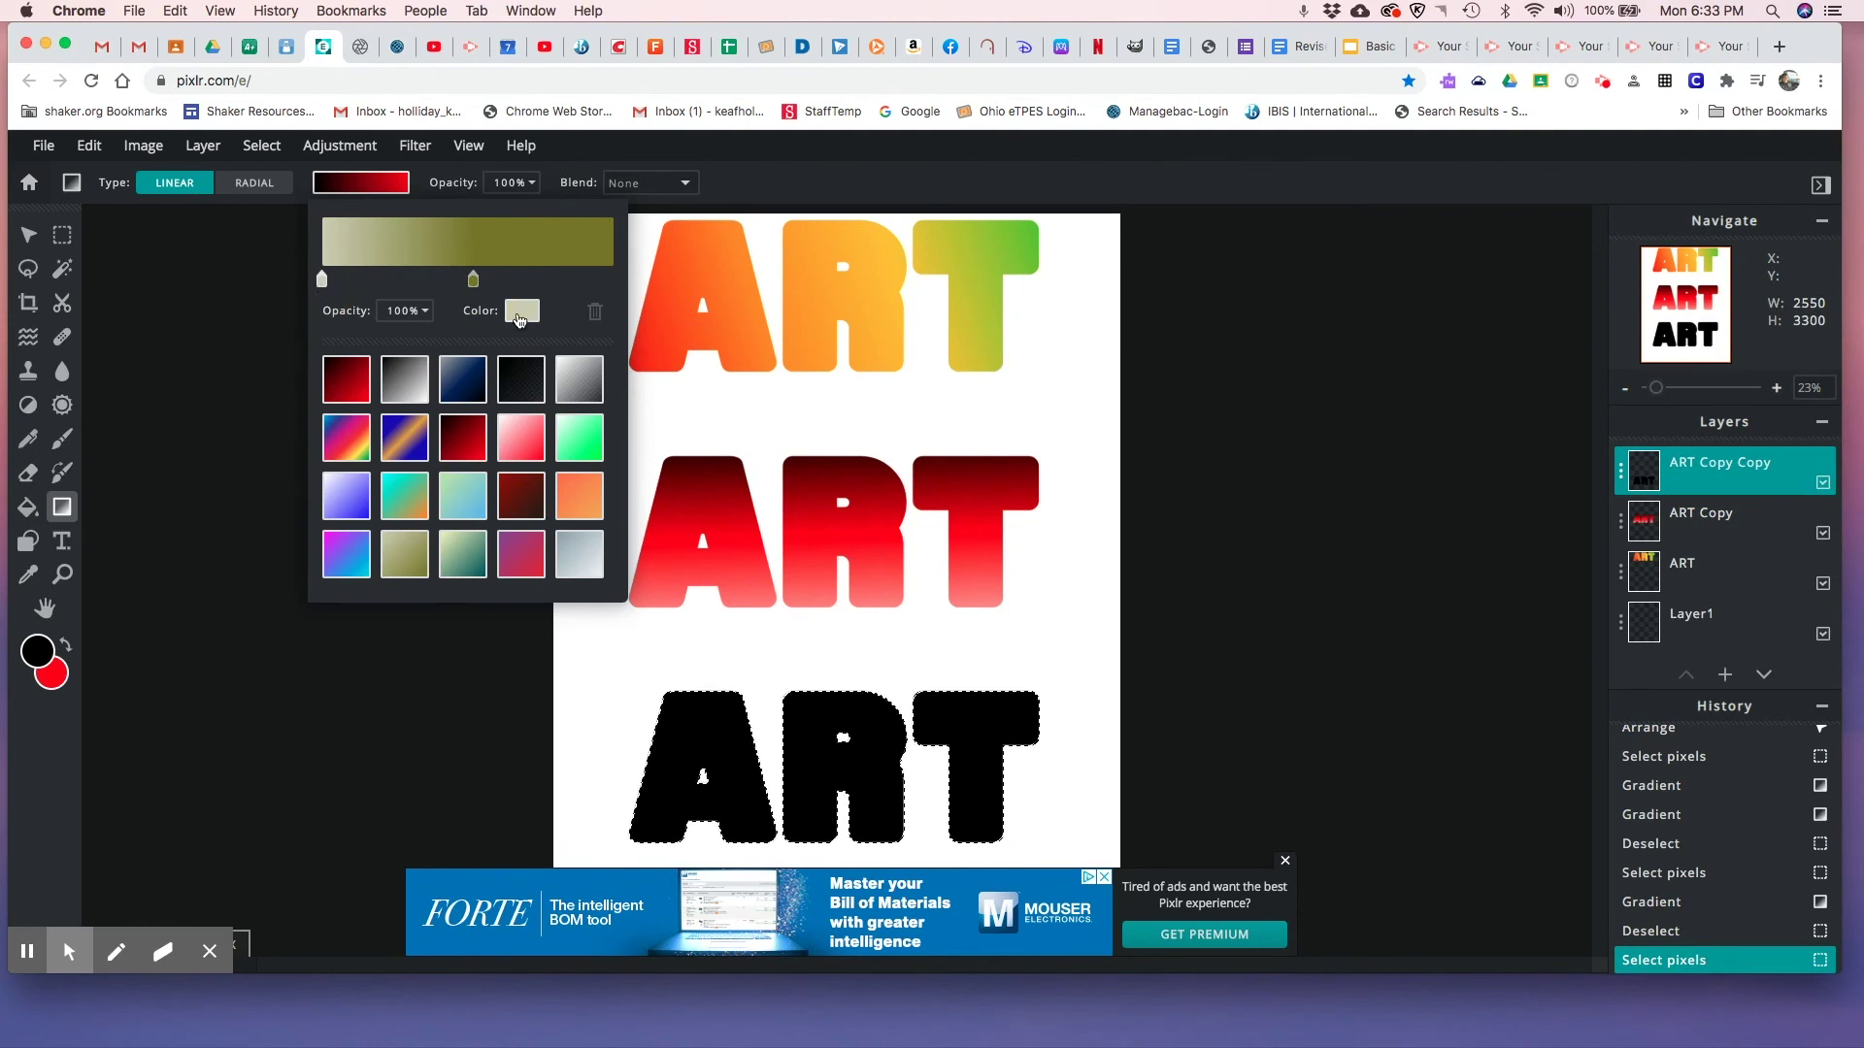
pyautogui.click(517, 312)
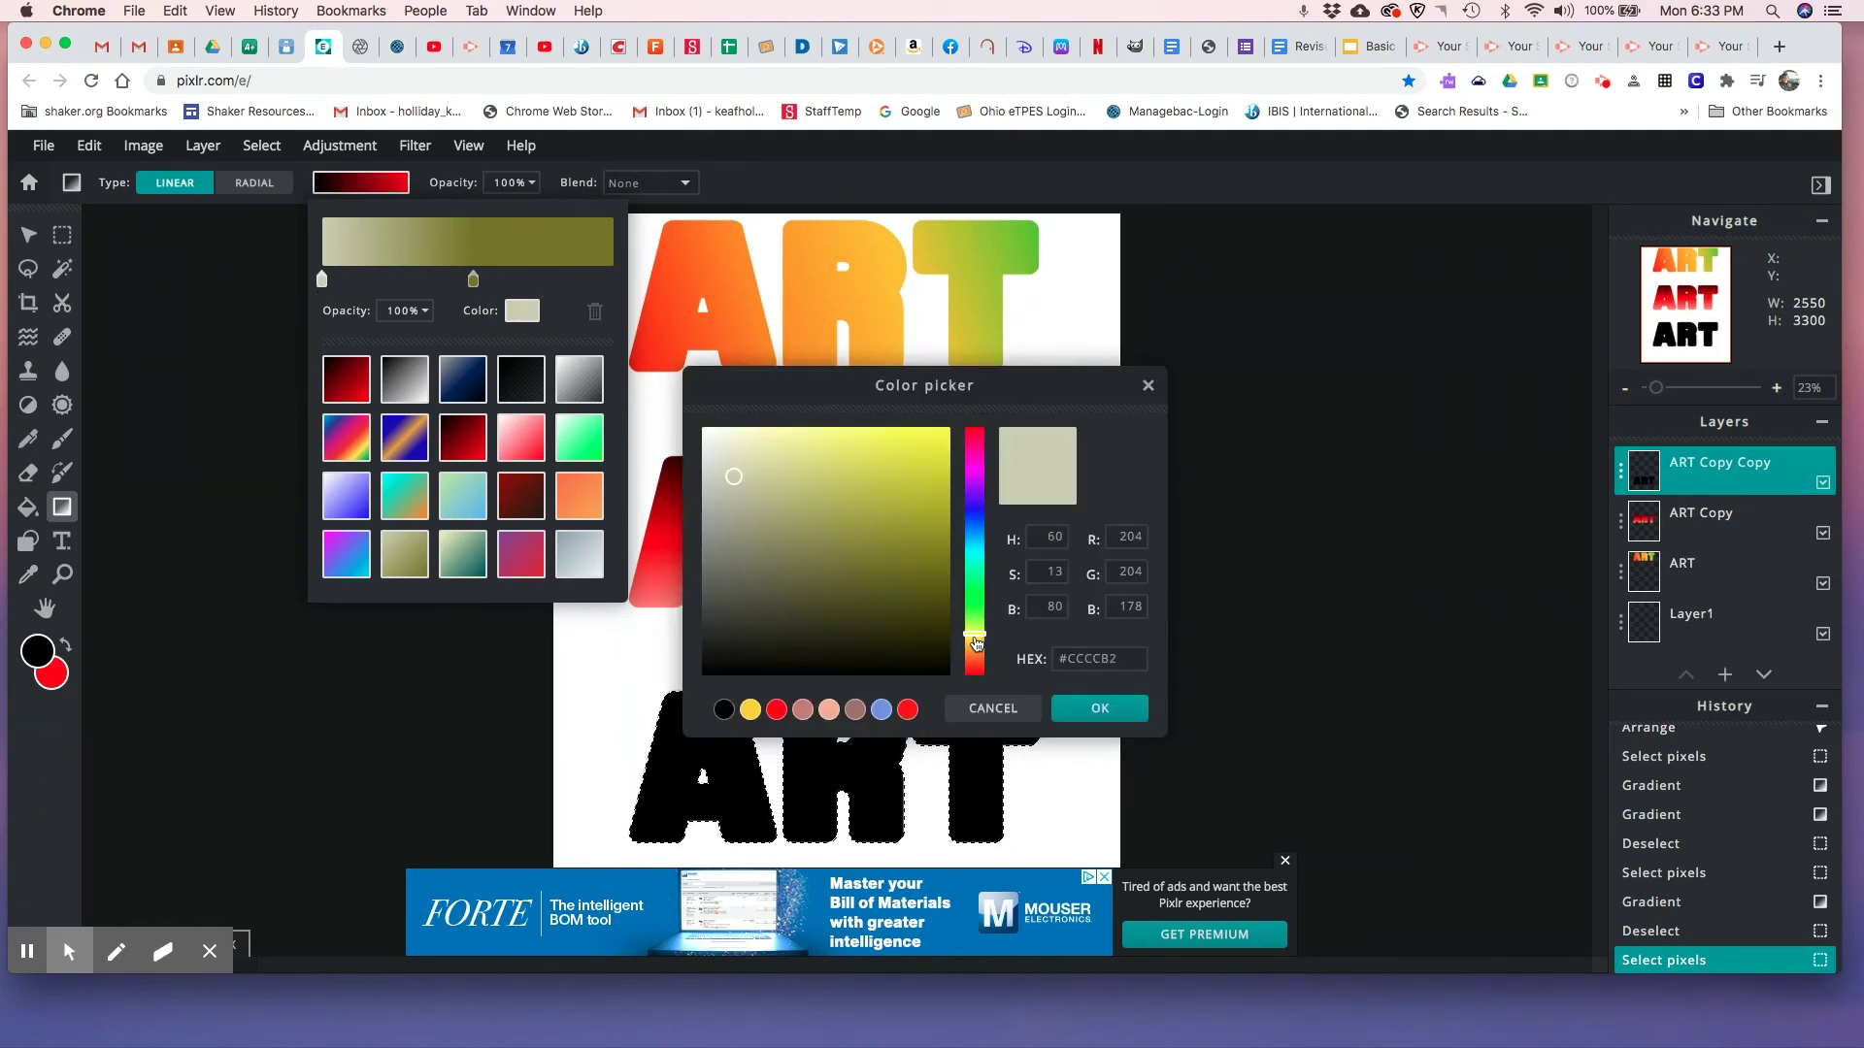
pyautogui.click(976, 642)
pyautogui.click(861, 488)
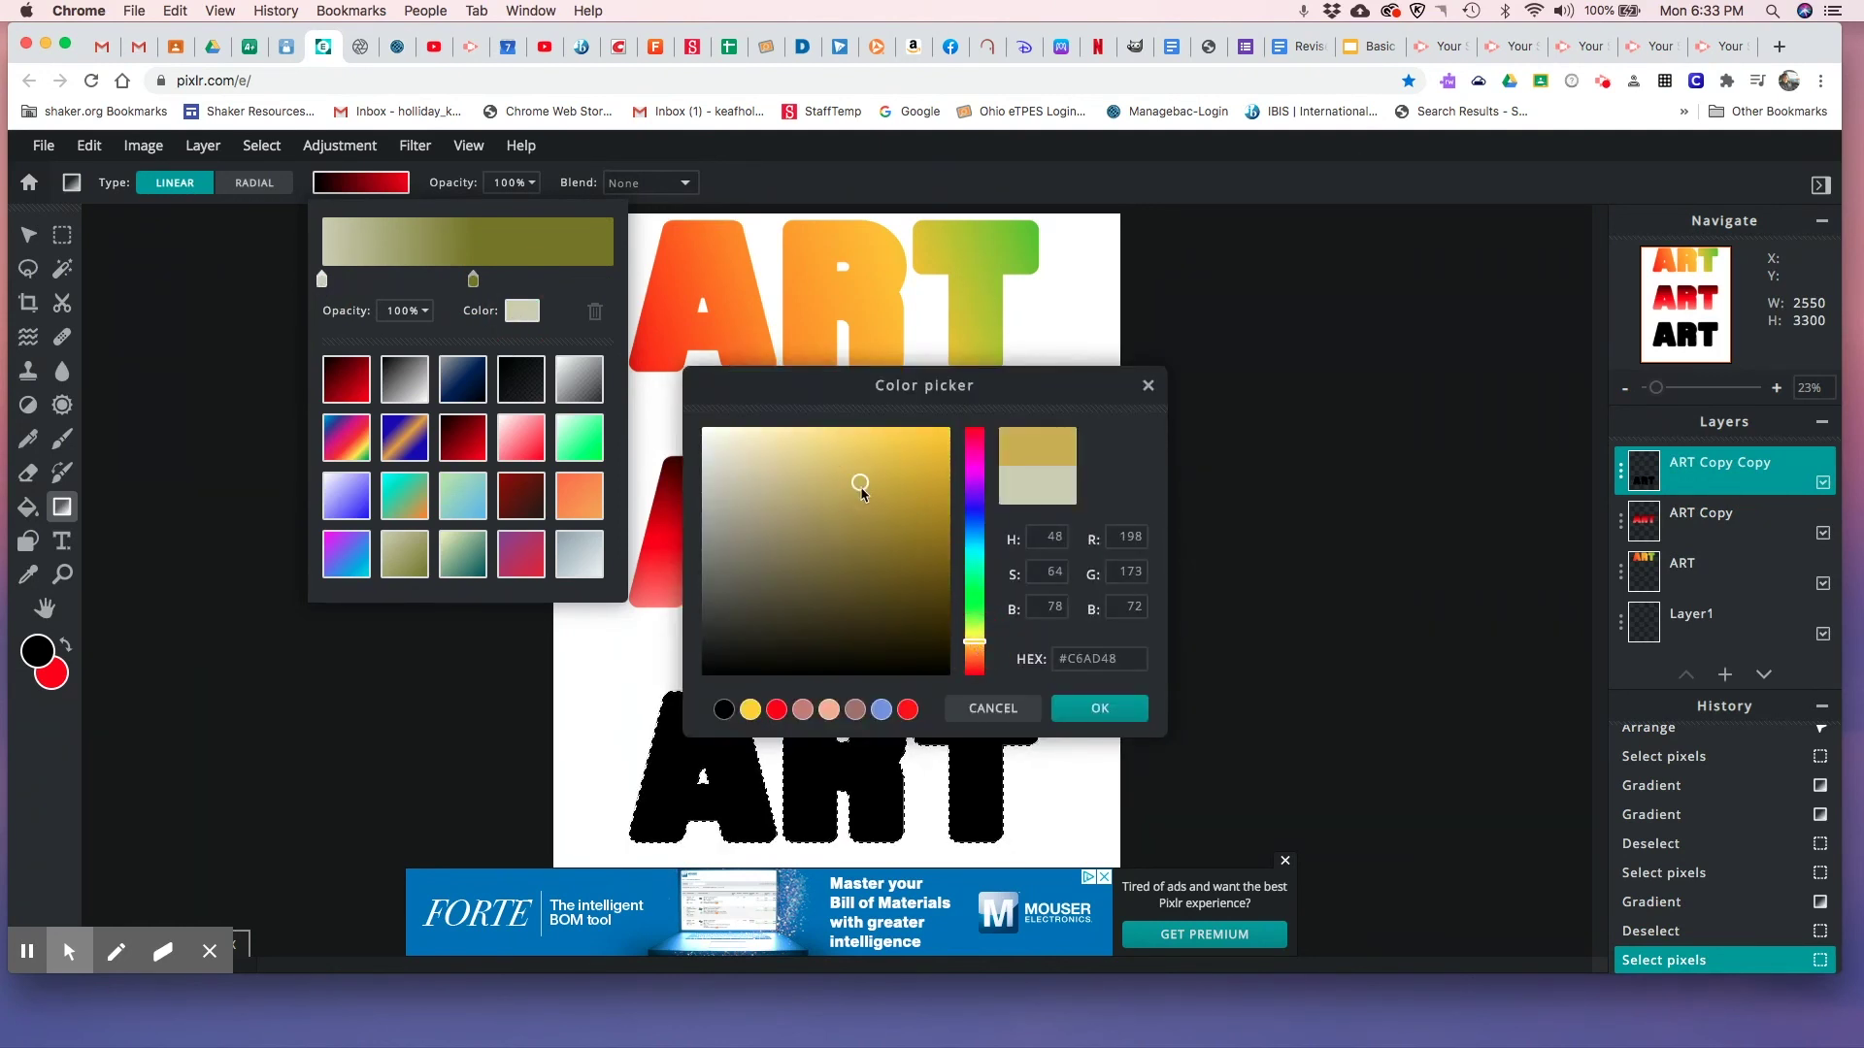
pyautogui.click(853, 500)
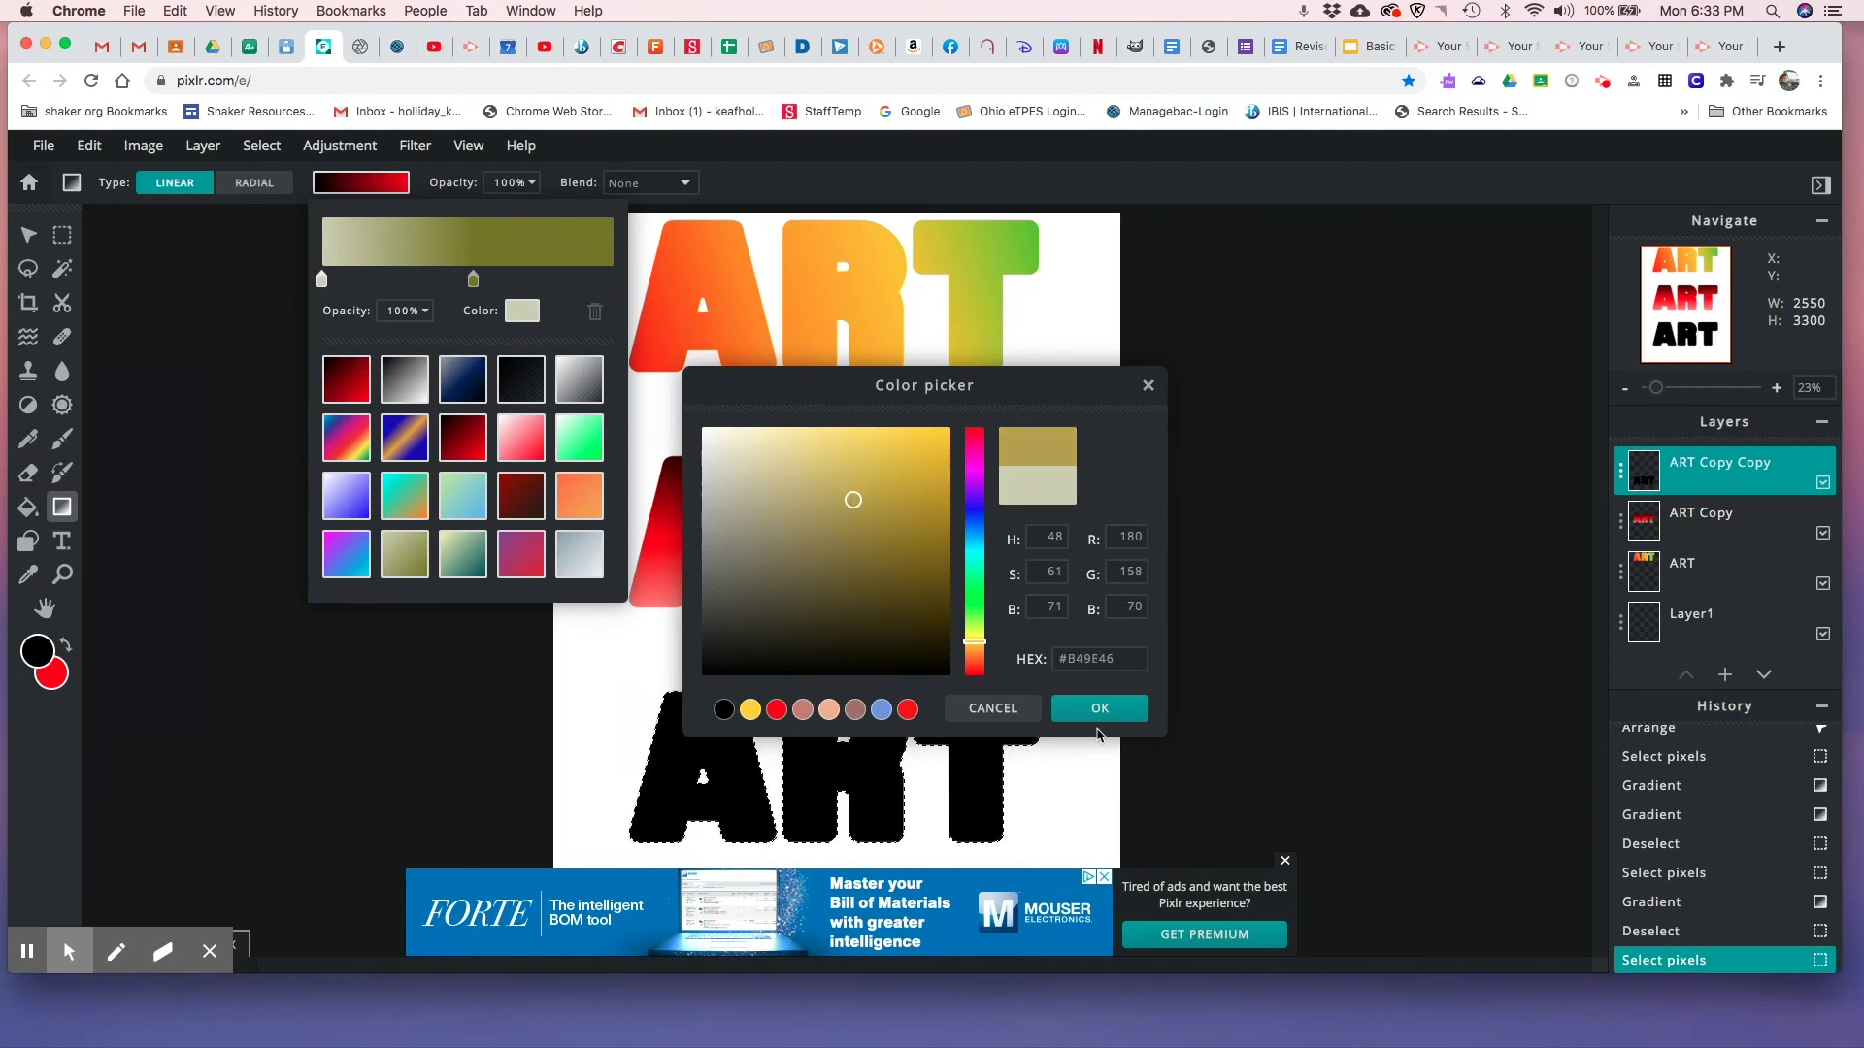
pyautogui.click(1098, 710)
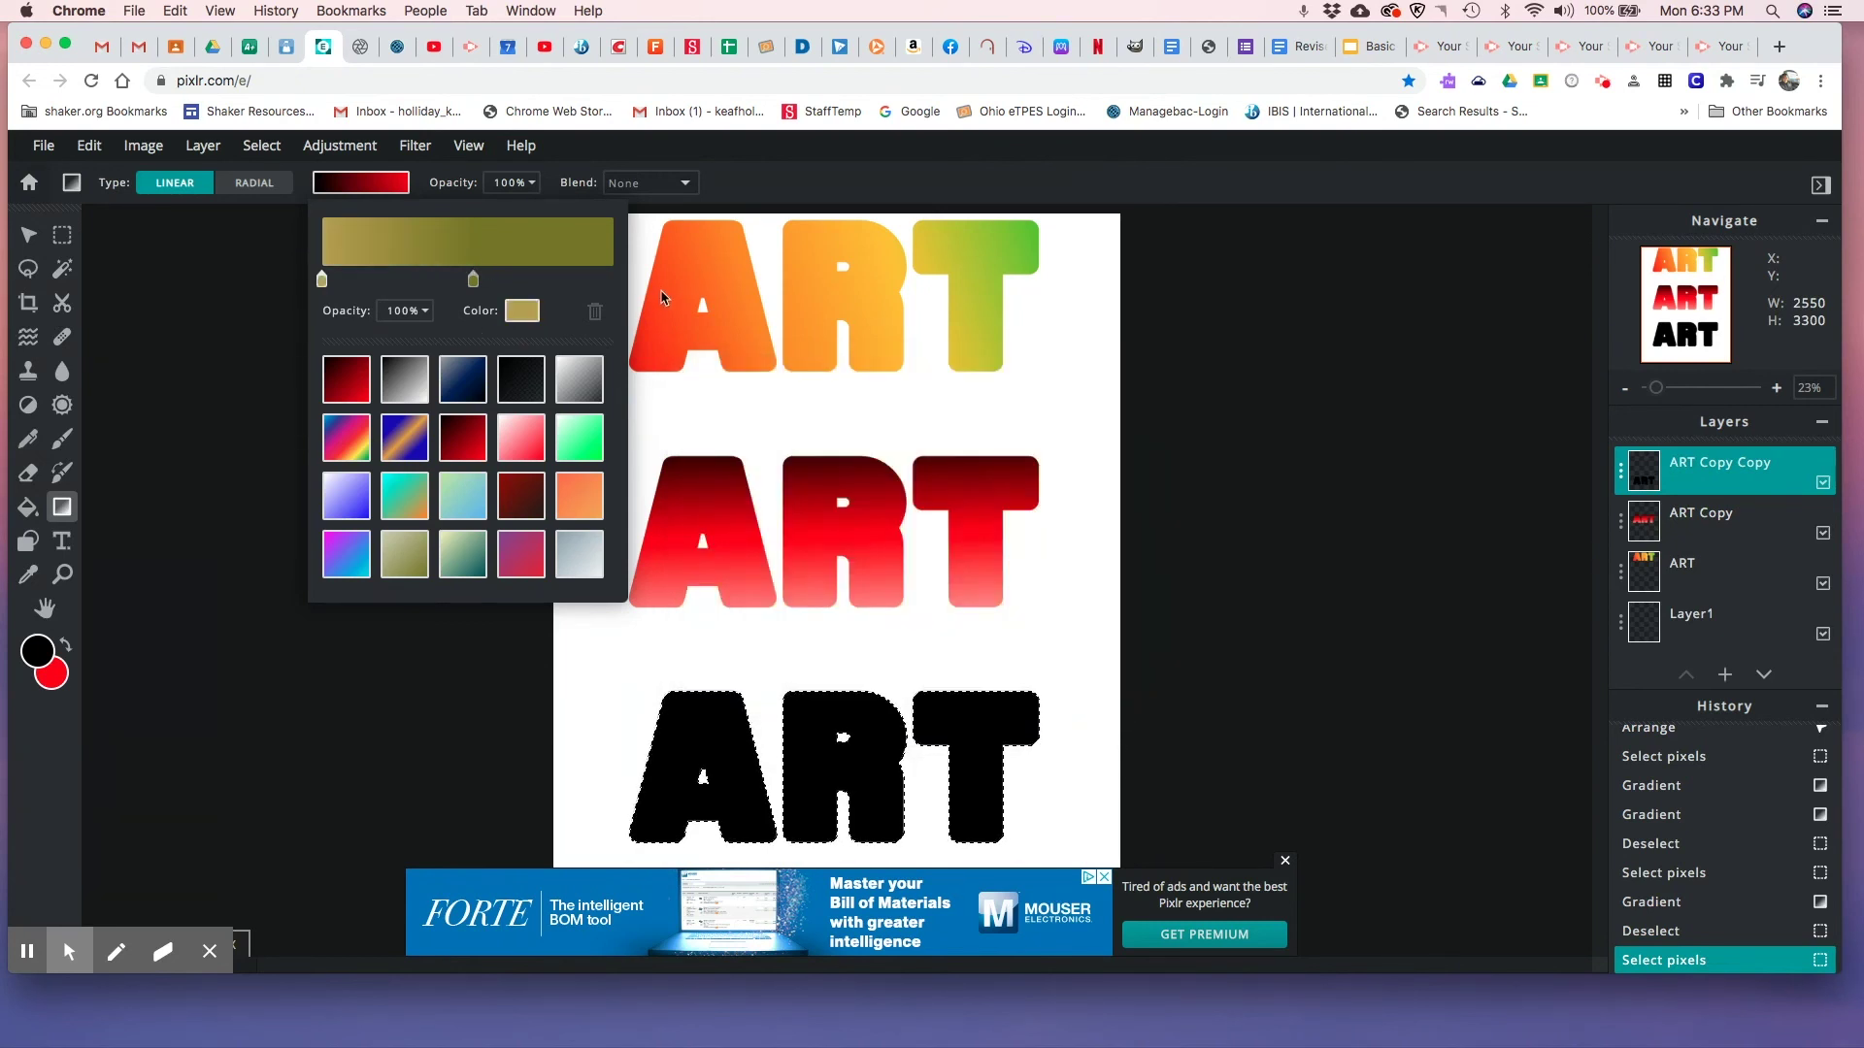
# - Add a color stop at the end of the gradient and make it dark brown, #503A38
pyautogui.click(611, 280)
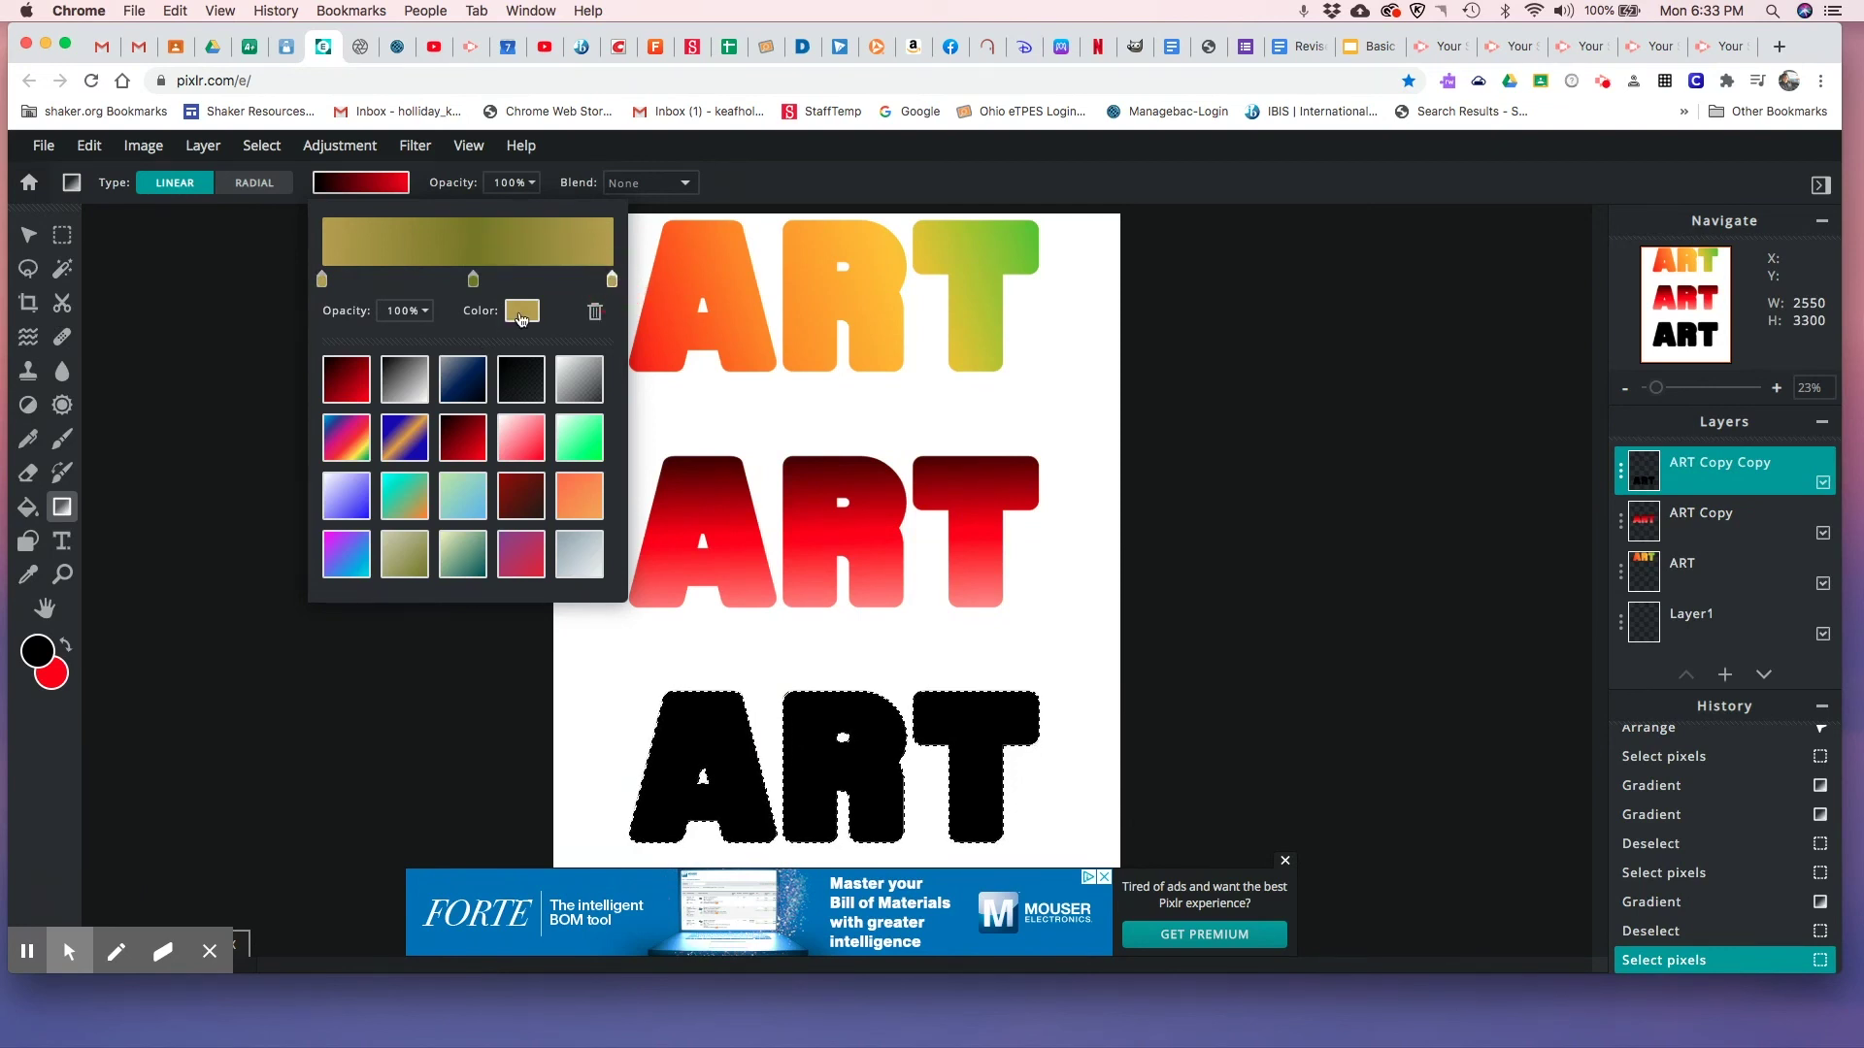
pyautogui.click(524, 312)
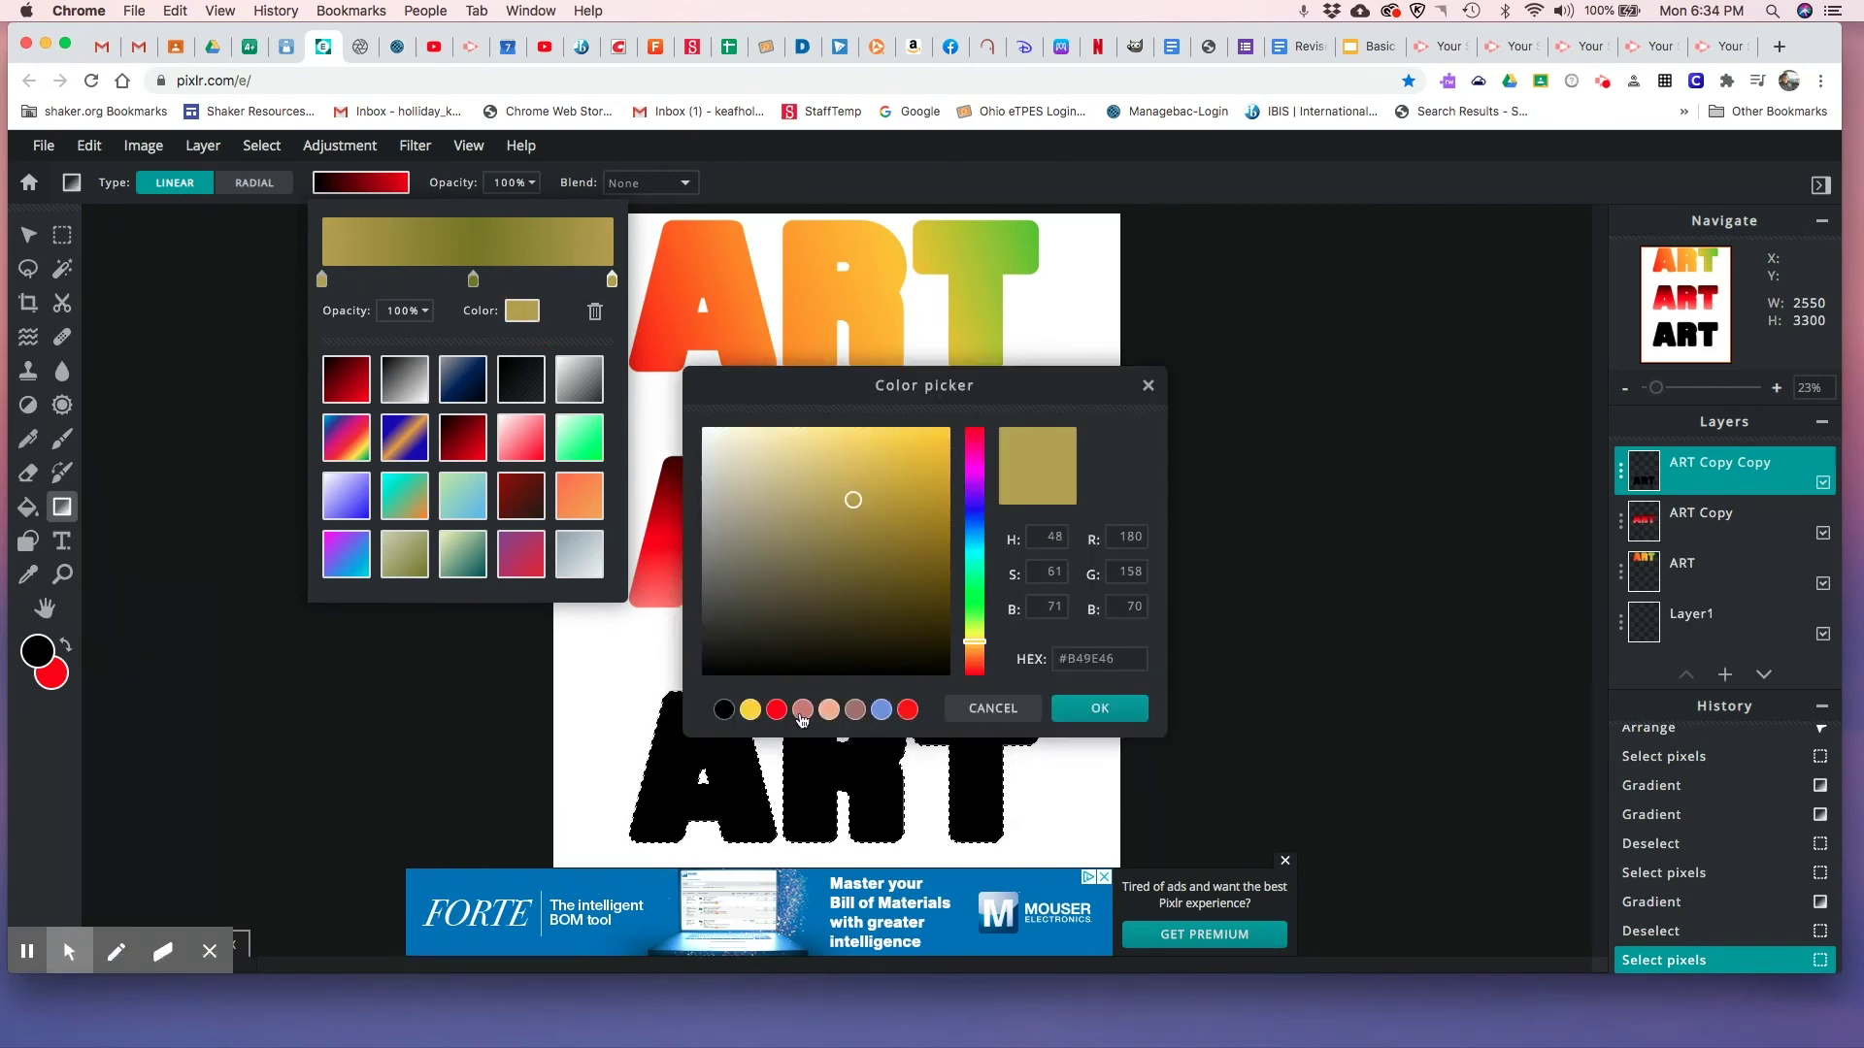
pyautogui.click(801, 717)
pyautogui.click(789, 580)
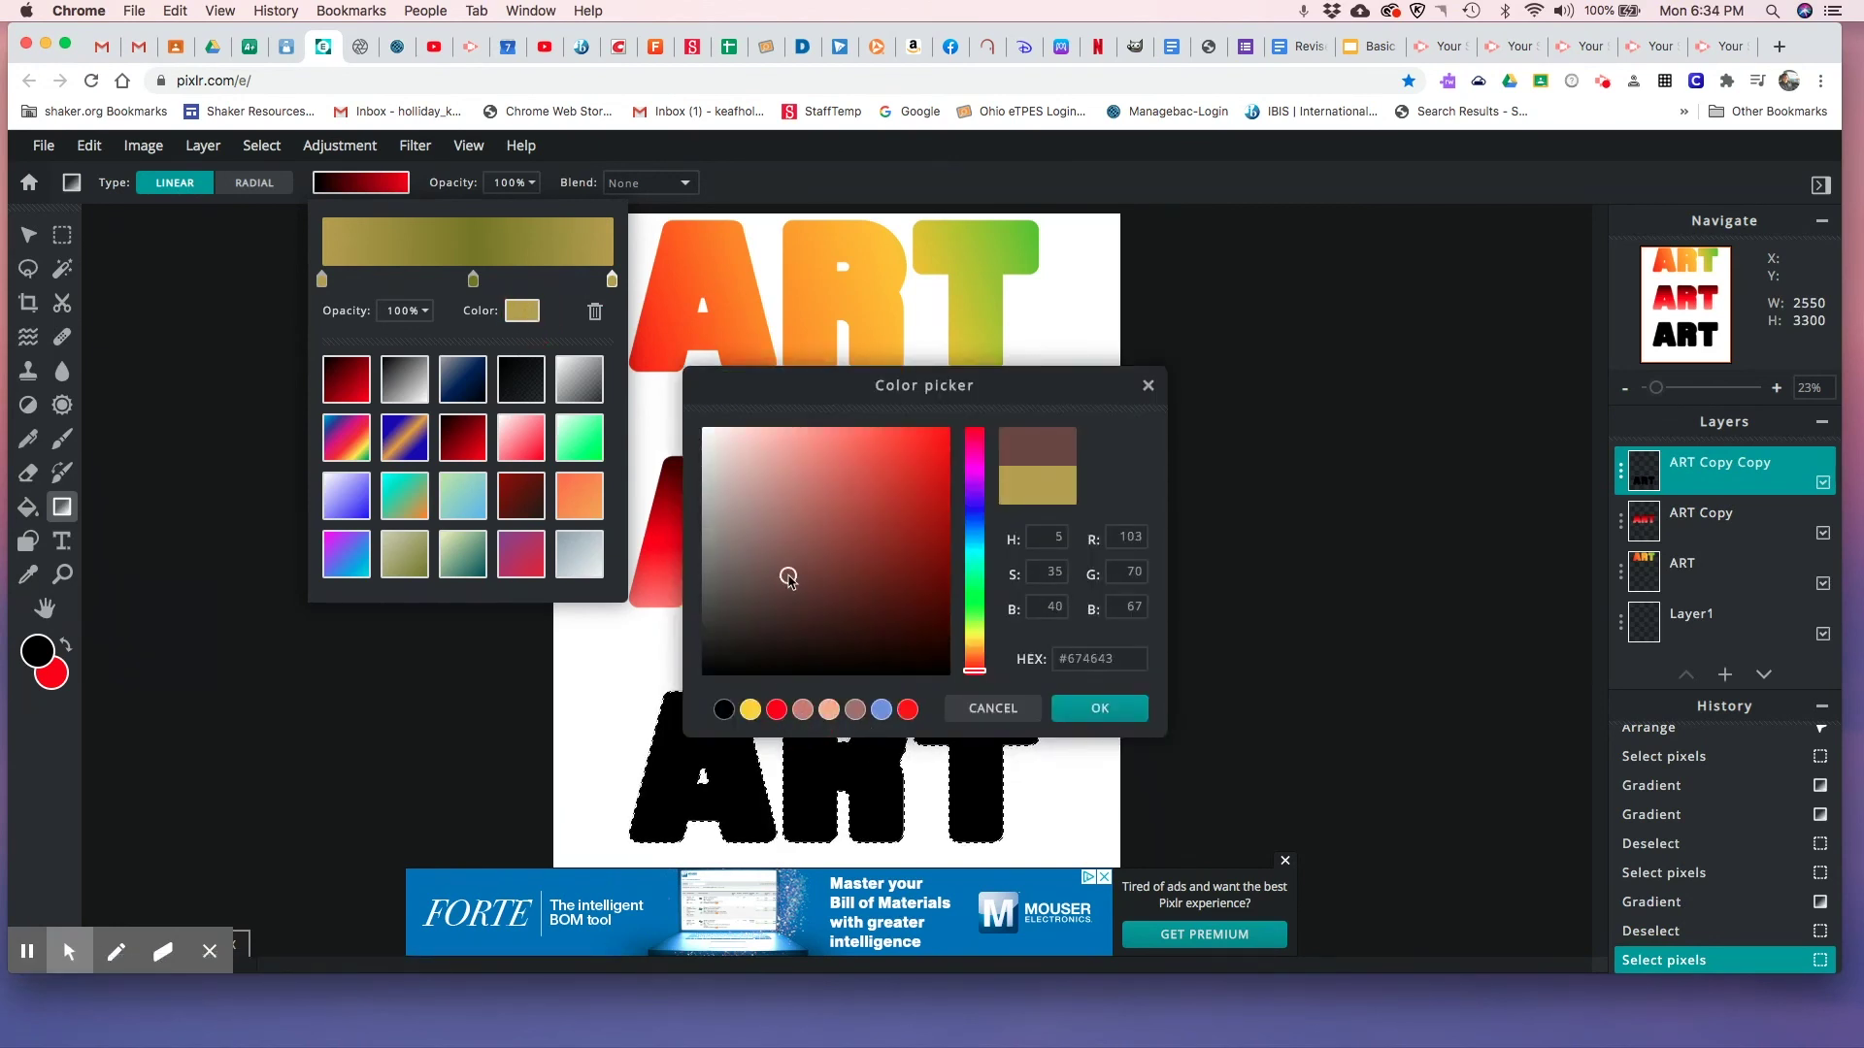
pyautogui.click(774, 598)
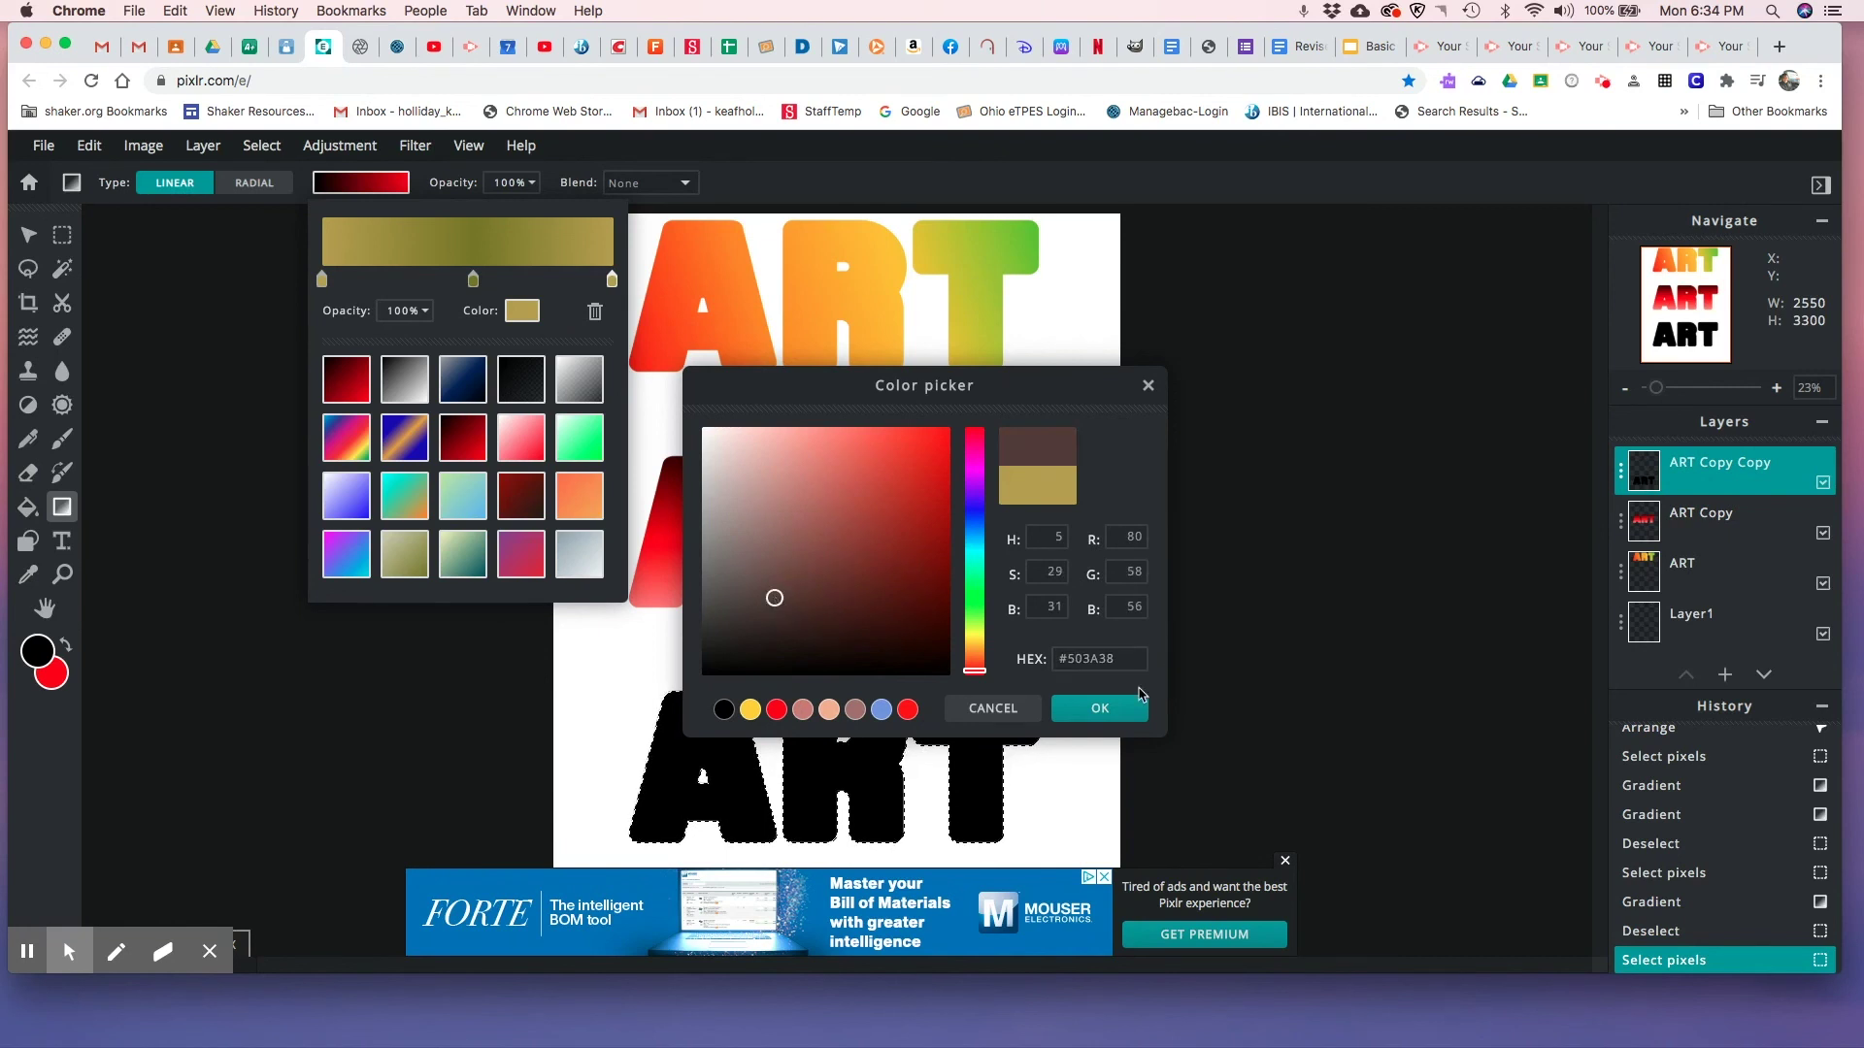
pyautogui.click(1107, 708)
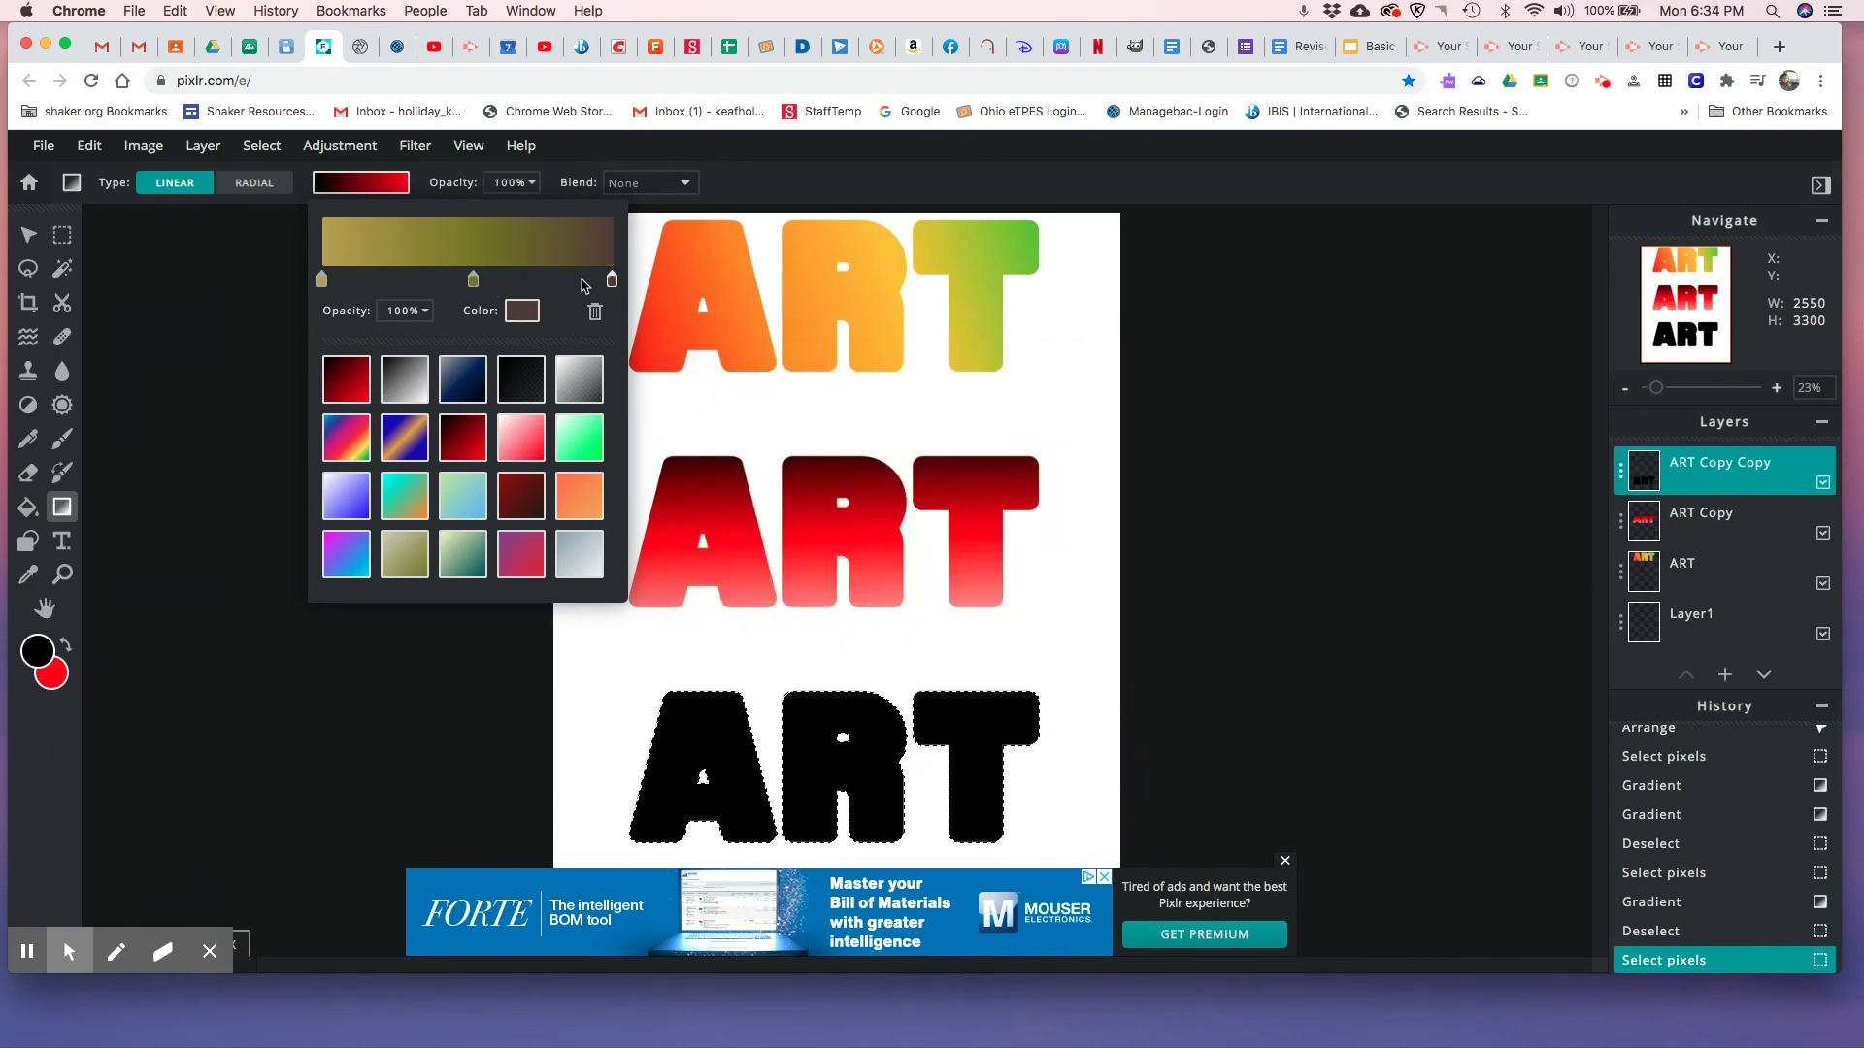
# - Fill the lowermost ART word diagonally with the gradient, from the A's upper left to the T's foot, and deselect it
pyautogui.click(257, 657)
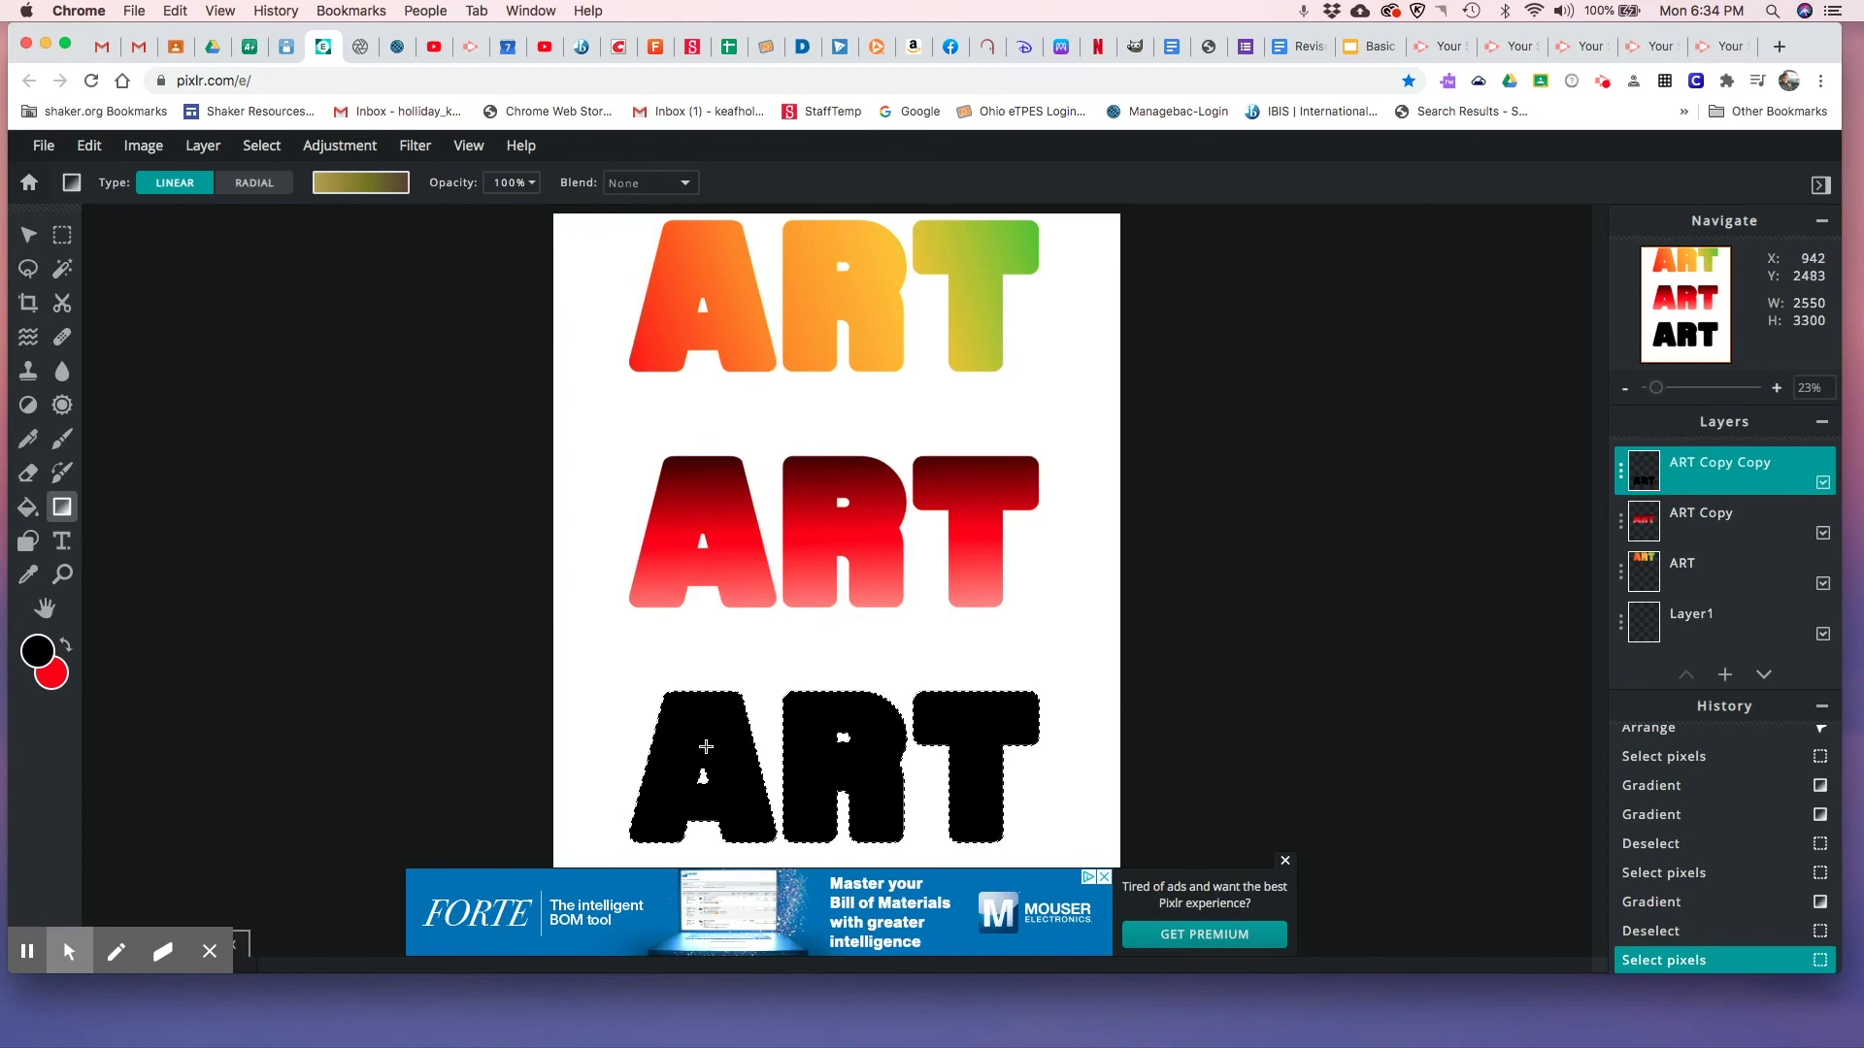
pyautogui.moveTo(662, 695); pyautogui.dragTo(1006, 843)
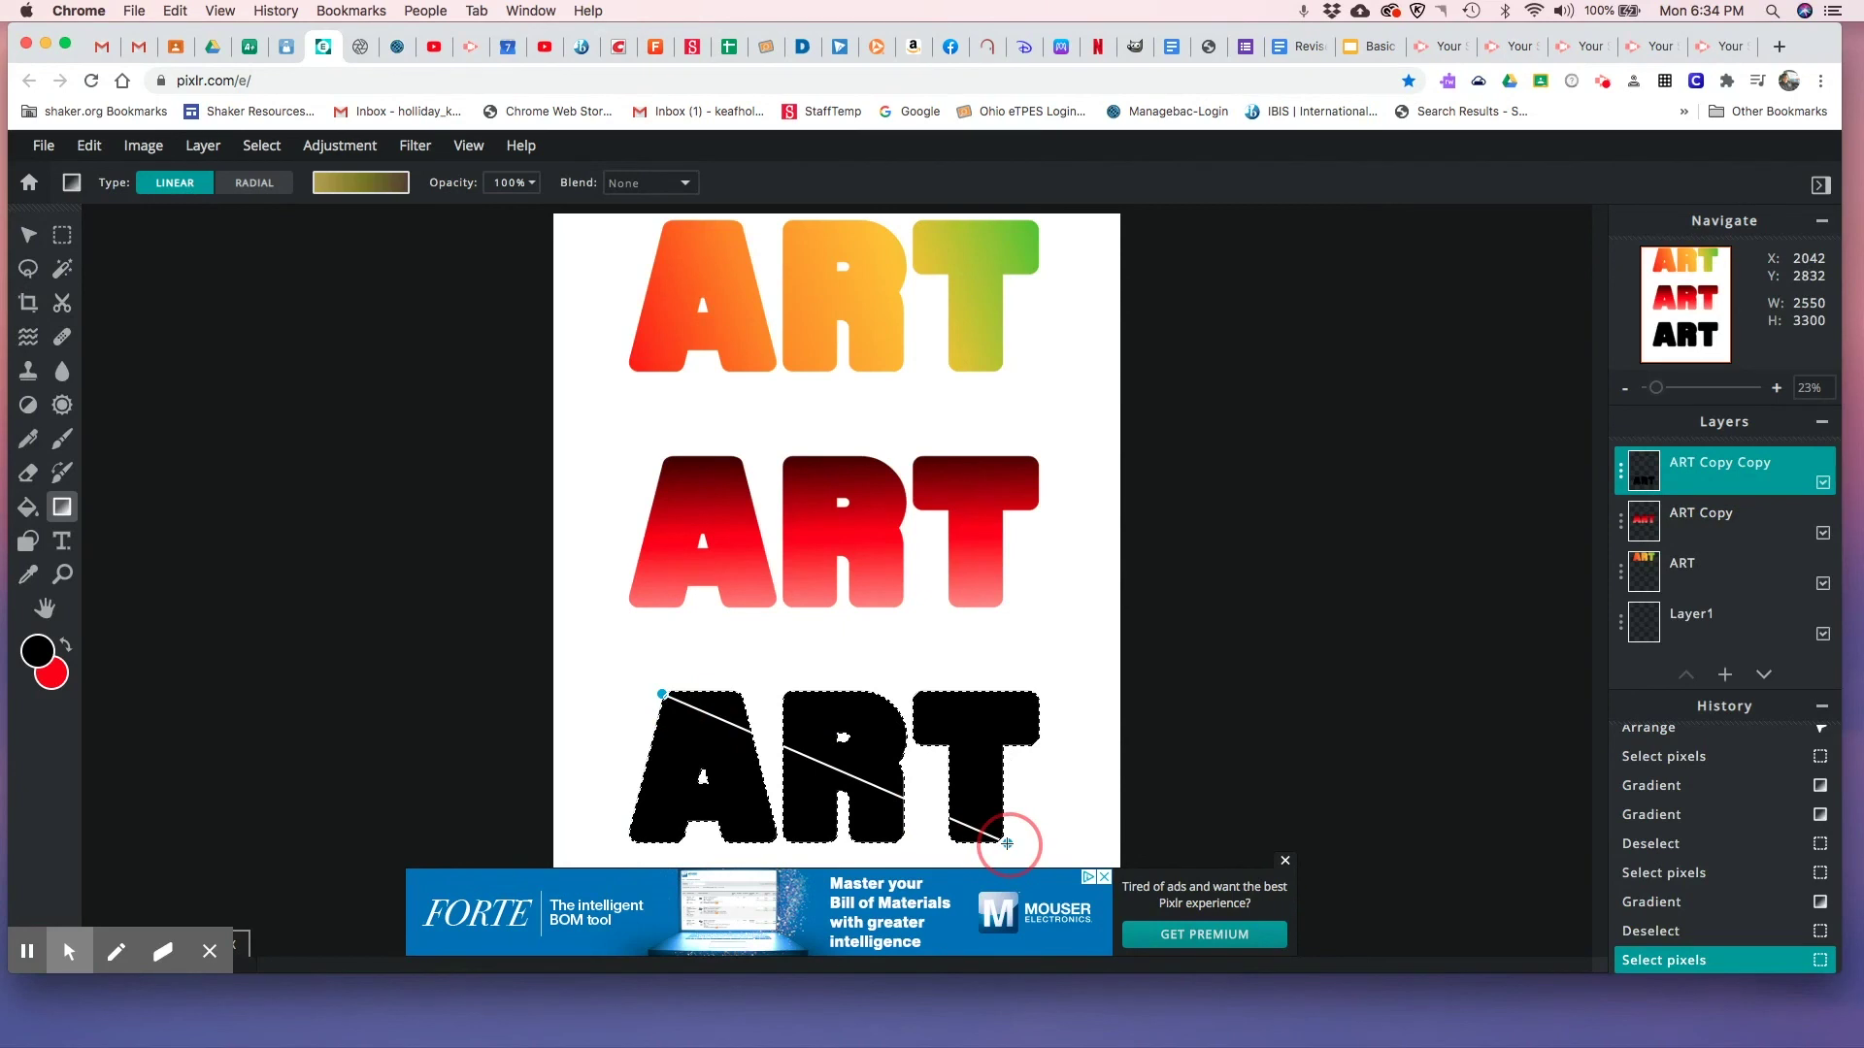
pyautogui.moveTo(1006, 843); pyautogui.dragTo(1008, 845)
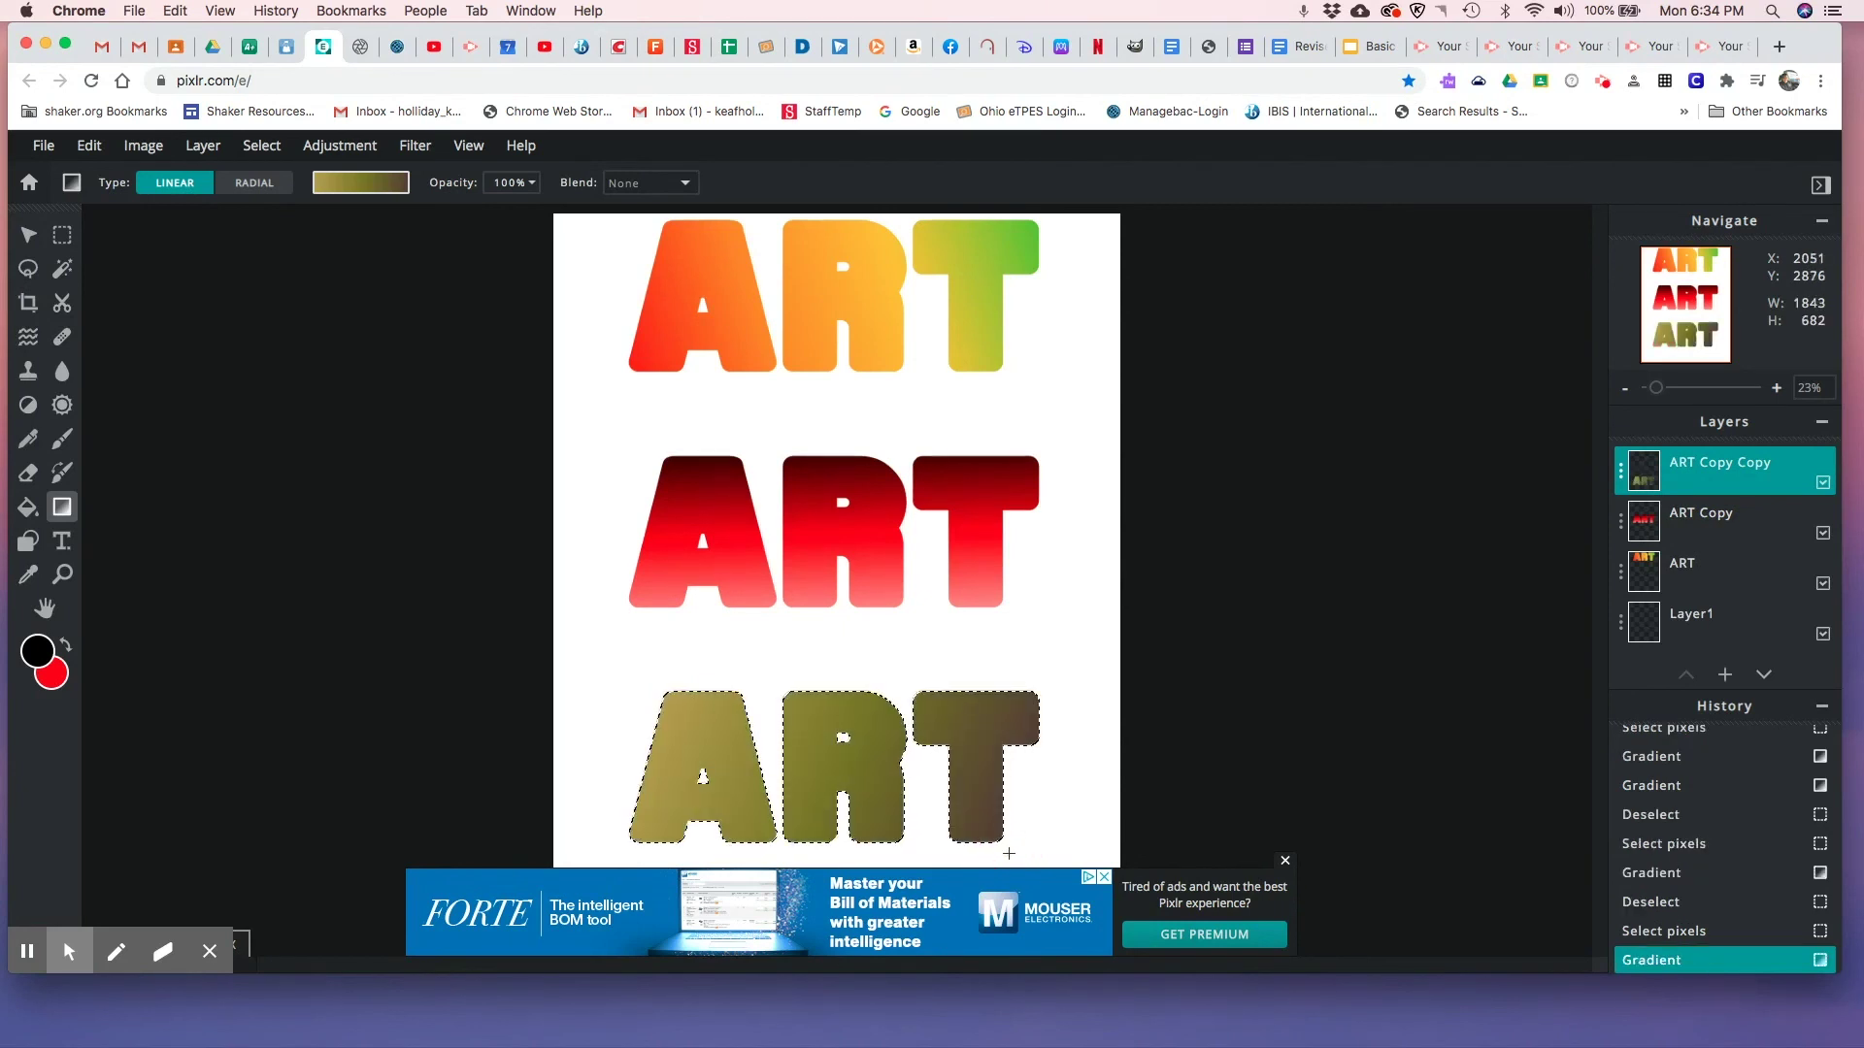
pyautogui.press('super+d')
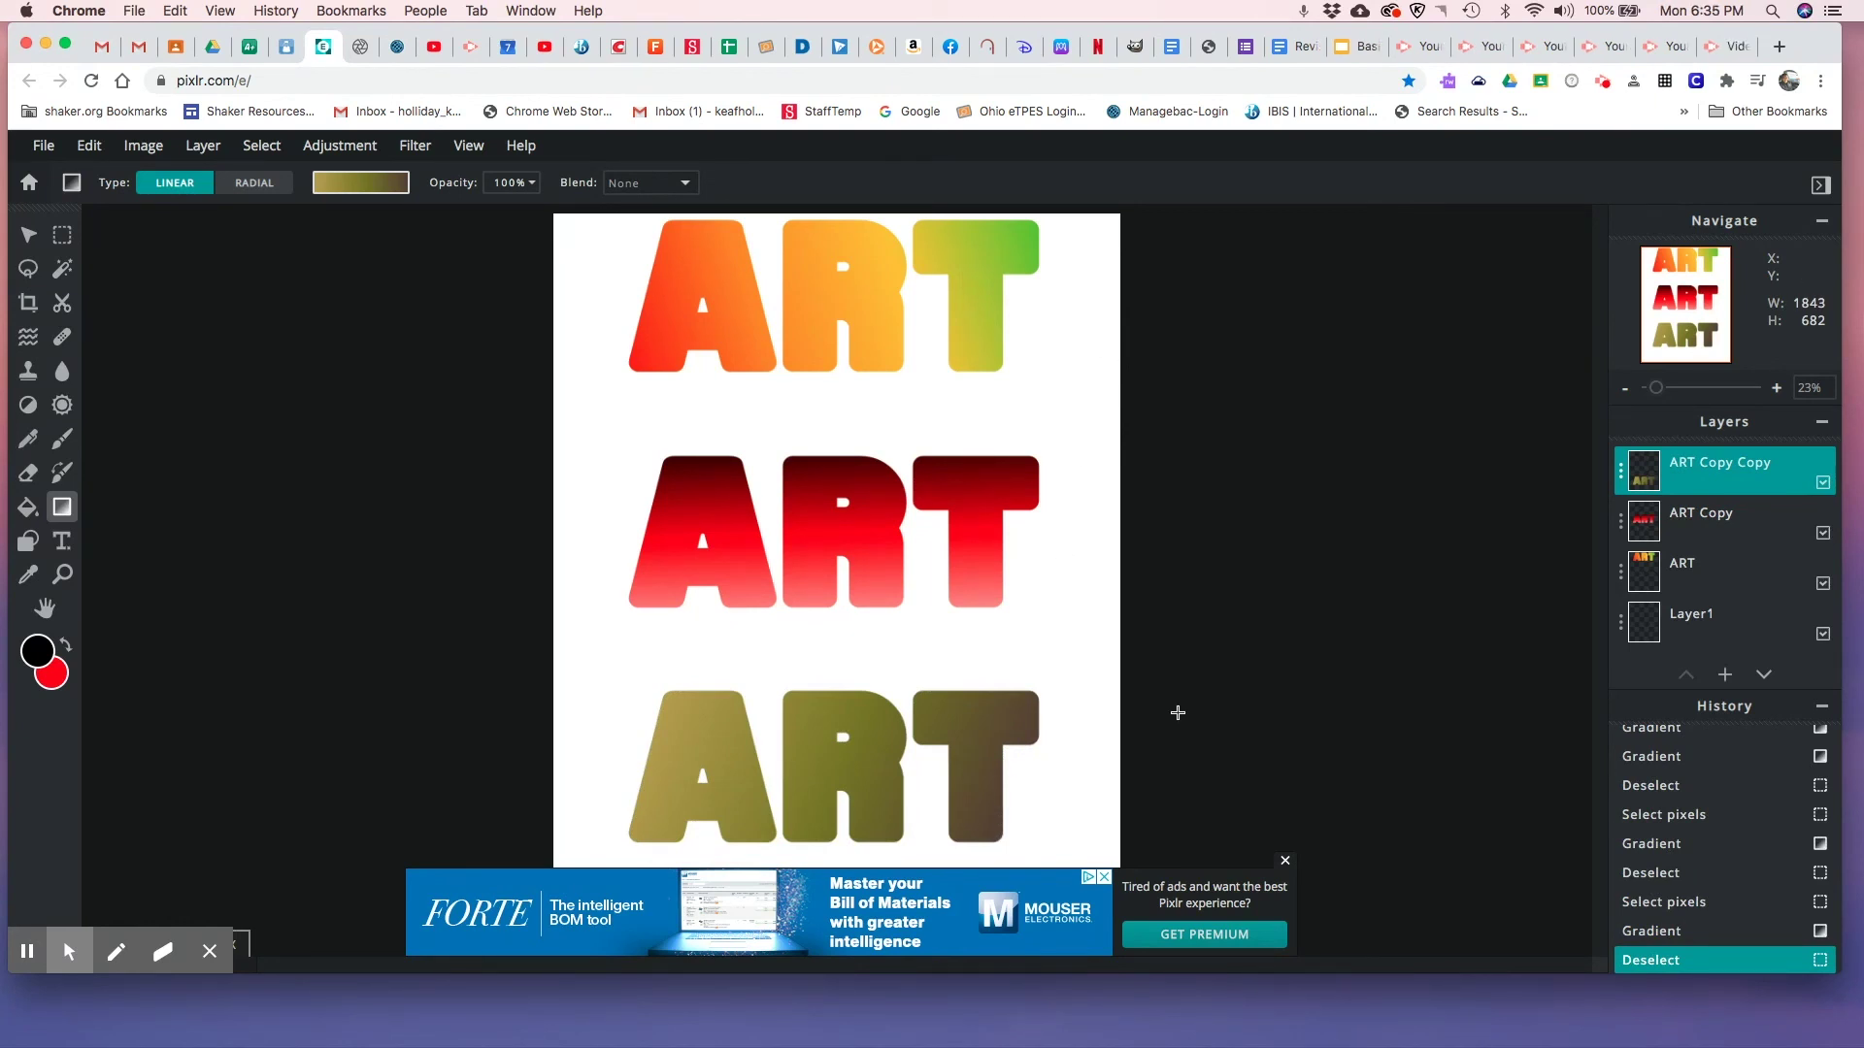
# - Open the save settings for the finished image
pyautogui.click(39, 145)
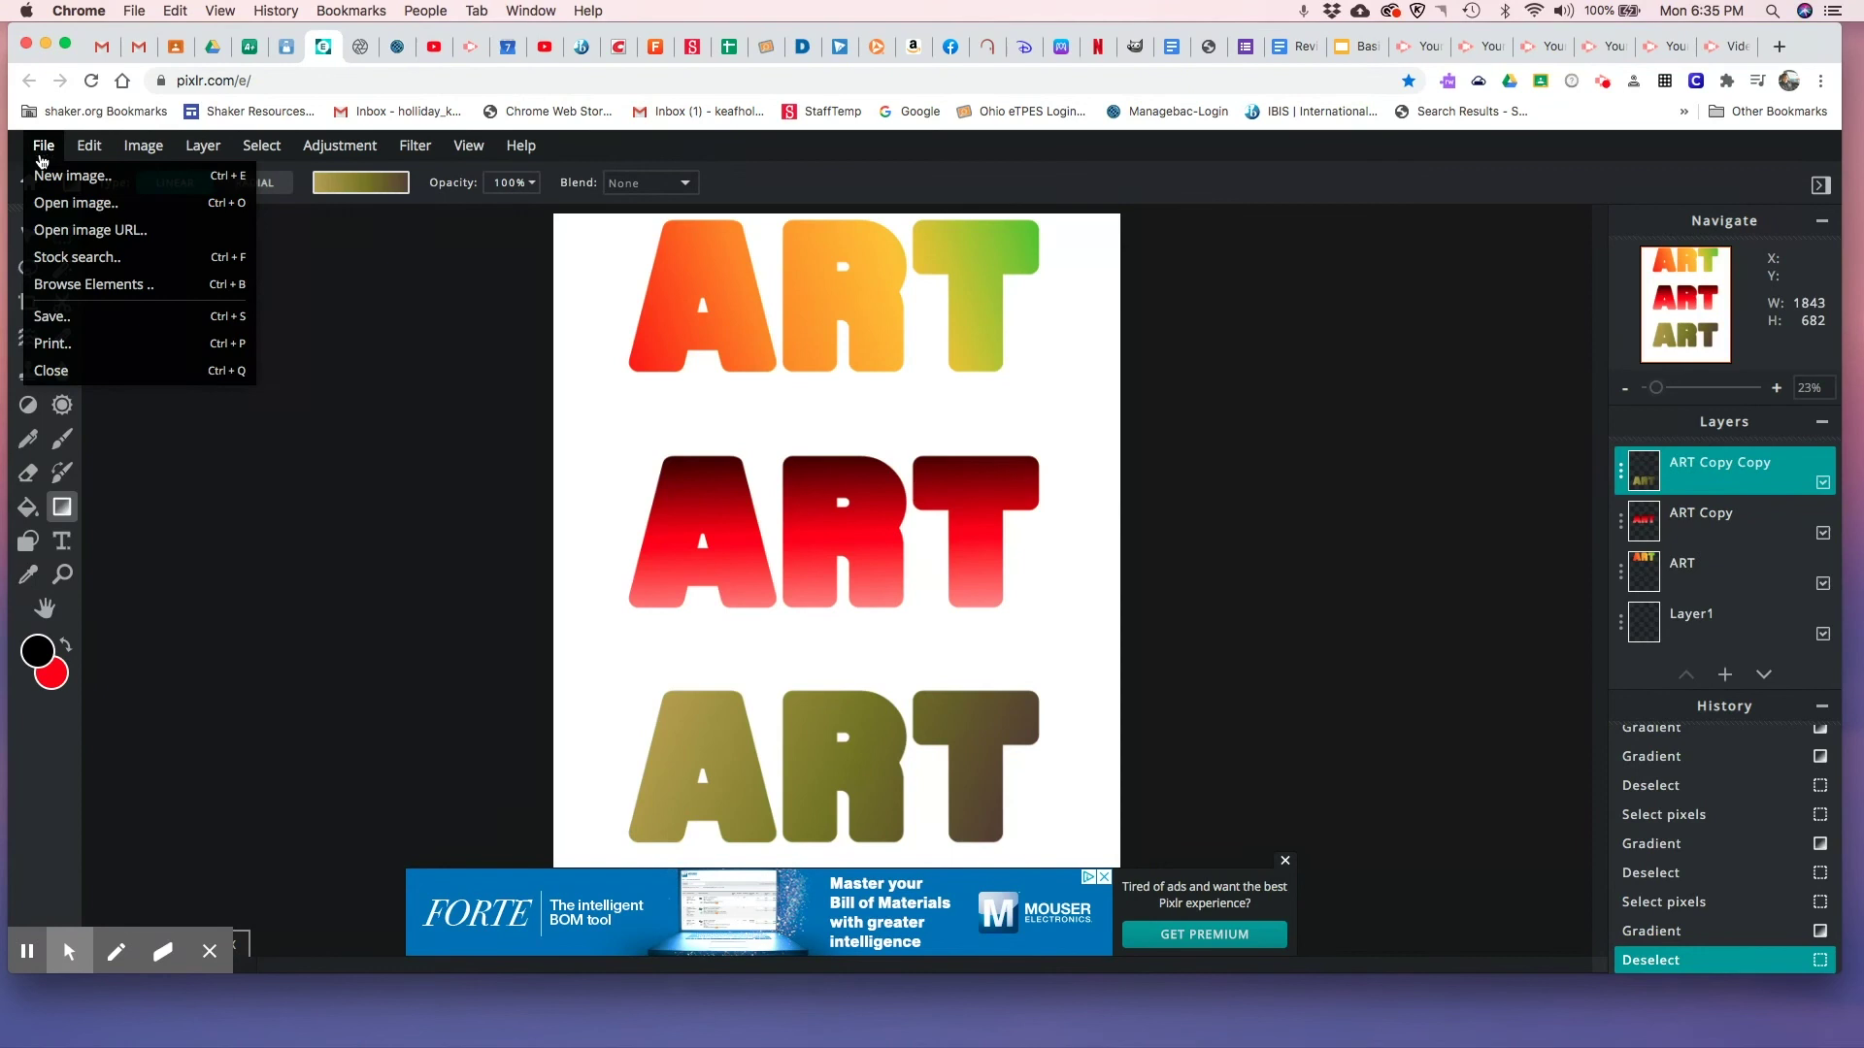
pyautogui.click(84, 319)
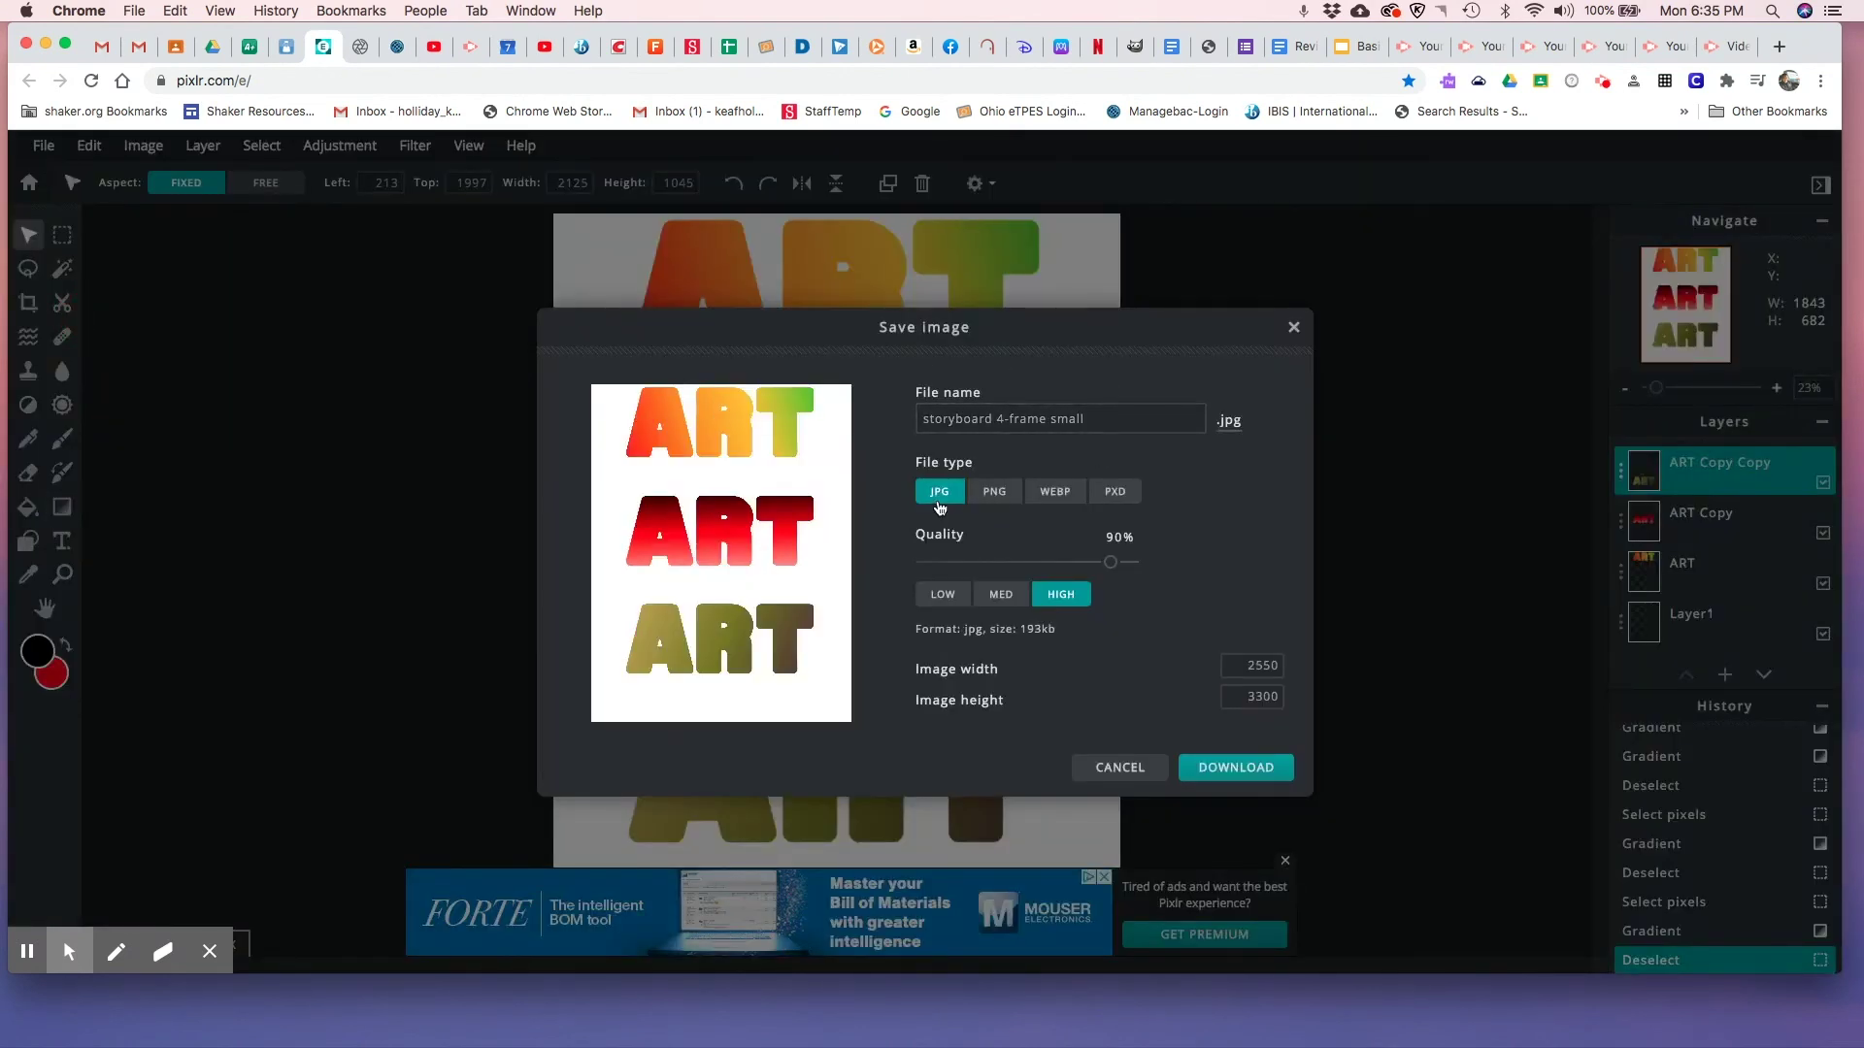